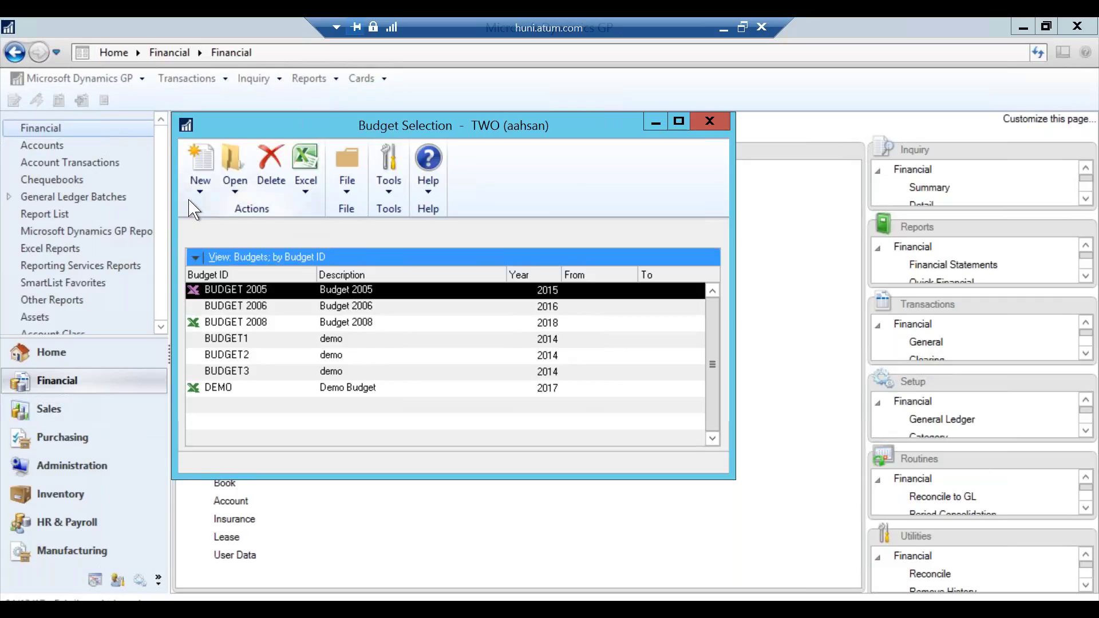
Create a new budget using Microsoft Dynamics GP with the budget ID 2018 MASTER.
{"action": "left_click", "coordinate": [200, 189]}
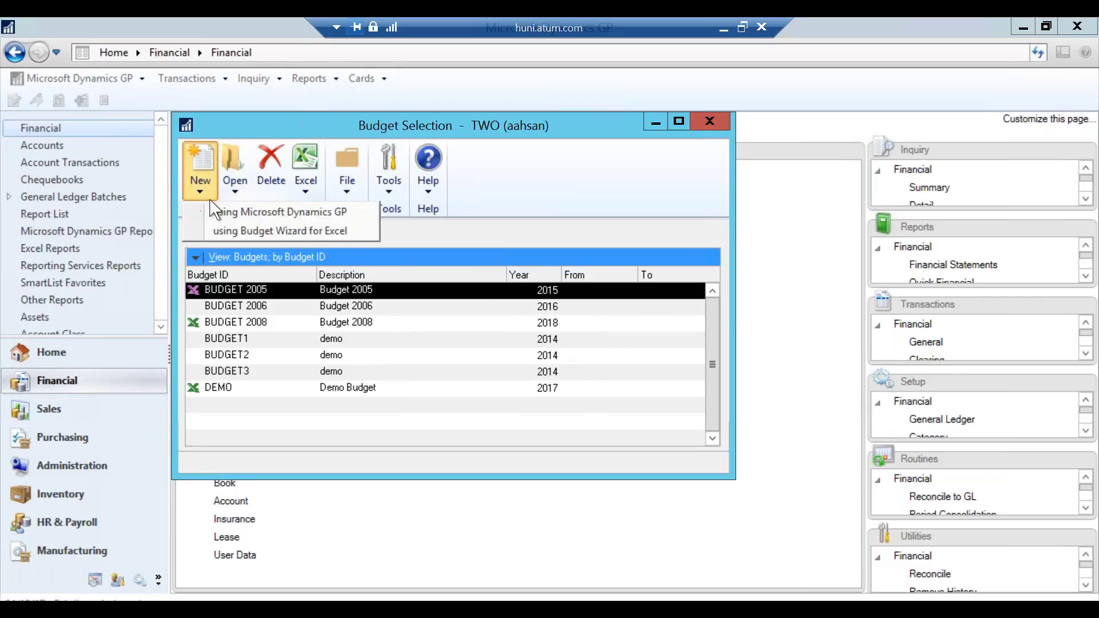
{"action": "left_click", "coordinate": [355, 212]}
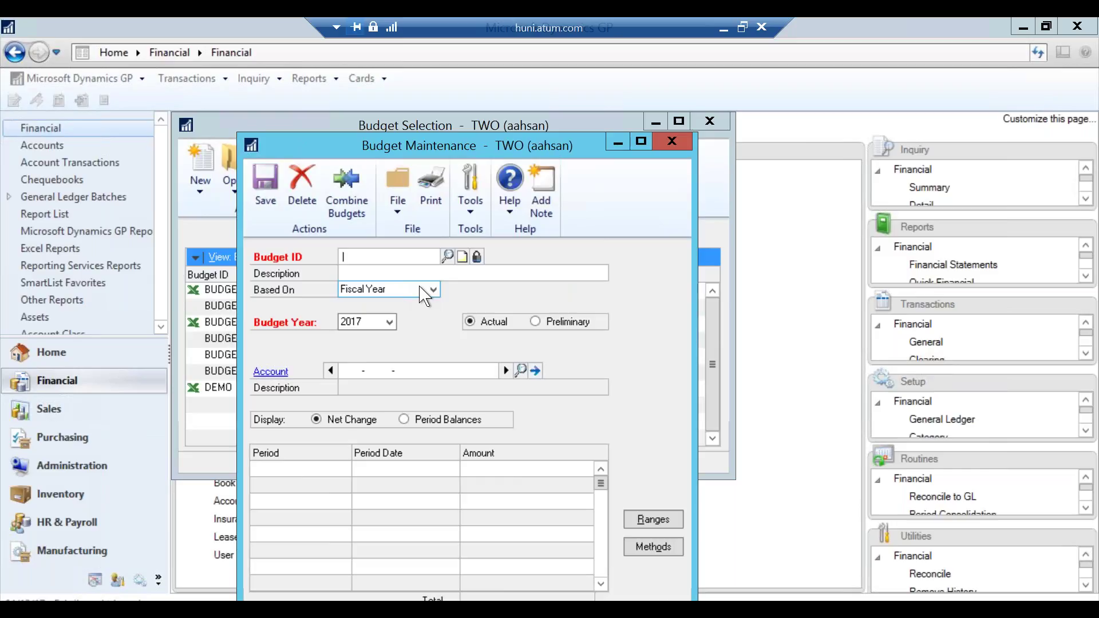
{"action": "type", "text": "2018 MASTER BUD"}
{"action": "key", "text": "BackSpace"}
{"action": "key", "text": "BackSpace"}
{"action": "key", "text": "BackSpace"}
{"action": "key", "text": "Tab"}
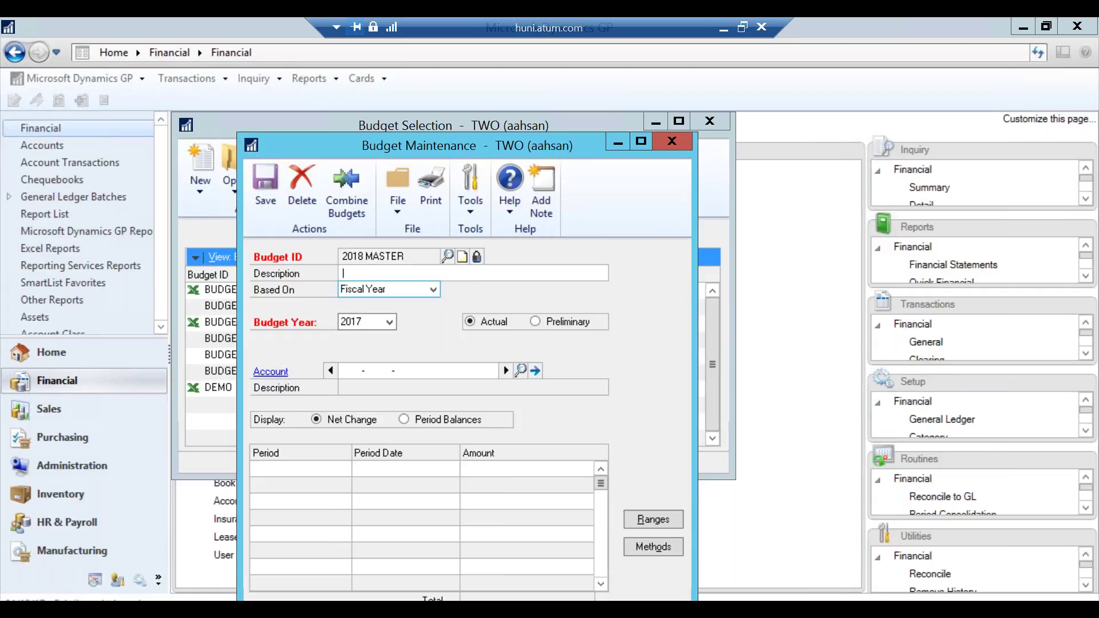
Describe the budget as 2018 Master Budget and set its budget year to 2018.
{"action": "type", "text": "2018 Master budget"}
{"action": "key", "text": "BackSpace"}
{"action": "key", "text": "BackSpace"}
{"action": "key", "text": "BackSpace"}
{"action": "key", "text": "BackSpace"}
{"action": "key", "text": "BackSpace"}
{"action": "key", "text": "BackSpace"}
{"action": "type", "text": "Budget"}
{"action": "key", "text": "Tab"}
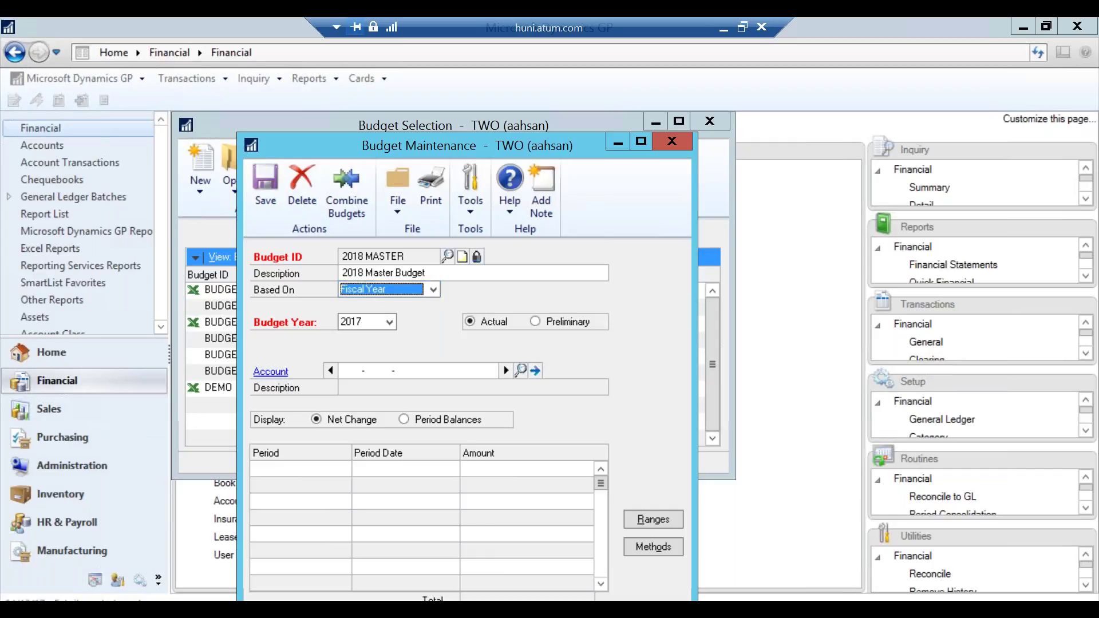
{"action": "left_click", "coordinate": [389, 322]}
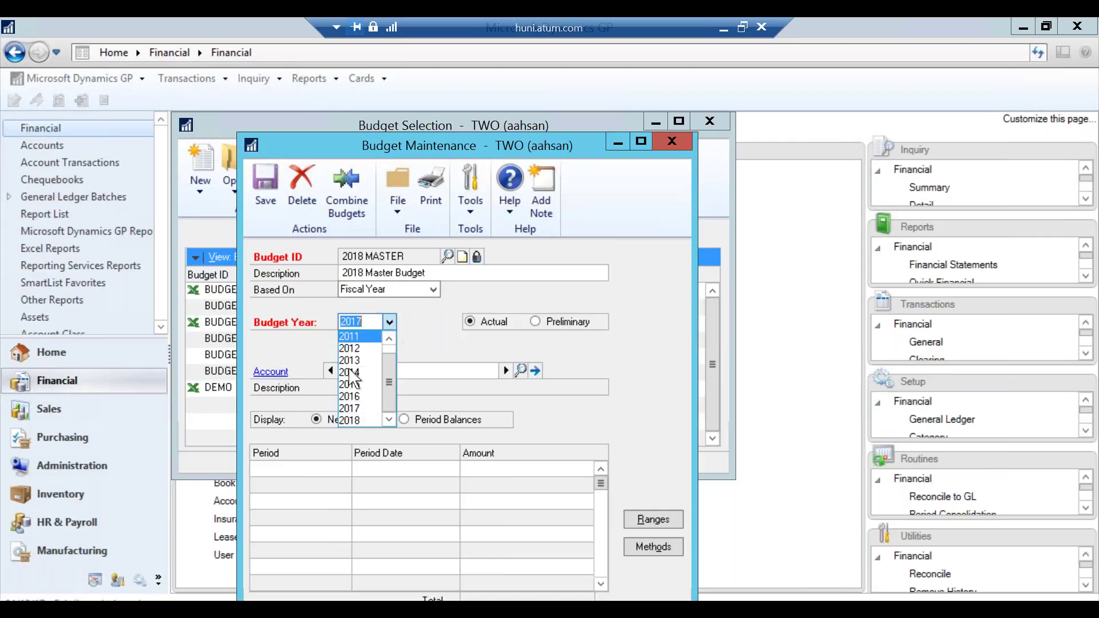
{"action": "left_click", "coordinate": [352, 420]}
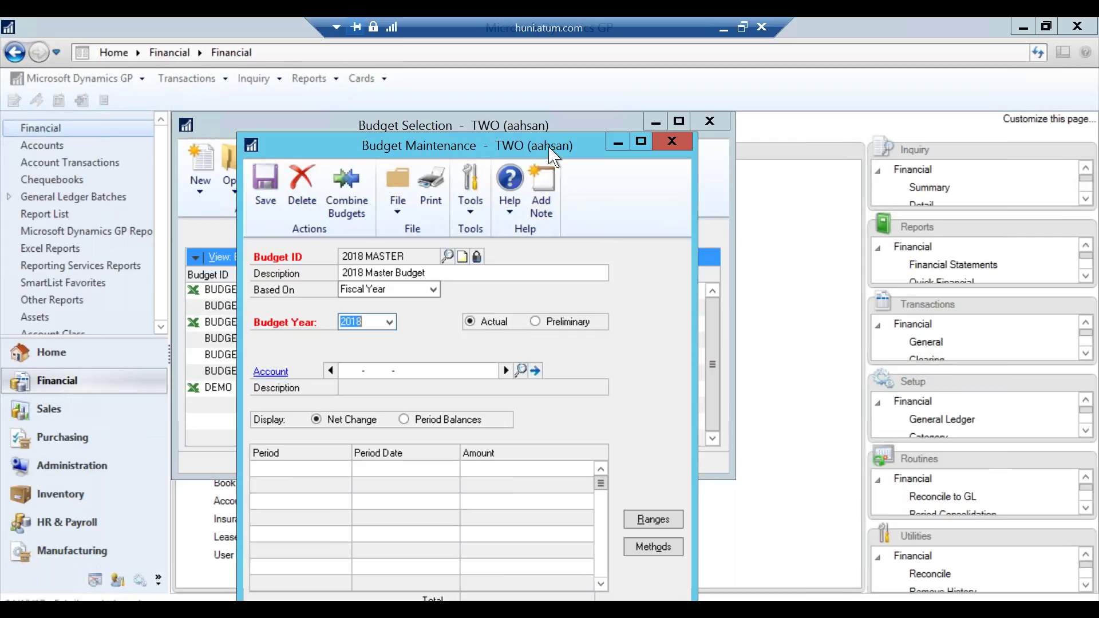
{"action": "left_click_drag", "start_coordinate": [547, 152], "coordinate": [554, 98]}
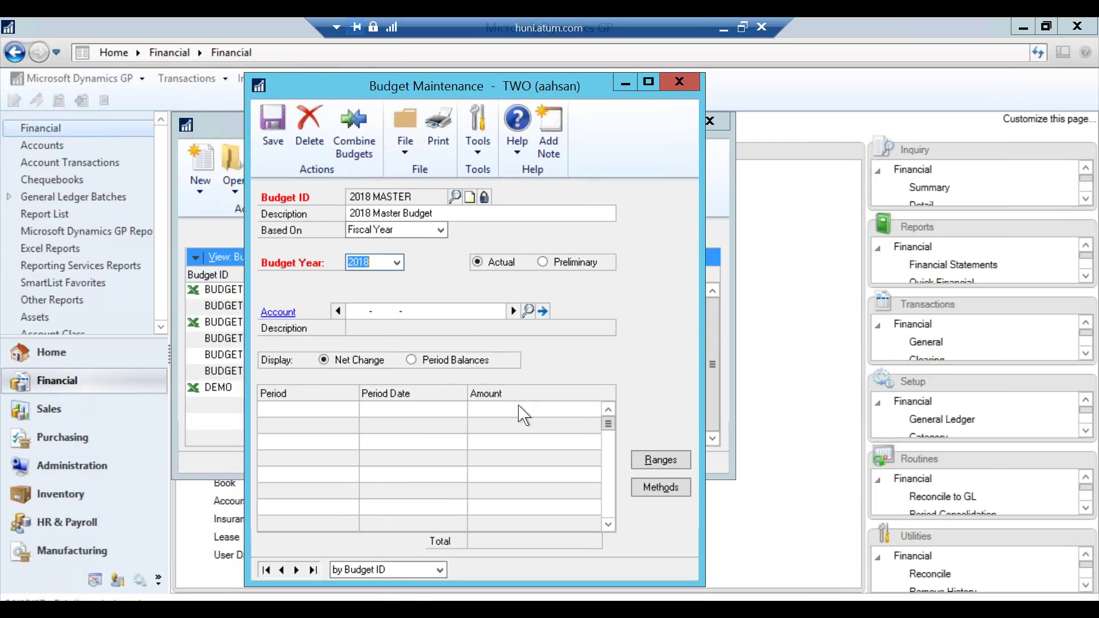
Load the Cash - Operating Account and enter budget amounts of $1,000,000.00 for Period 1 and $1,000.00 for Period 2.
{"action": "left_click", "coordinate": [513, 312]}
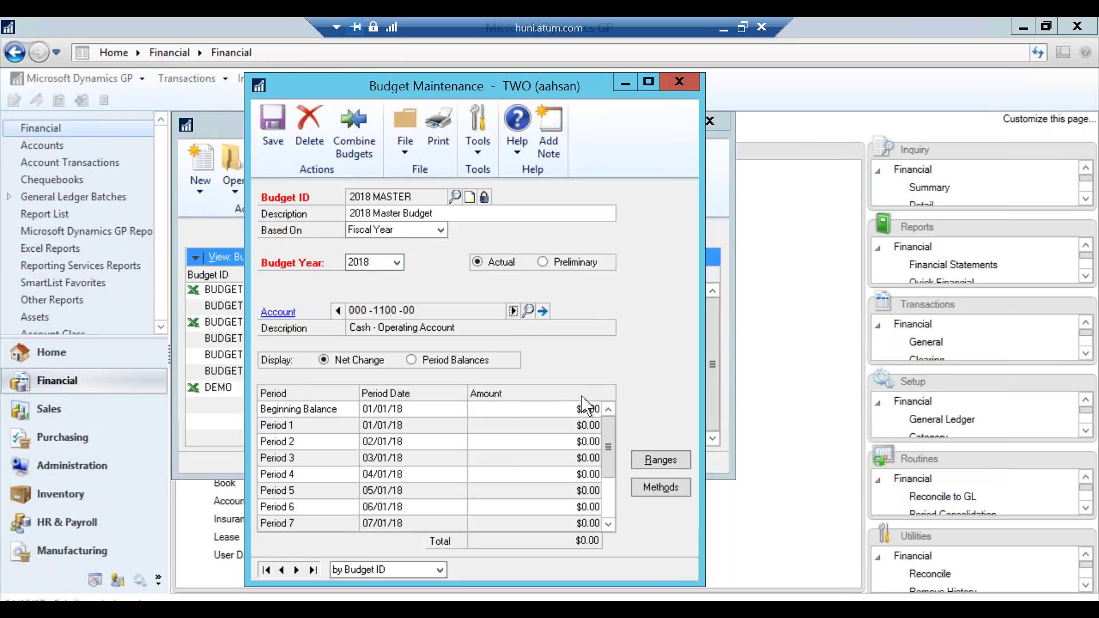
{"action": "left_click", "coordinate": [566, 428]}
{"action": "type", "text": "1,000,000"}
{"action": "key", "text": "Tab"}
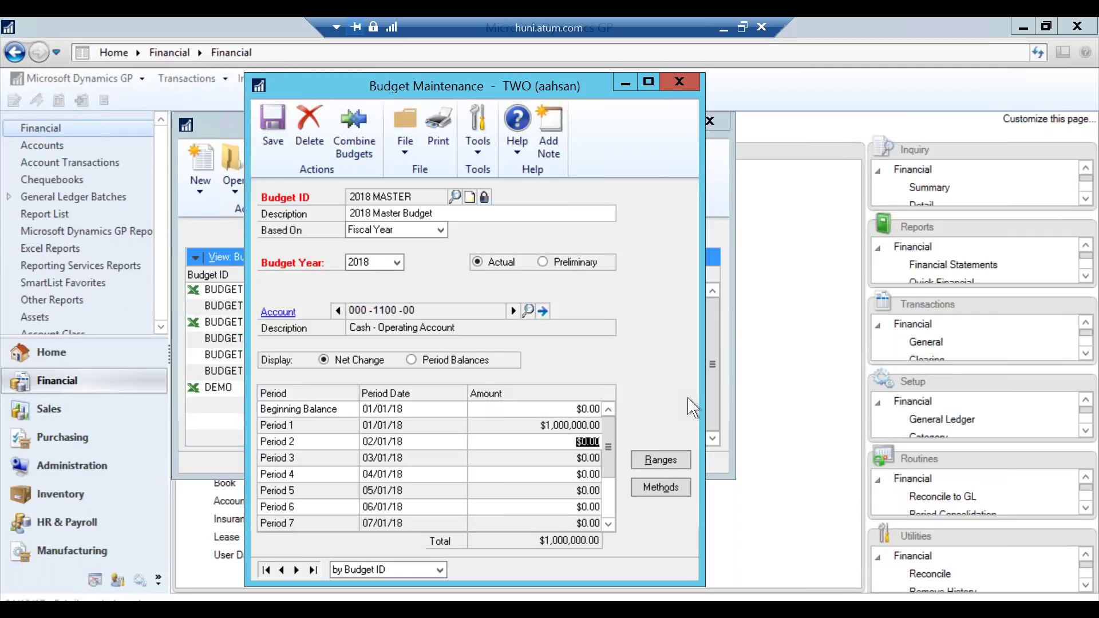
{"action": "type", "text": "1,000.00"}
{"action": "key", "text": "Tab"}
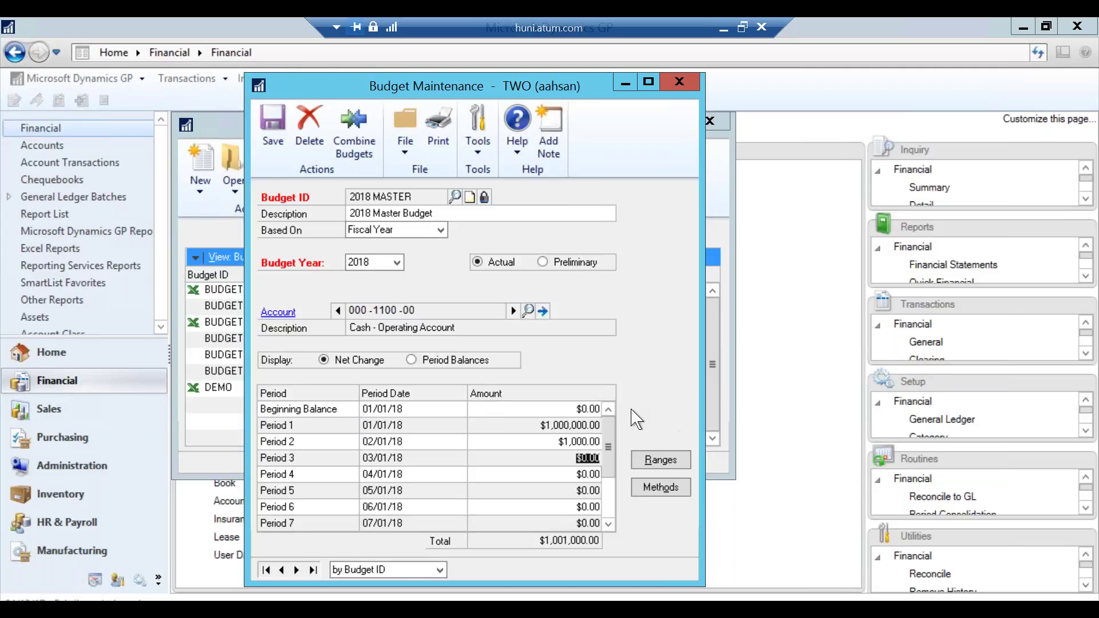
Set the Period 2 amount to $10,000.00 and the Period 3 amount to $2,000.00.
{"action": "left_click_drag", "start_coordinate": [559, 441], "coordinate": [600, 439]}
{"action": "type", "text": "1000000"}
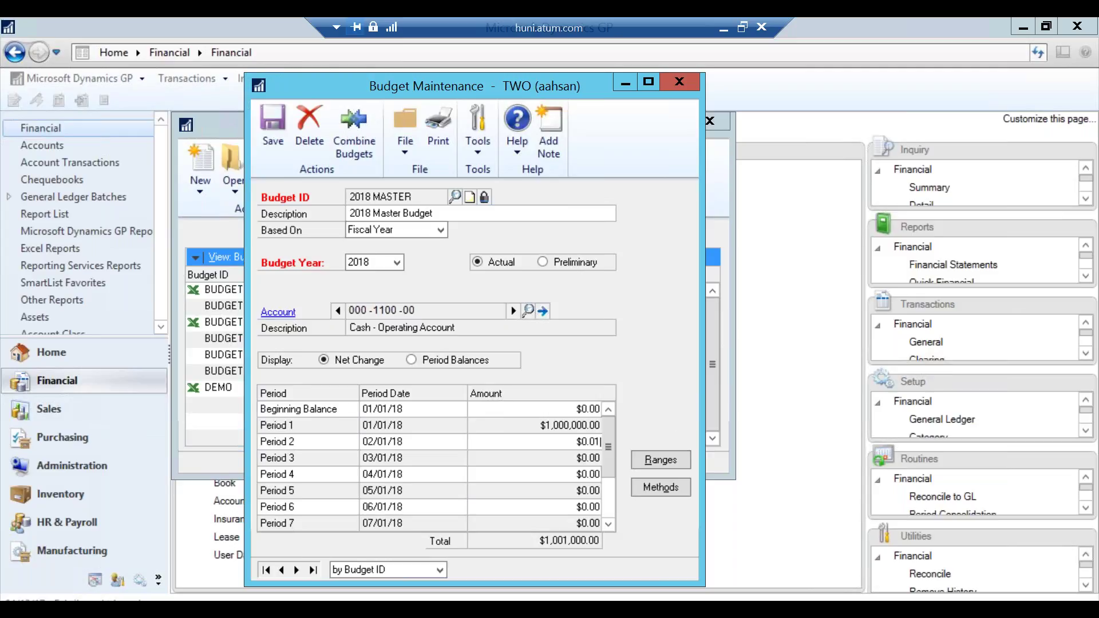
{"action": "key", "text": "Tab"}
{"action": "type", "text": "200000"}
{"action": "key", "text": "Tab"}
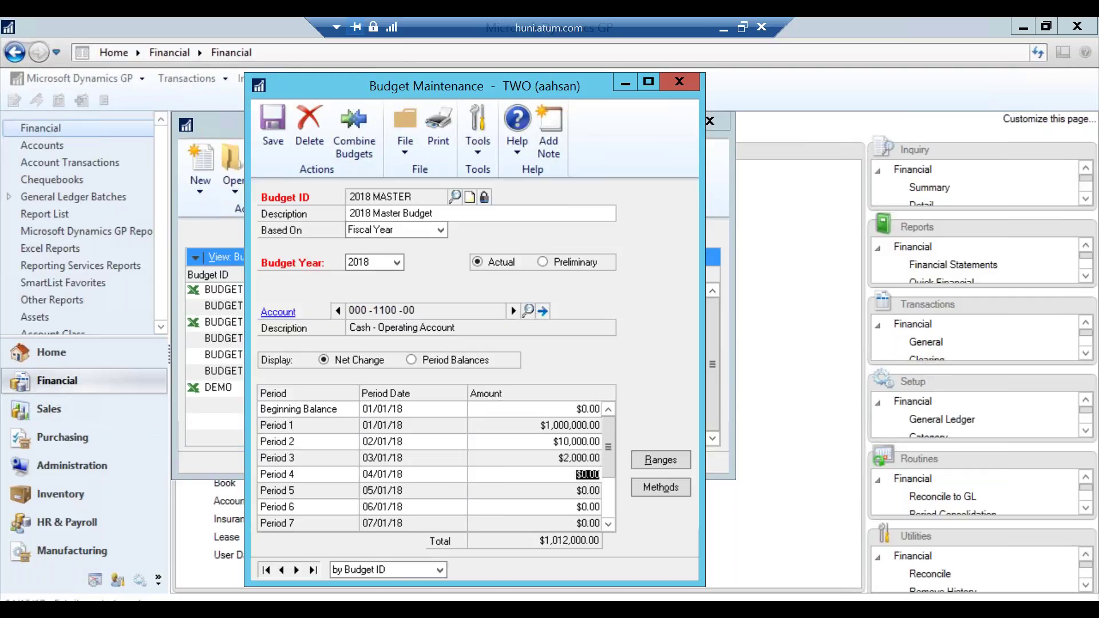
Save the budget amounts while moving to the next account, and return to the Cash - Operating Account.
{"action": "left_click", "coordinate": [516, 310]}
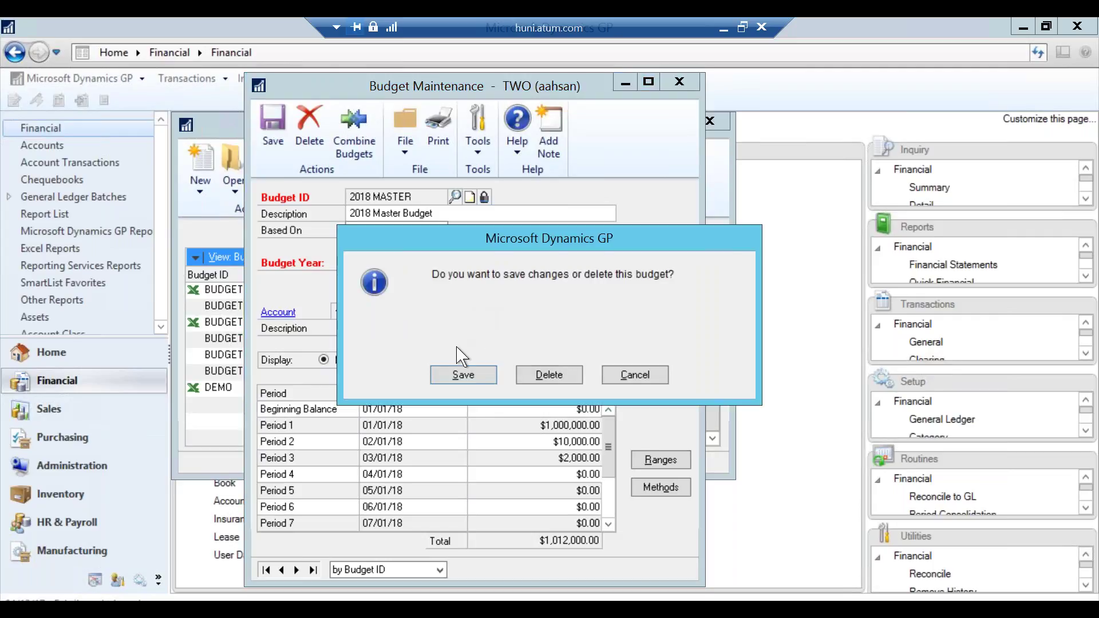
{"action": "left_click", "coordinate": [464, 375]}
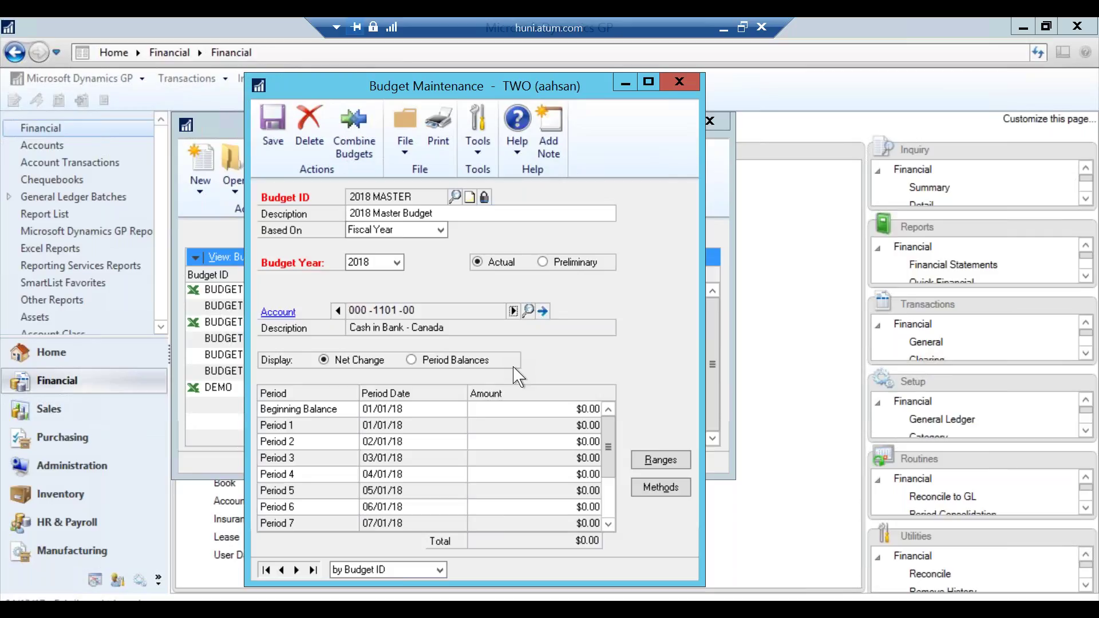
{"action": "left_click", "coordinate": [339, 311]}
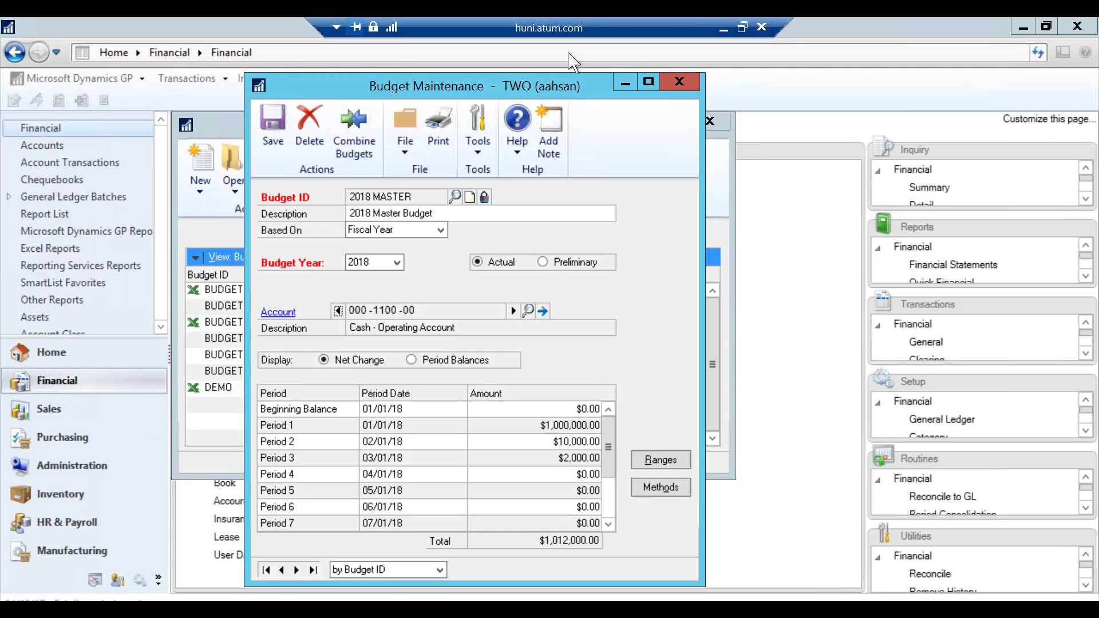
{"action": "left_click", "coordinate": [722, 31]}
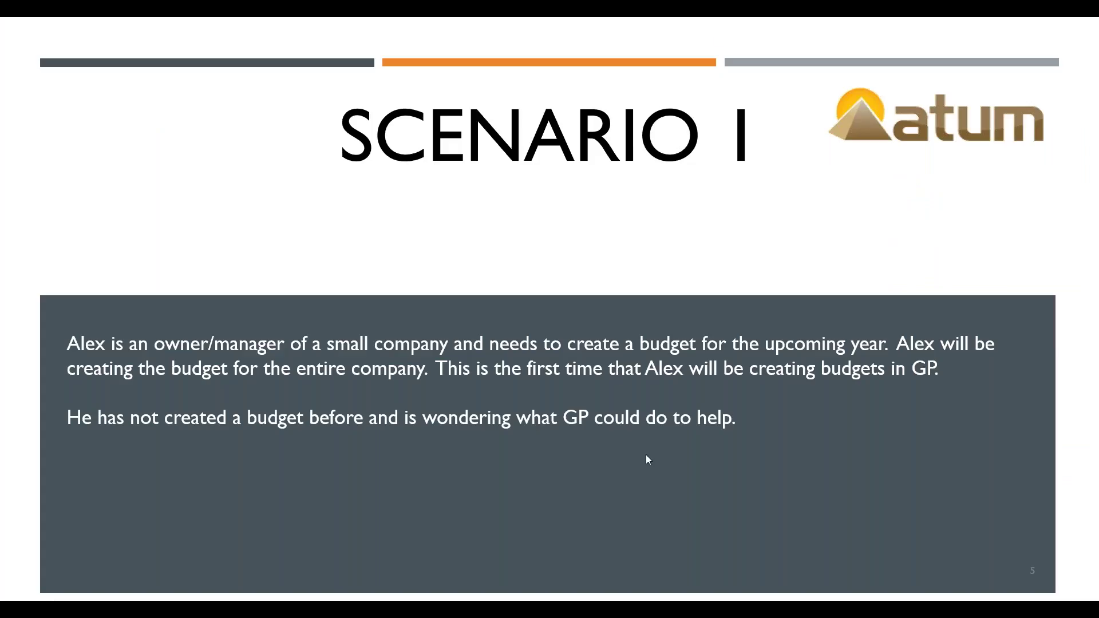
{"action": "left_click", "coordinate": [693, 449]}
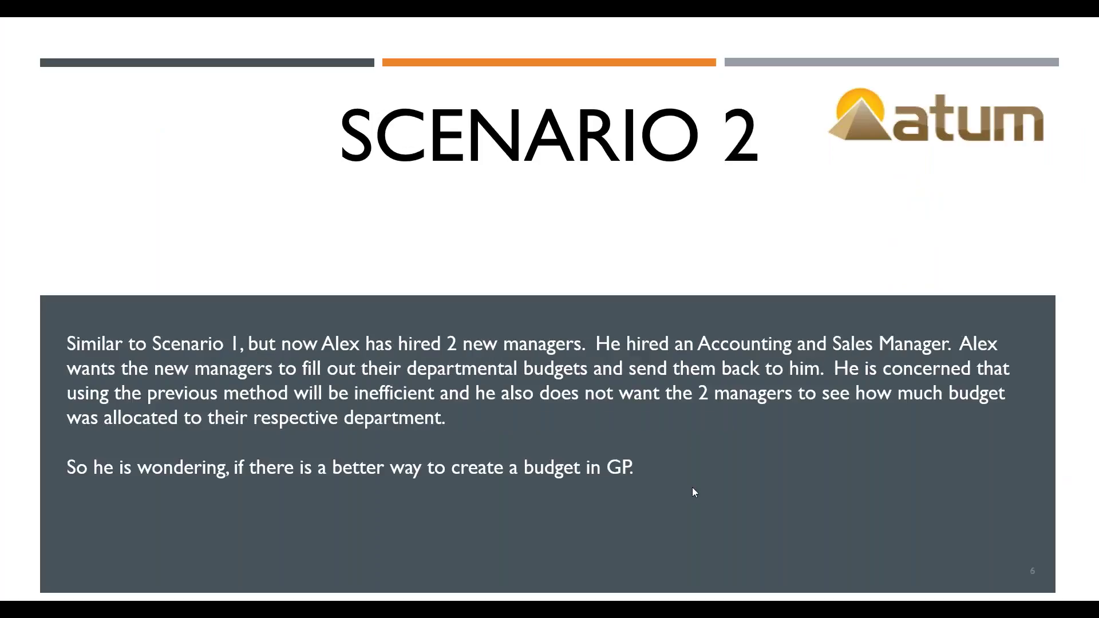
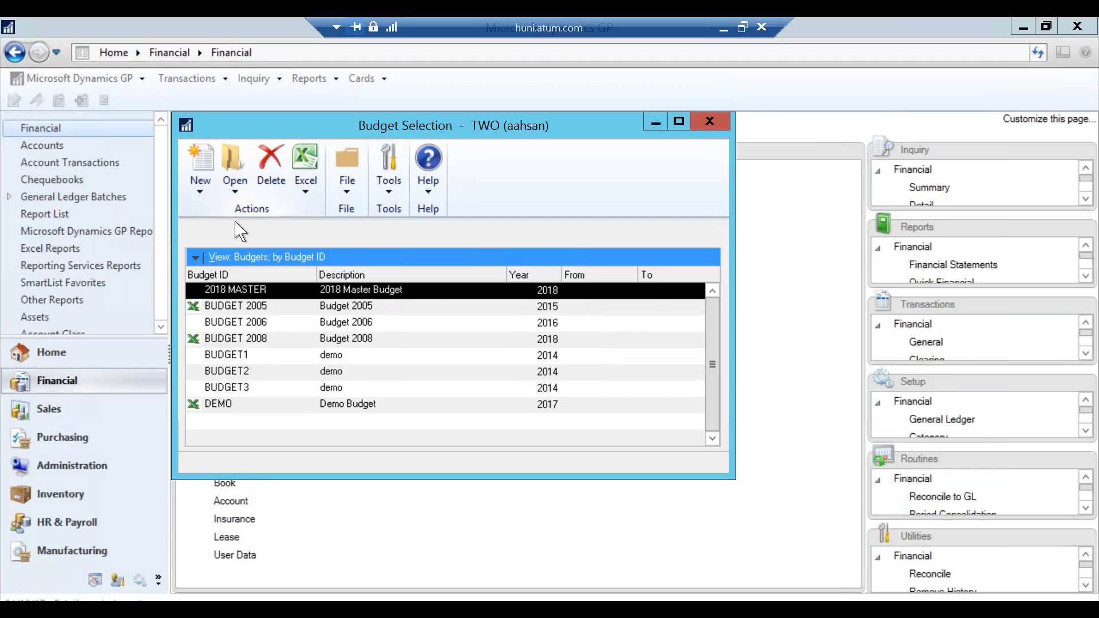
Start a new budget with the Budget Wizard for Excel, using ID 2018 MASTER ACC and description 2018 Master Budget Accounting.
{"action": "left_click", "coordinate": [203, 193]}
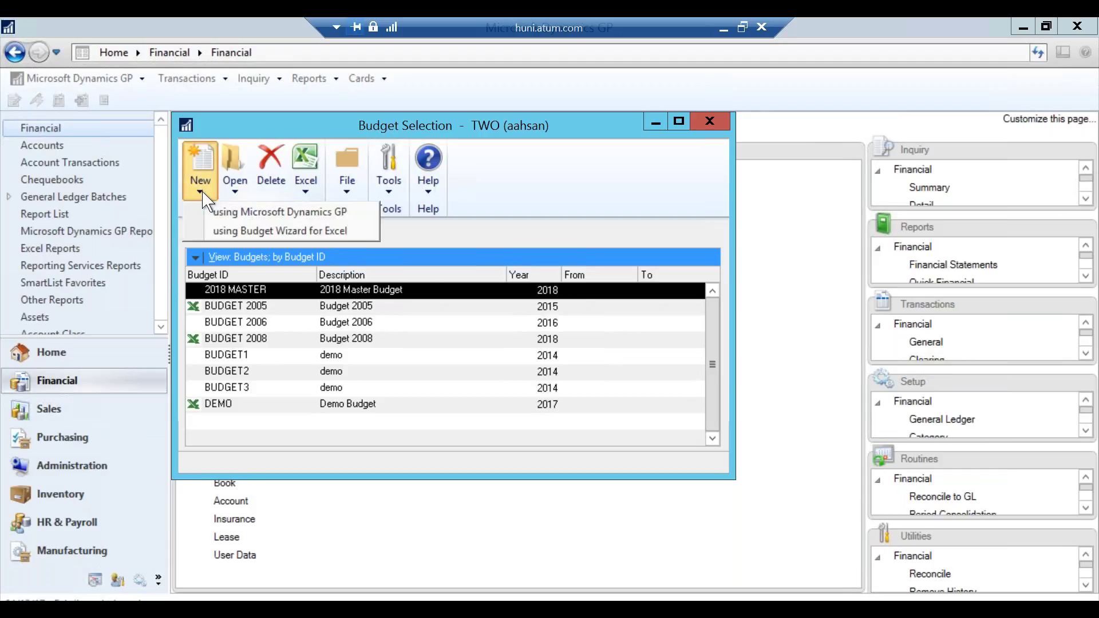
{"action": "left_click", "coordinate": [240, 232]}
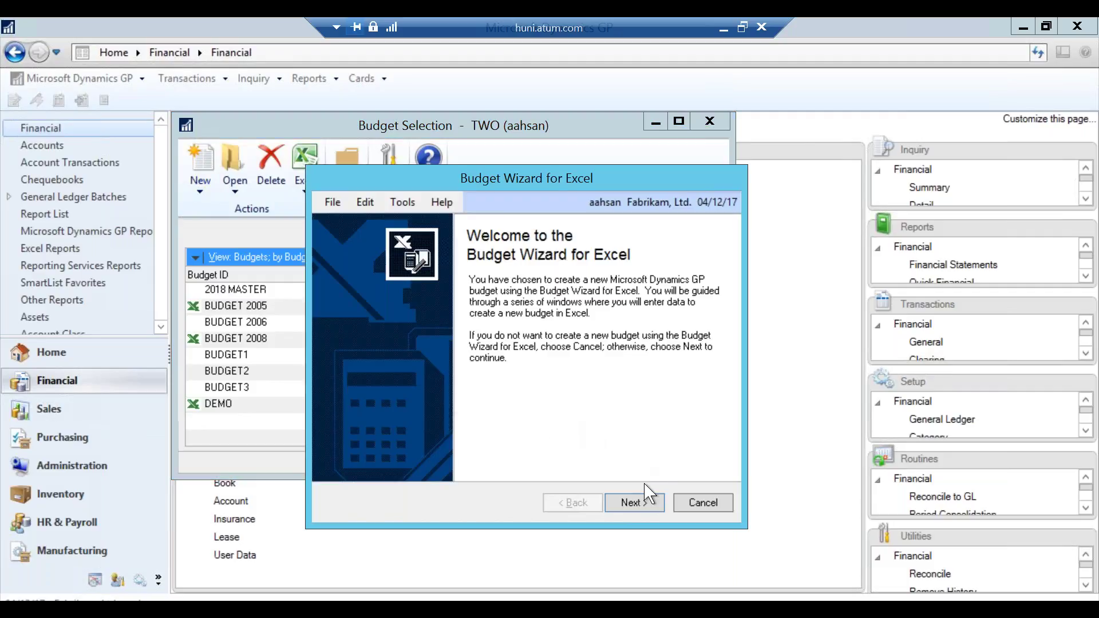
{"action": "left_click", "coordinate": [632, 504]}
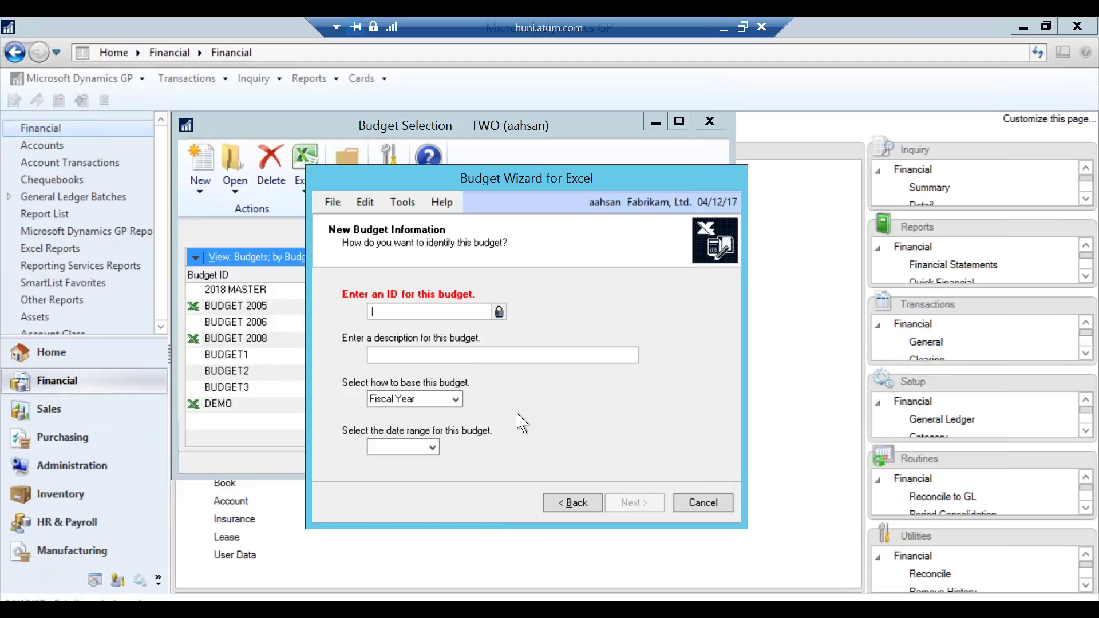
{"action": "type", "text": "2018 MASTER ACC"}
{"action": "key", "text": "Tab"}
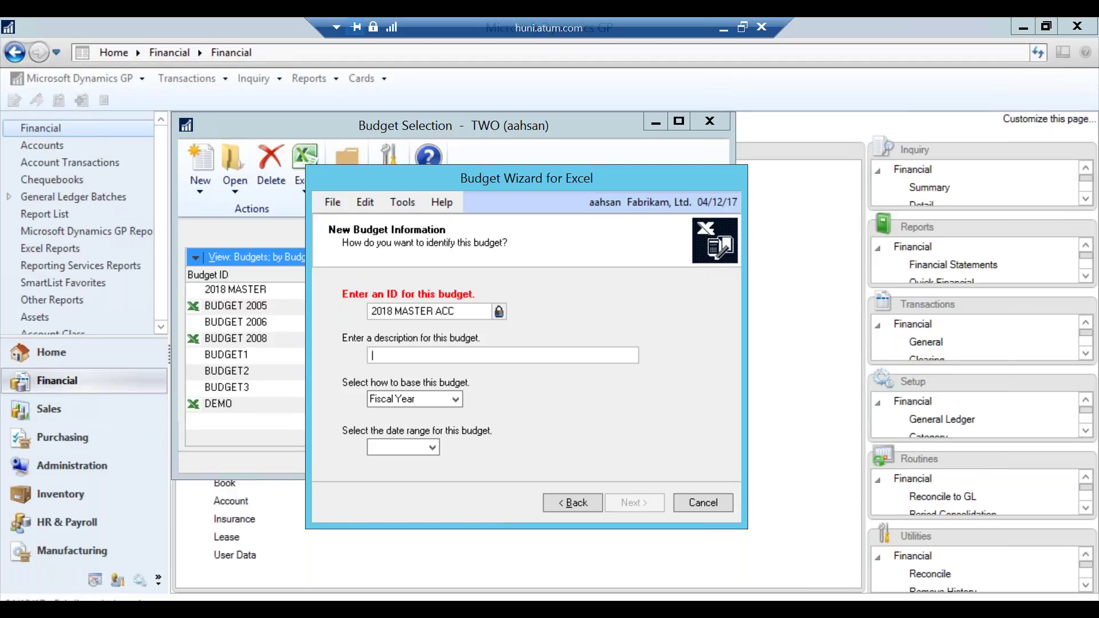
{"action": "type", "text": "2018 Master Budget Accountin"}
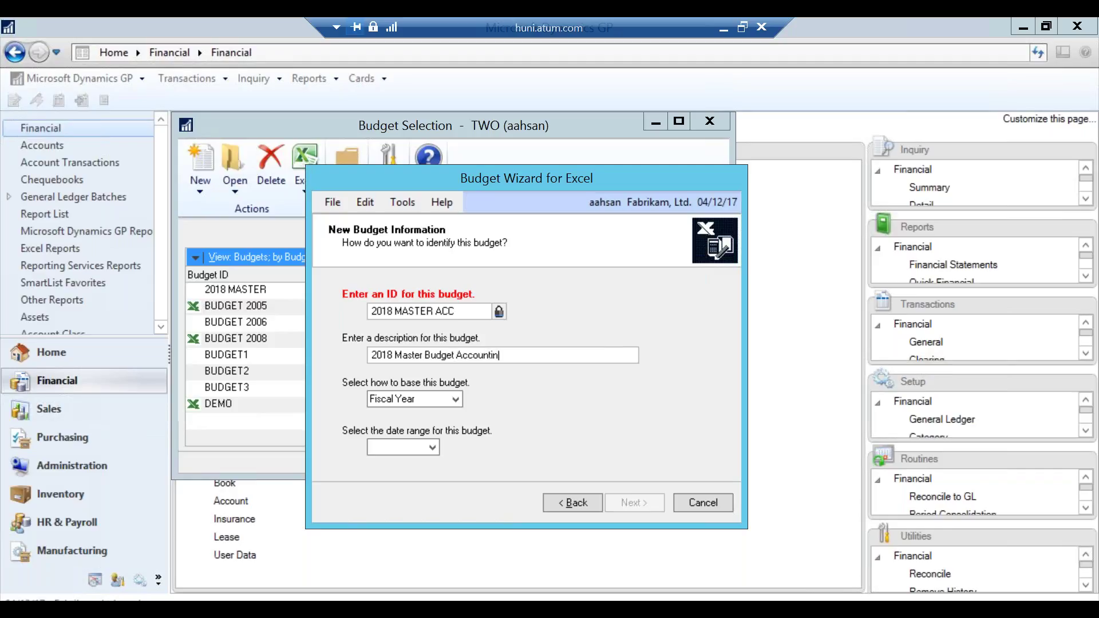
{"action": "key", "text": "Tab"}
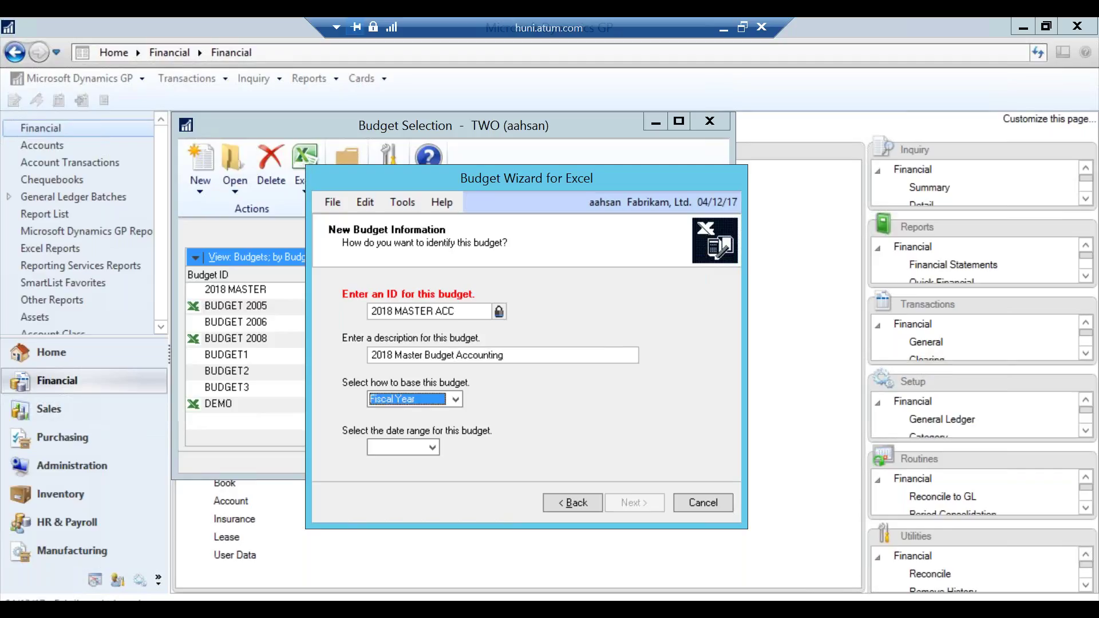
Set the date range to 2018, keep the budget based on Fiscal Year, and continue to the calculation method.
{"action": "left_click", "coordinate": [432, 447]}
{"action": "left_click", "coordinate": [389, 510]}
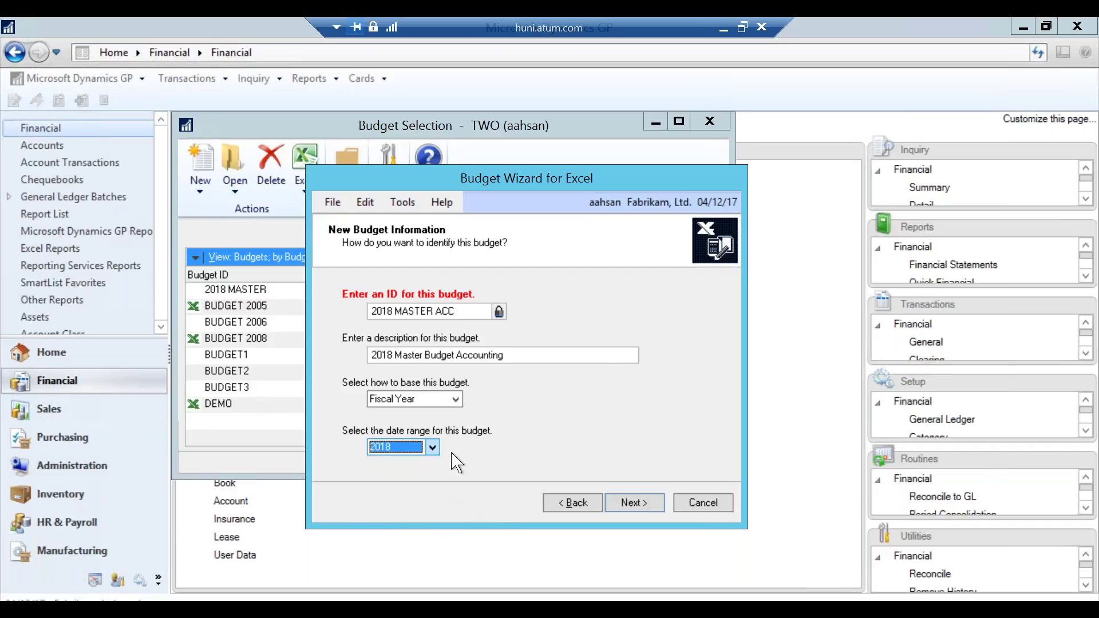
{"action": "left_click", "coordinate": [456, 400]}
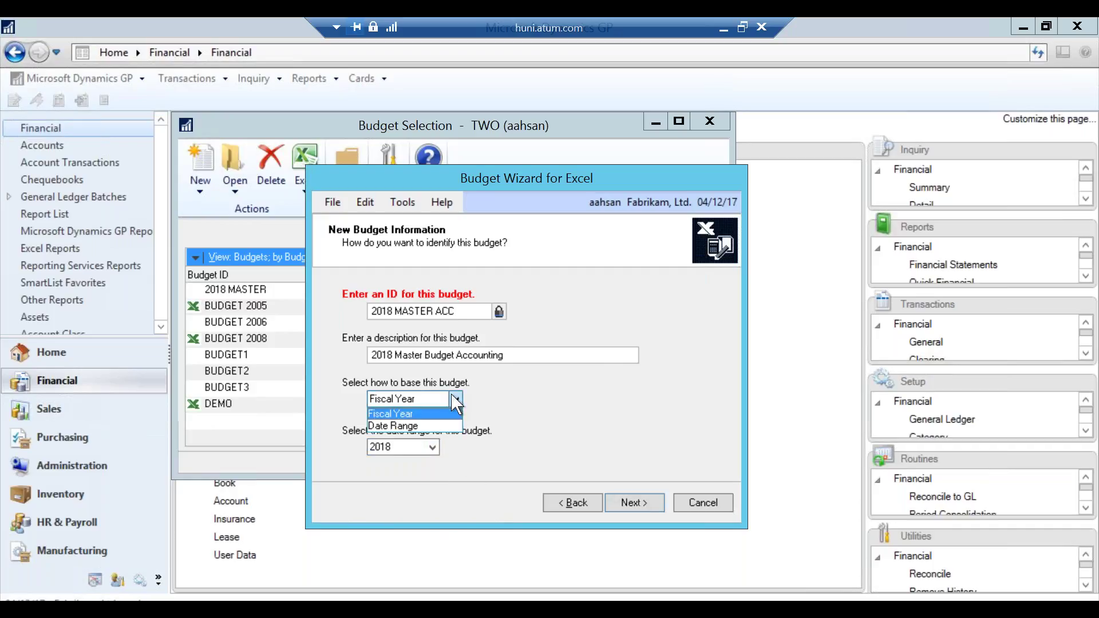
{"action": "left_click", "coordinate": [451, 395]}
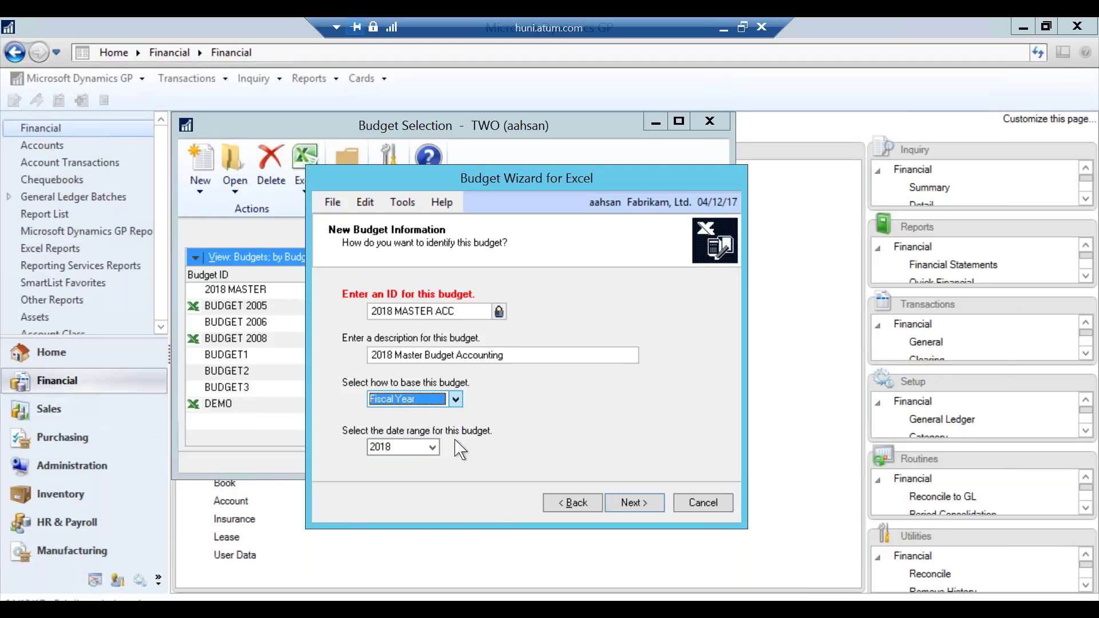
{"action": "left_click", "coordinate": [636, 503]}
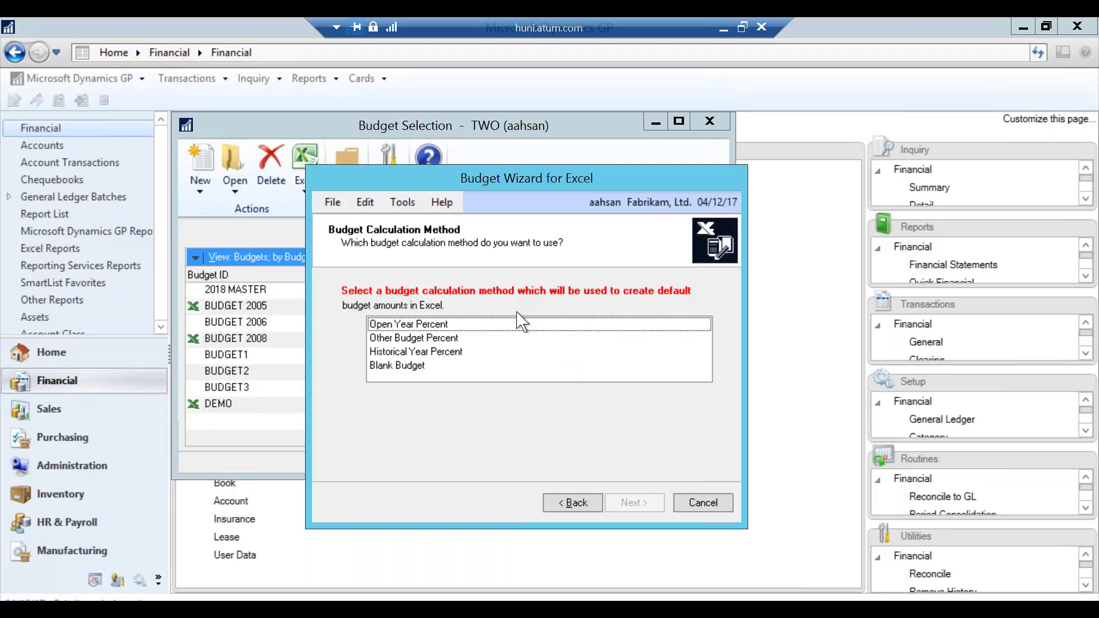
Review the Open Year Percent, Other Budget Percent and Historical Year Percent calculation methods.
{"action": "left_click", "coordinate": [508, 329]}
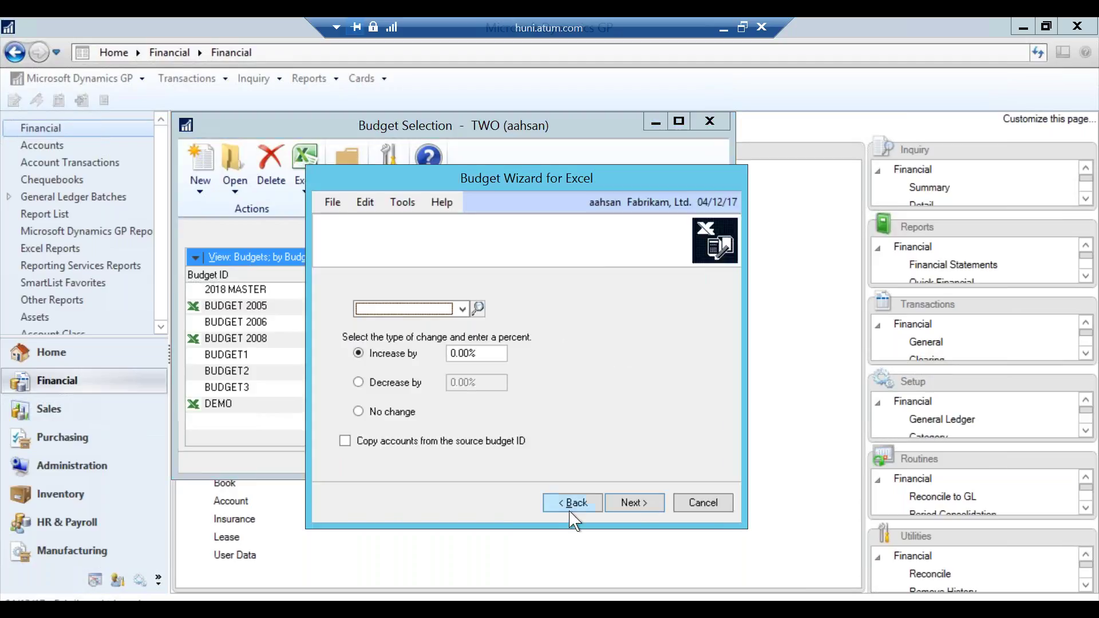
{"action": "left_click", "coordinate": [571, 504]}
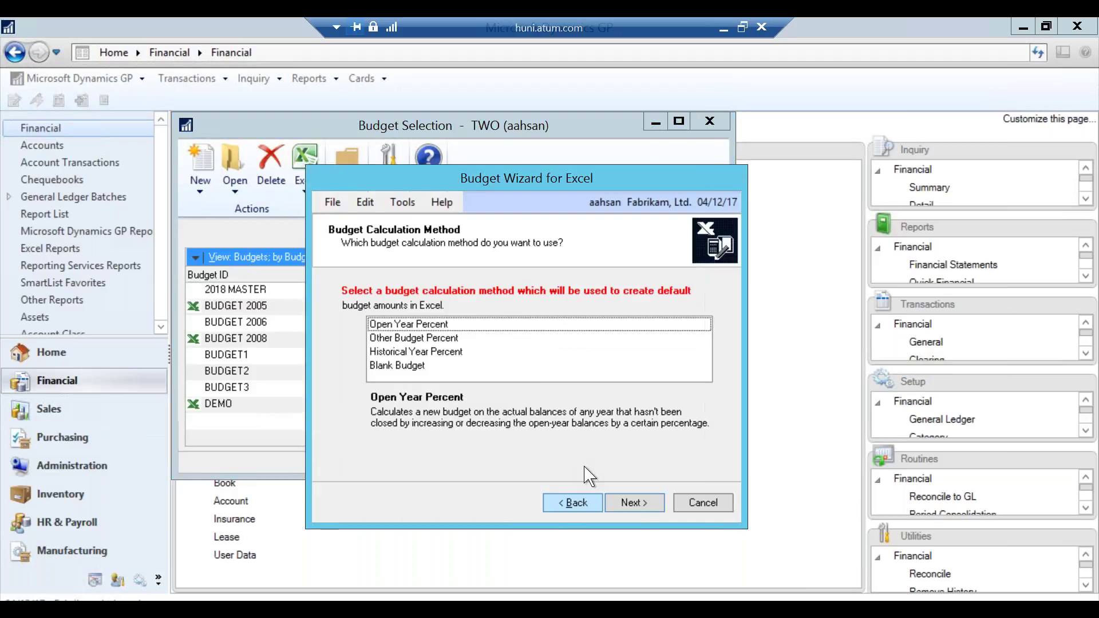
{"action": "left_click", "coordinate": [434, 324]}
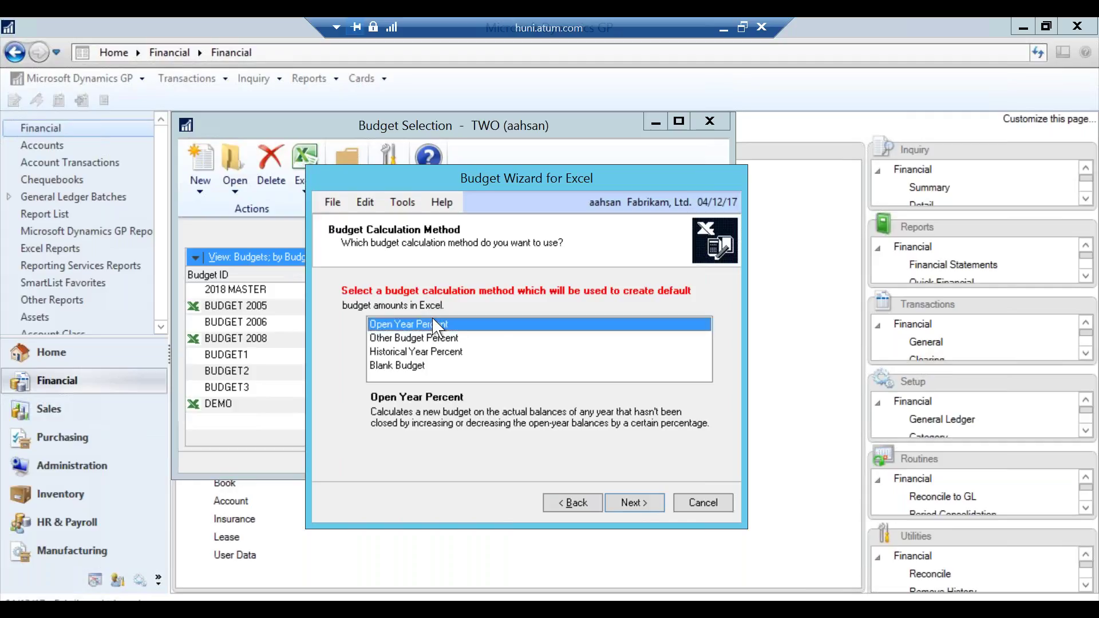
{"action": "left_click", "coordinate": [458, 339]}
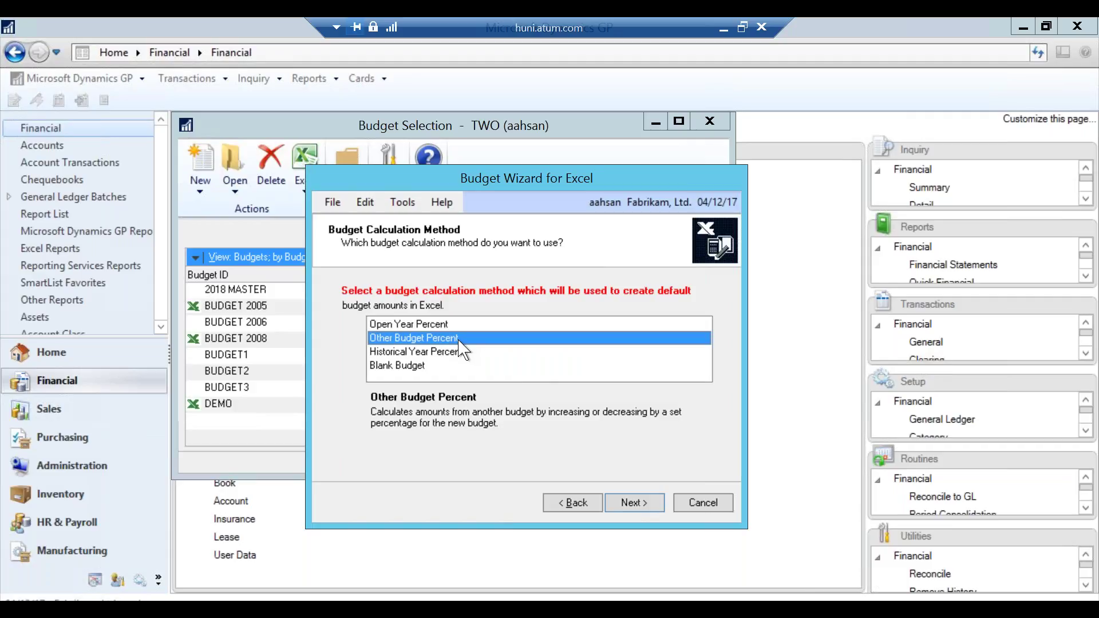
{"action": "left_click", "coordinate": [451, 352]}
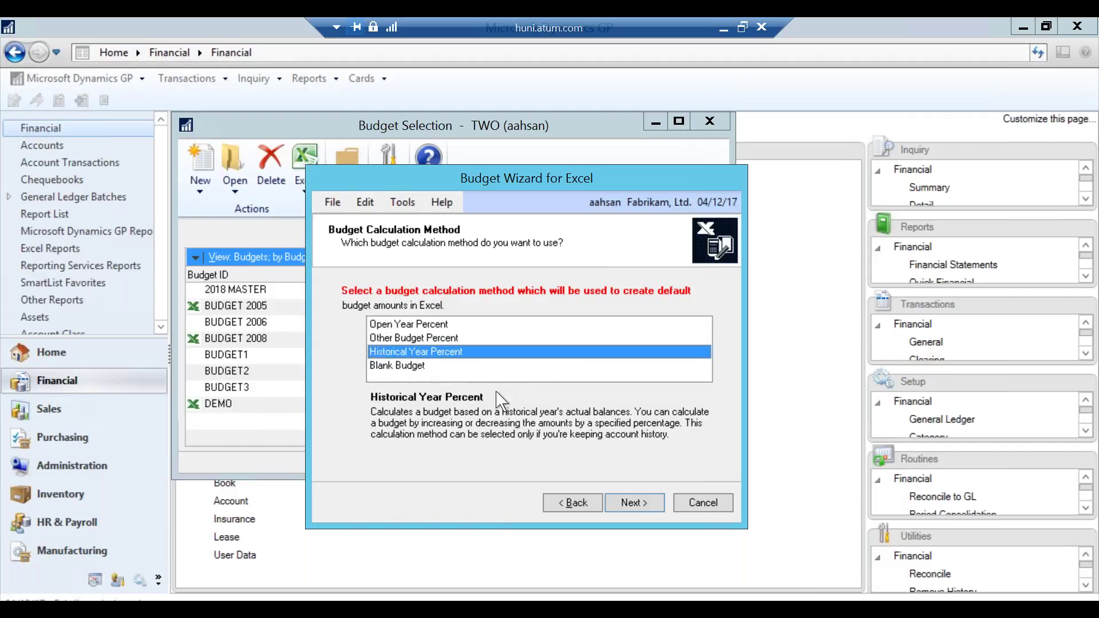
Choose Blank Budget as the calculation method and continue to the actual amounts selection.
{"action": "left_click", "coordinate": [398, 366]}
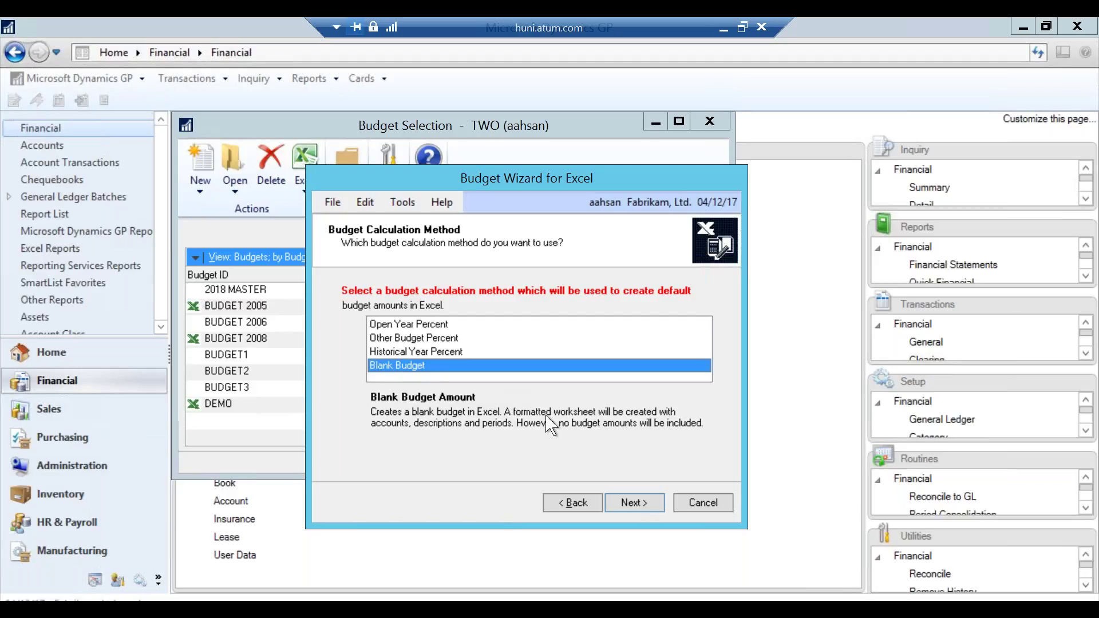
{"action": "left_click", "coordinate": [632, 504]}
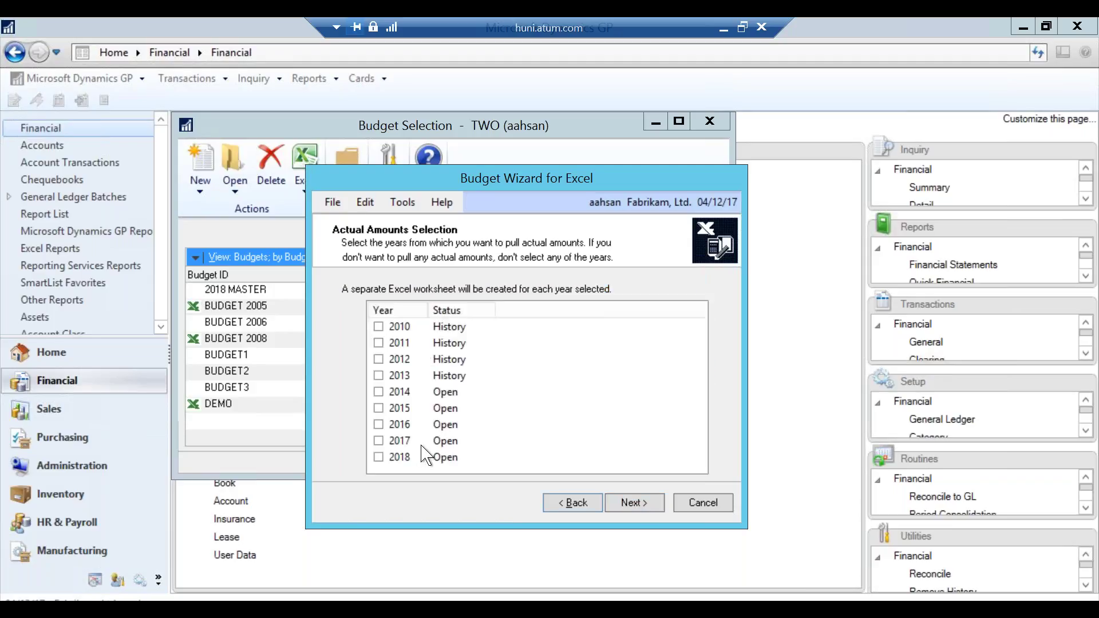
{"action": "left_click", "coordinate": [380, 439]}
{"action": "left_click", "coordinate": [379, 423]}
{"action": "left_click", "coordinate": [379, 428]}
{"action": "left_click", "coordinate": [379, 443]}
Continue without pulling actual amounts from any year, include only Profit & Loss Accounts, and proceed to the accounts selection.
{"action": "left_click", "coordinate": [635, 502]}
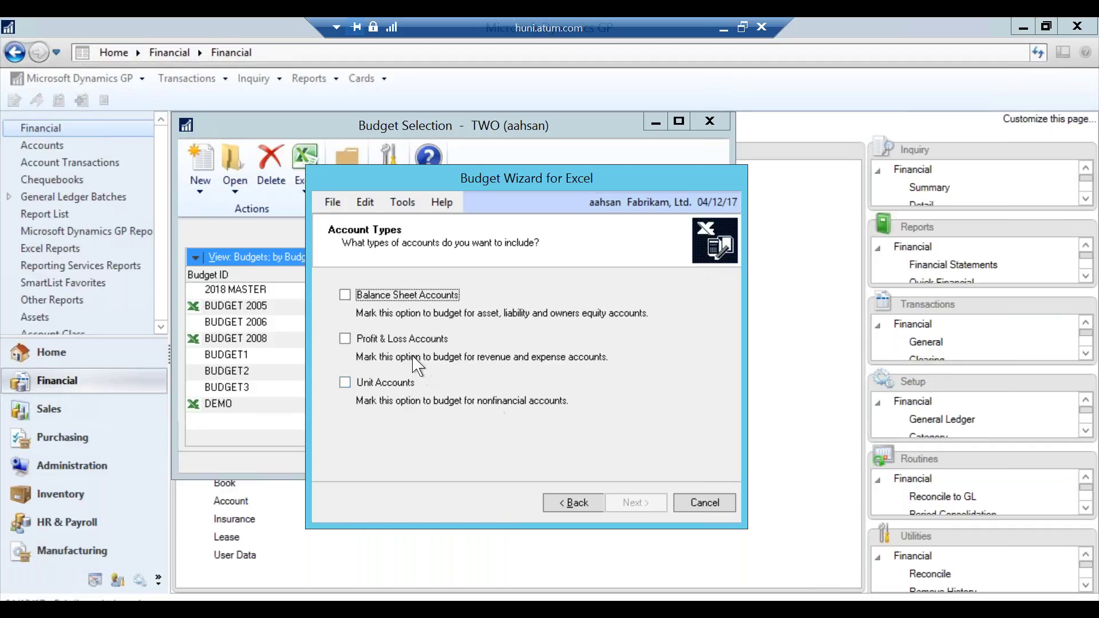
{"action": "left_click", "coordinate": [429, 342]}
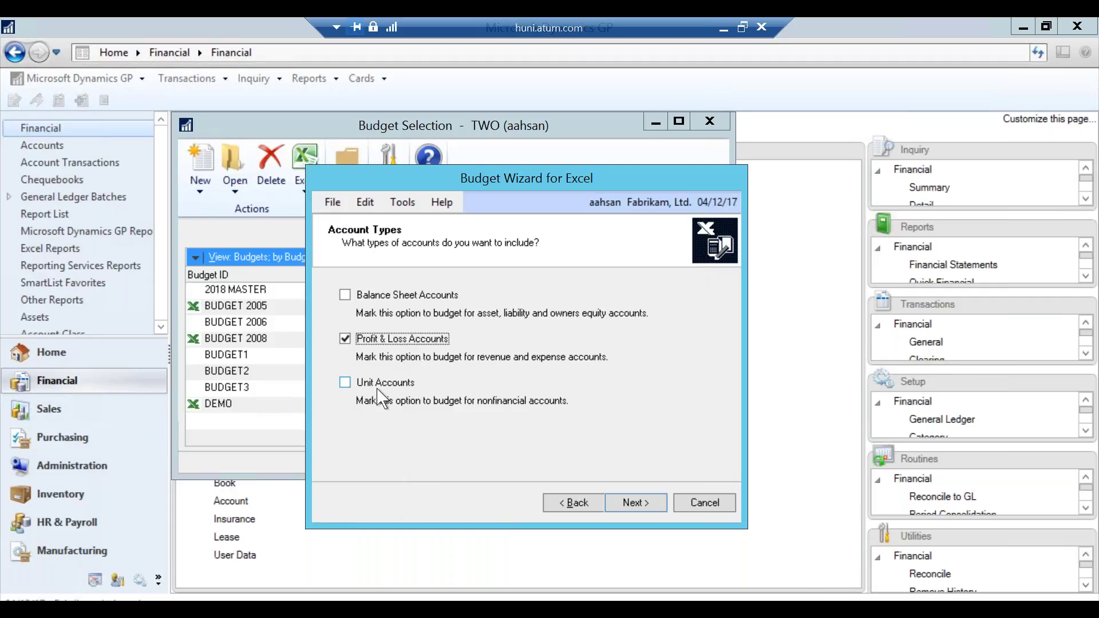
{"action": "left_click", "coordinate": [630, 500]}
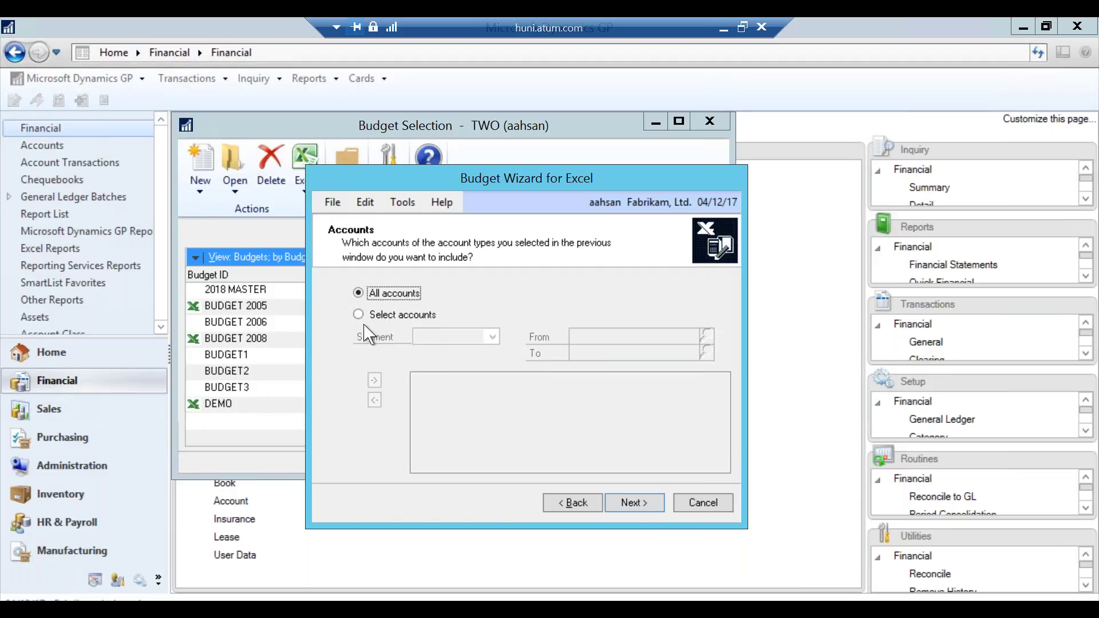
Restrict the budget to selected accounts by the Division segment, starting the range at 200 Accounting.
{"action": "left_click", "coordinate": [415, 317]}
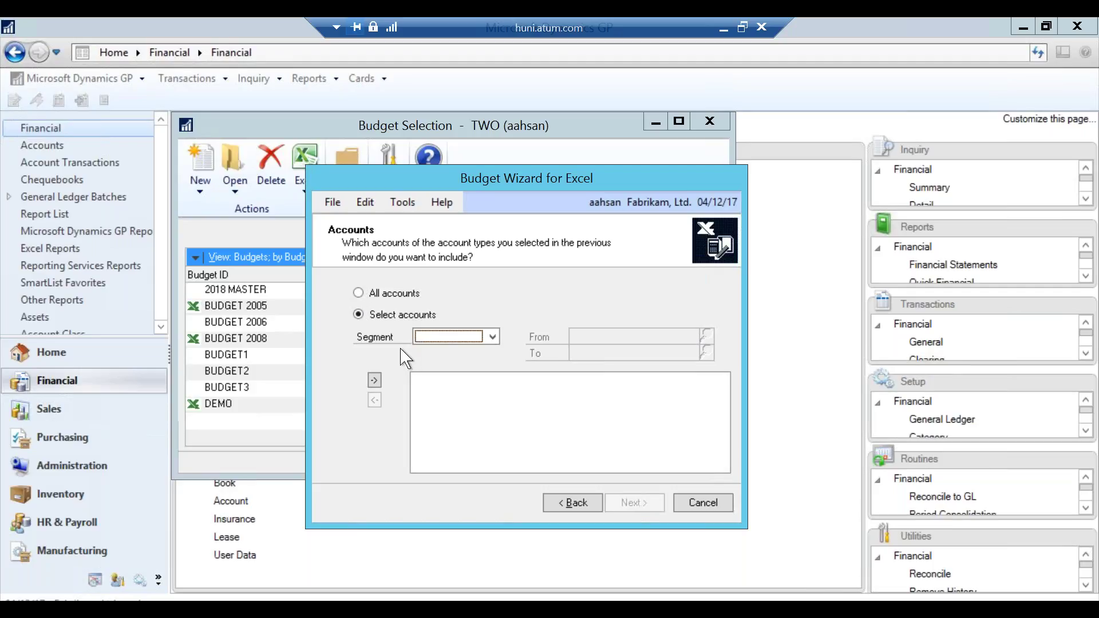
{"action": "left_click", "coordinate": [496, 336]}
{"action": "left_click", "coordinate": [465, 352]}
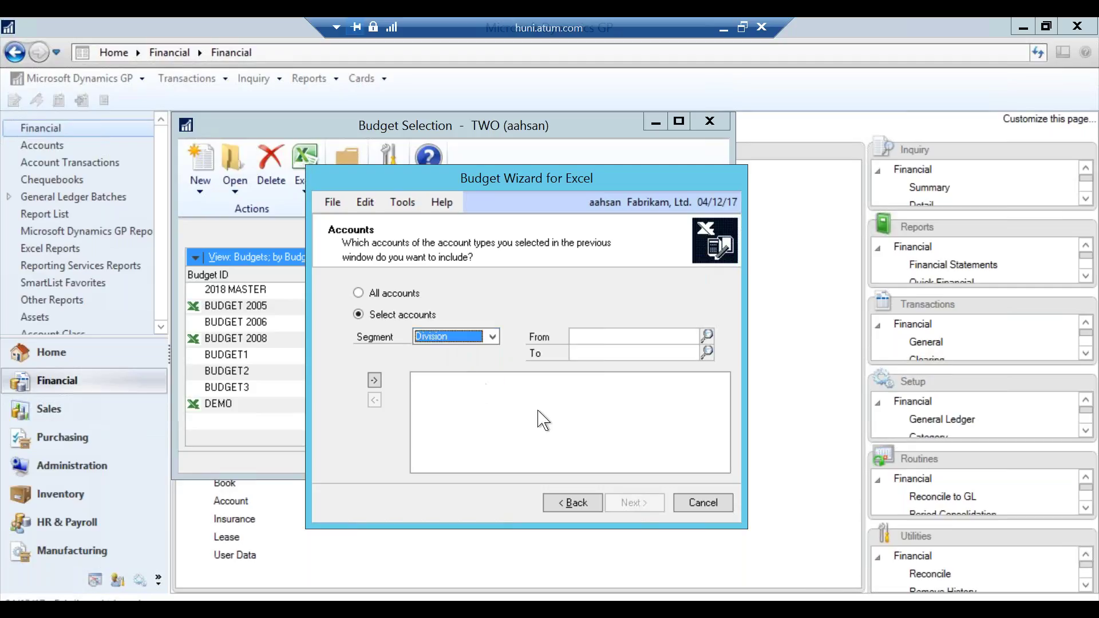
{"action": "key", "text": "Tab"}
{"action": "left_click", "coordinate": [707, 336]}
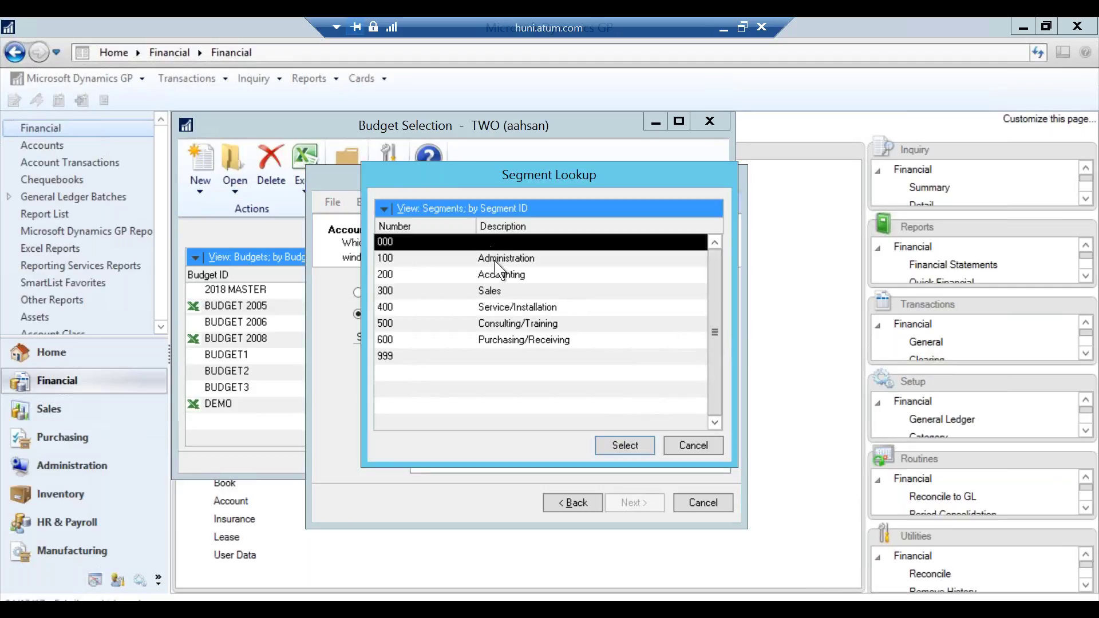
{"action": "left_click", "coordinate": [496, 276]}
{"action": "left_click", "coordinate": [624, 445]}
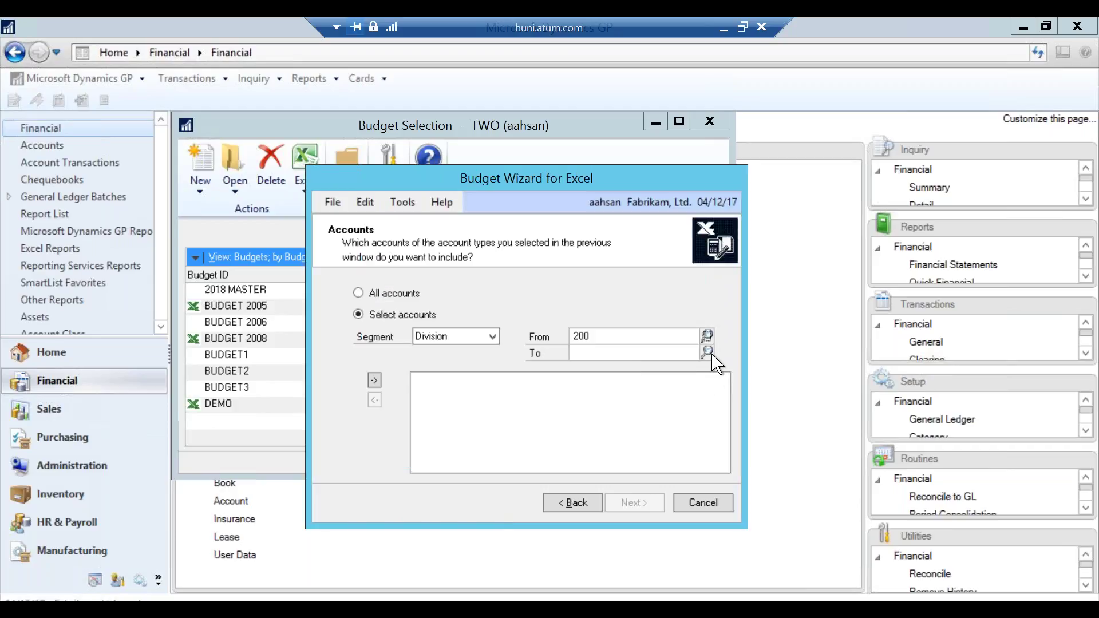
End the Division range at 200, add the range to the account restrictions, and continue to the account verification.
{"action": "left_click", "coordinate": [708, 352]}
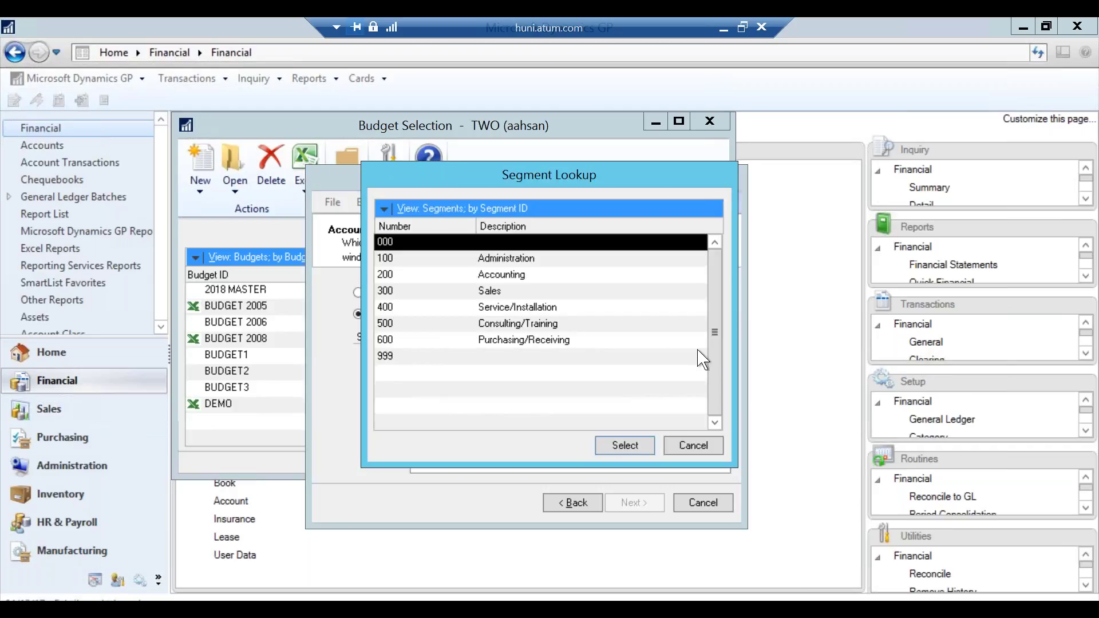
{"action": "double_click", "coordinate": [522, 280]}
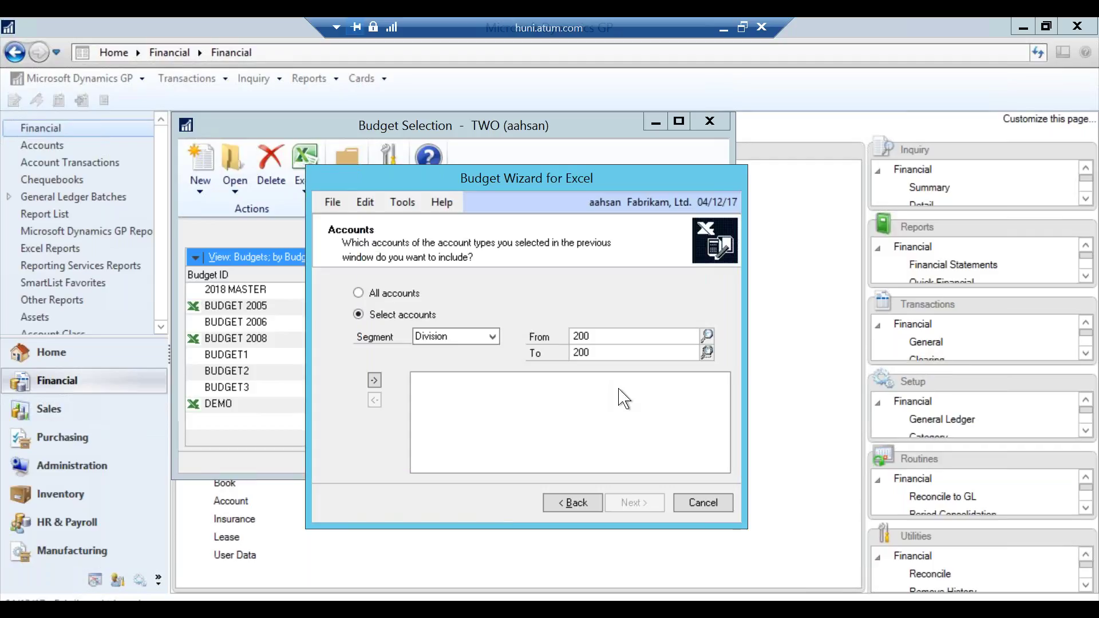
{"action": "left_click", "coordinate": [492, 338]}
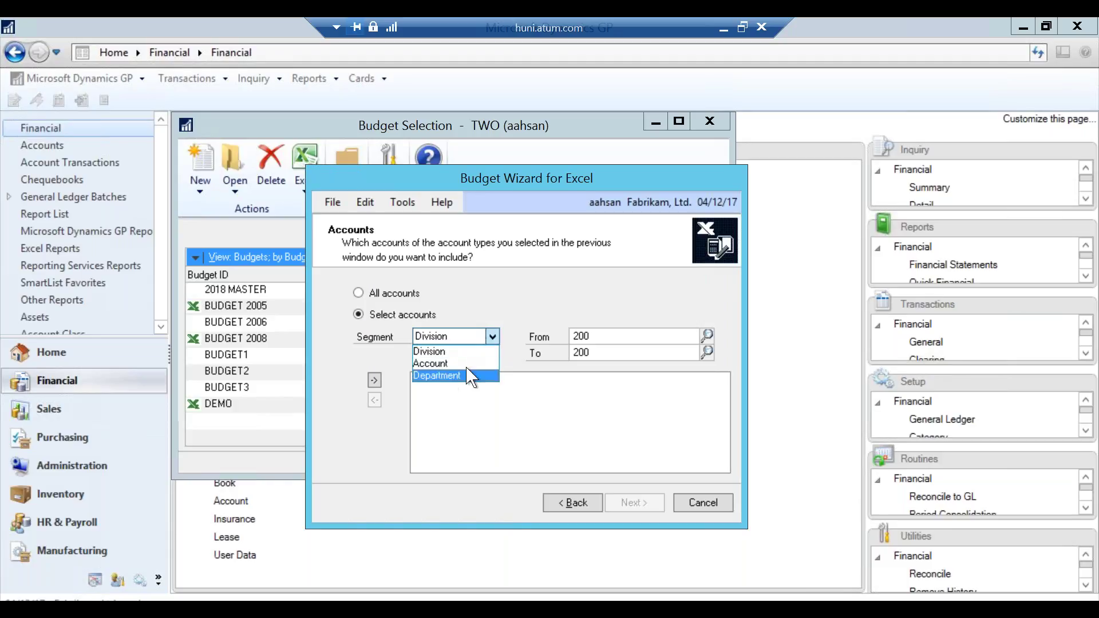
{"action": "left_click", "coordinate": [535, 314]}
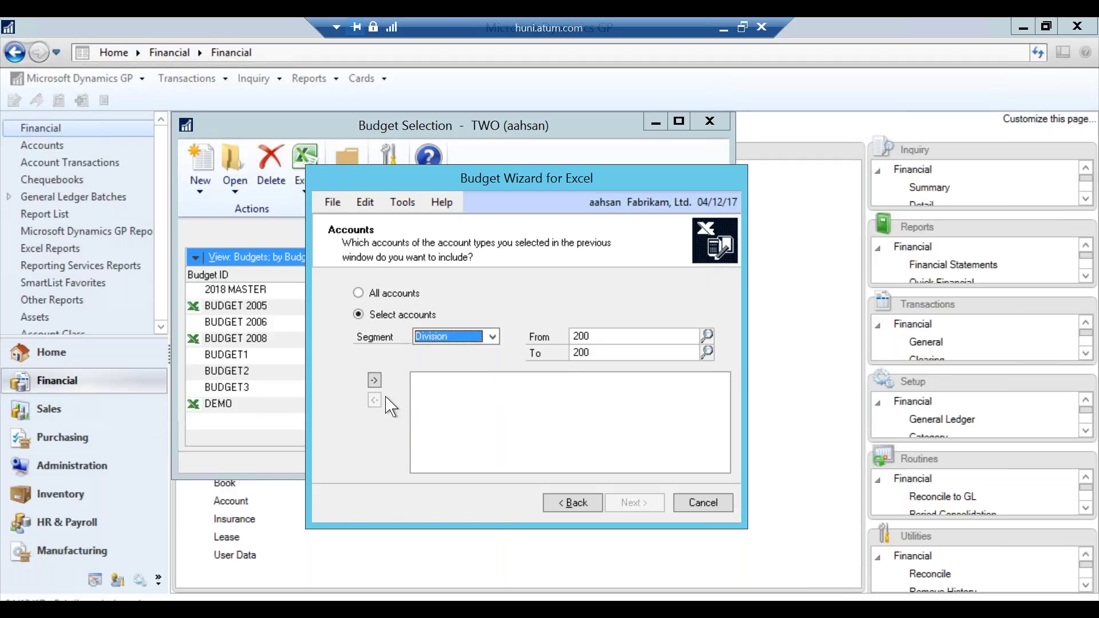
{"action": "left_click", "coordinate": [375, 381]}
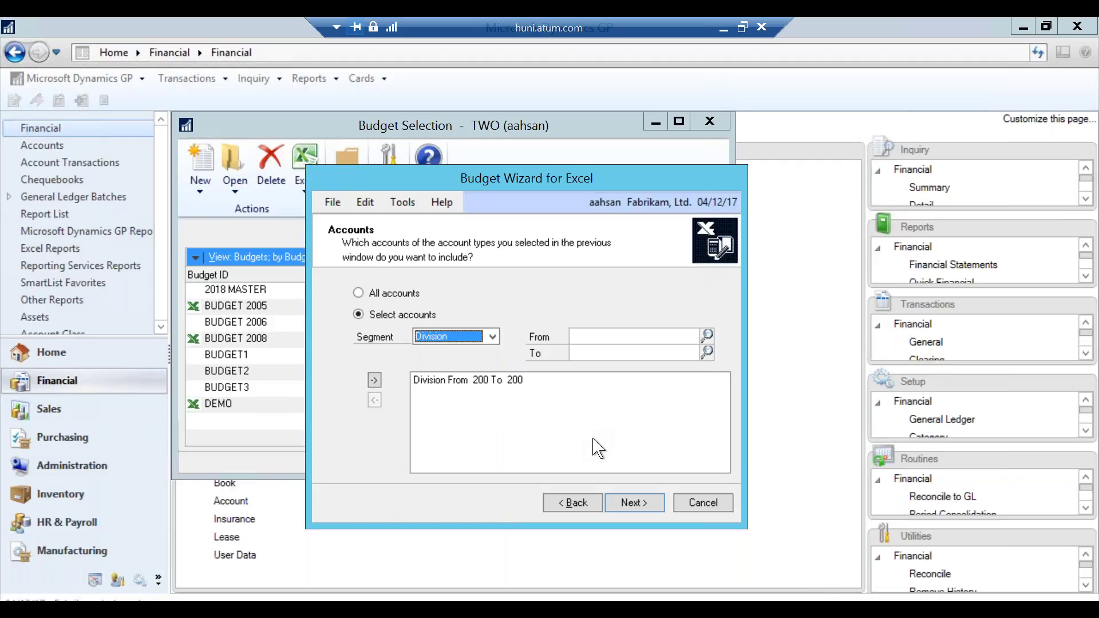
{"action": "left_click", "coordinate": [631, 504]}
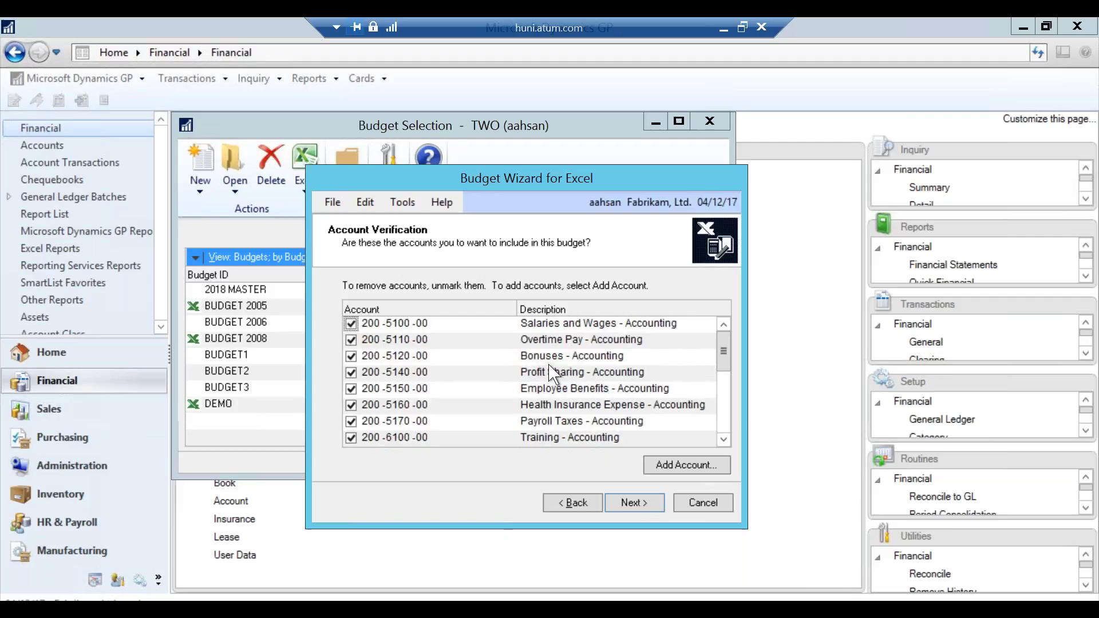
Review the Accounting division accounts proposed for the budget and browse the account lookup without adding any account.
{"action": "scroll", "coordinate": [552, 378], "scroll_direction": "down", "scroll_amount": 5}
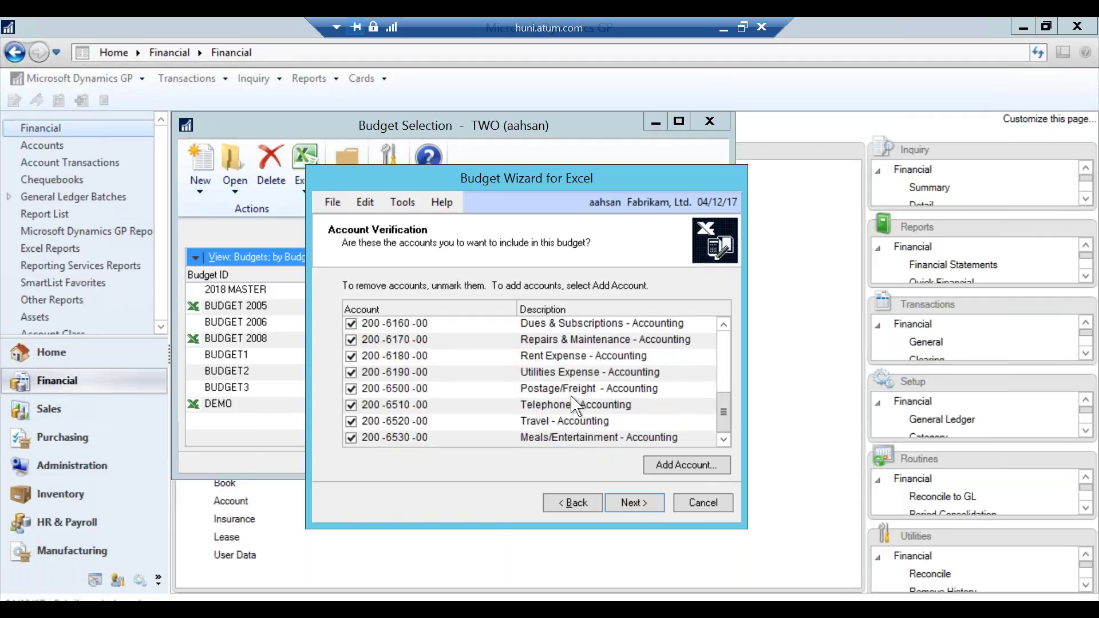
{"action": "scroll", "coordinate": [588, 402], "scroll_direction": "up", "scroll_amount": 3}
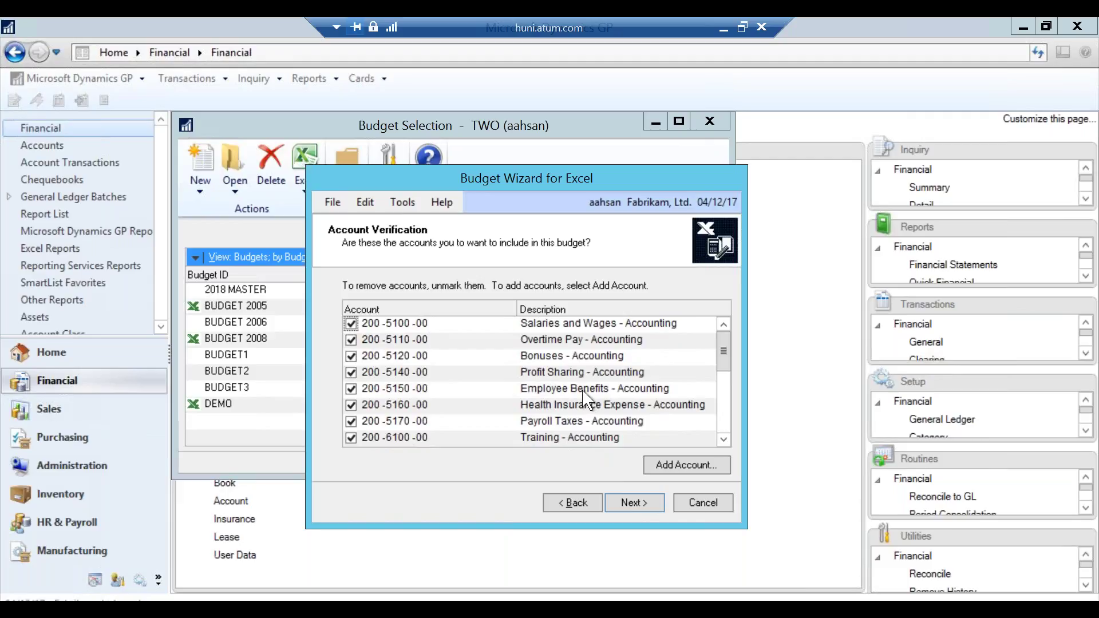
{"action": "left_click", "coordinate": [708, 464]}
{"action": "scroll", "coordinate": [504, 343], "scroll_direction": "down", "scroll_amount": 7}
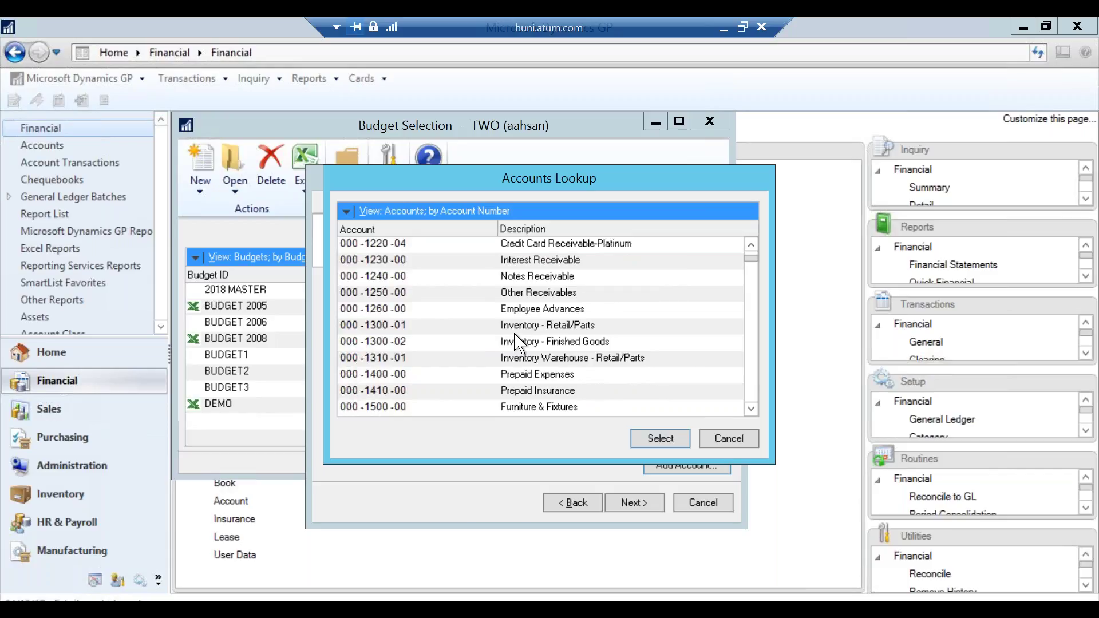
{"action": "scroll", "coordinate": [521, 342], "scroll_direction": "down", "scroll_amount": 10}
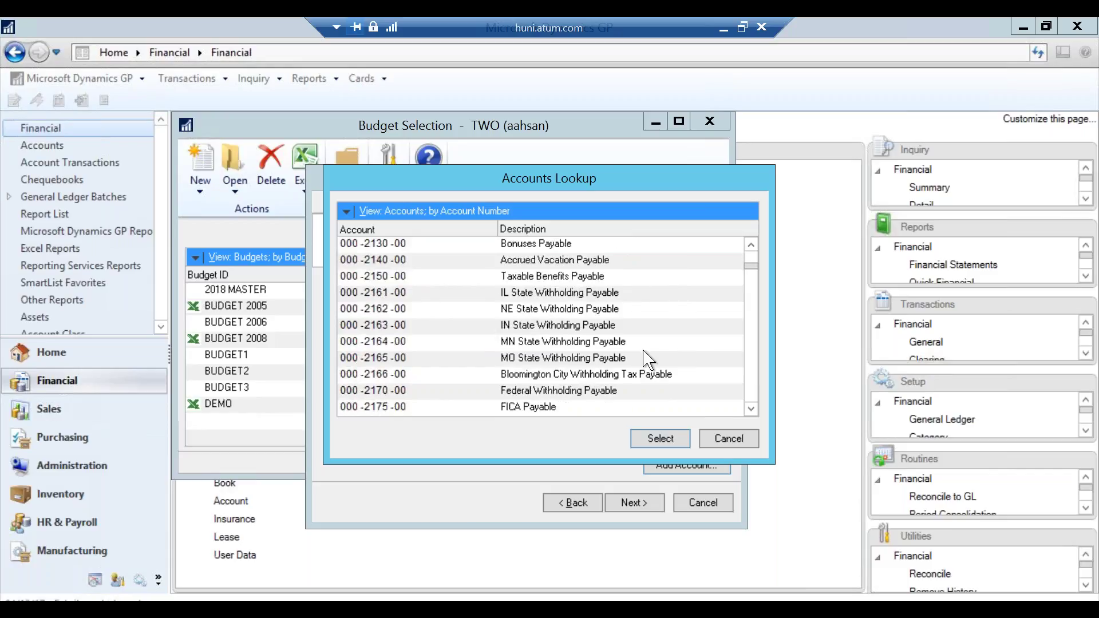
{"action": "left_click", "coordinate": [730, 440]}
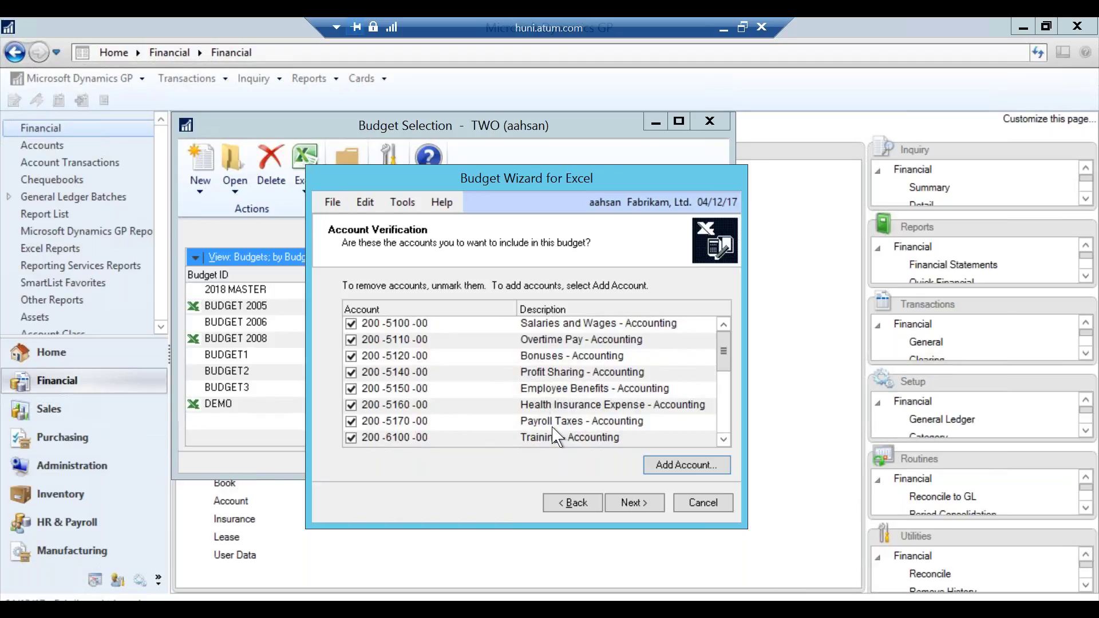
Accept the accounts and finish the wizard with a new workbook, using the file name 2018 Master Budget - Accounting.
{"action": "left_click", "coordinate": [629, 504]}
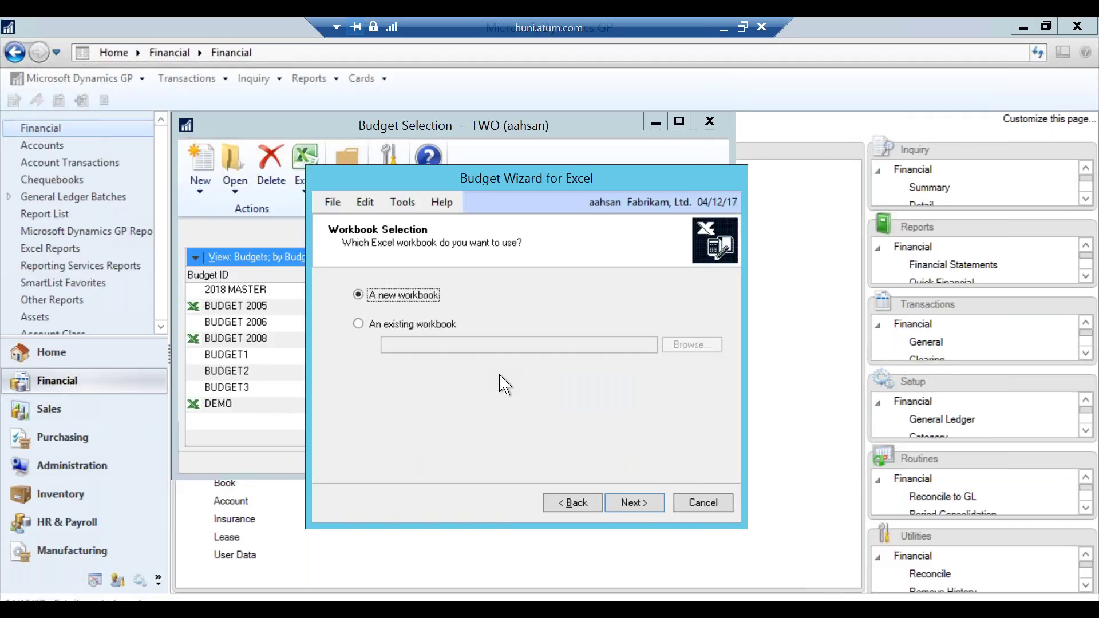
{"action": "left_click", "coordinate": [636, 504]}
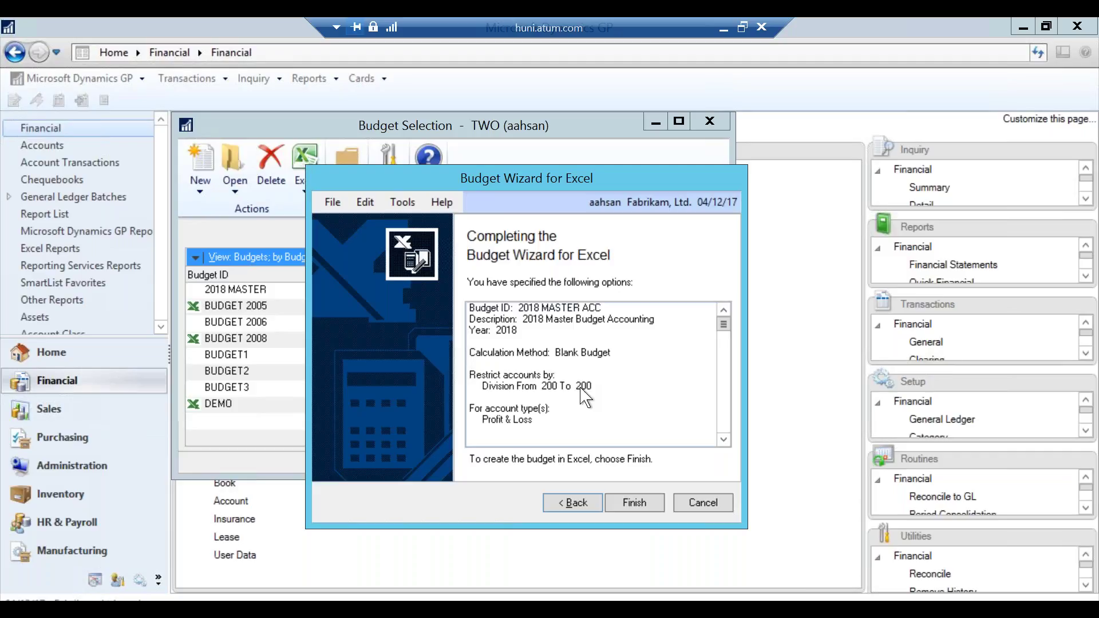
{"action": "left_click", "coordinate": [634, 504]}
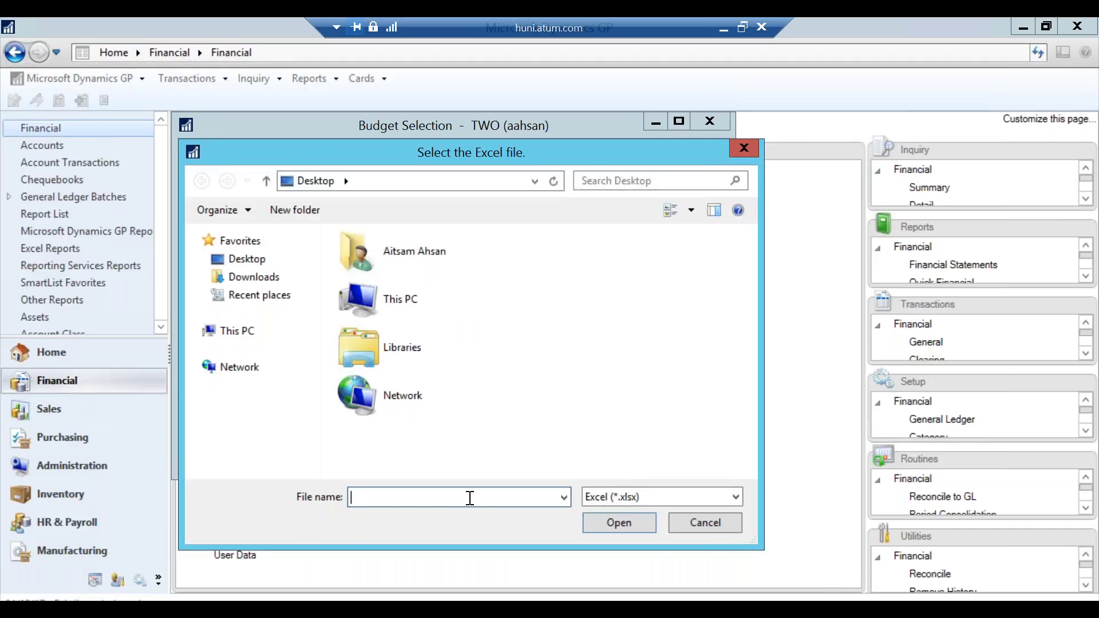
{"action": "type", "text": "2018 Master Budget - Accounting"}
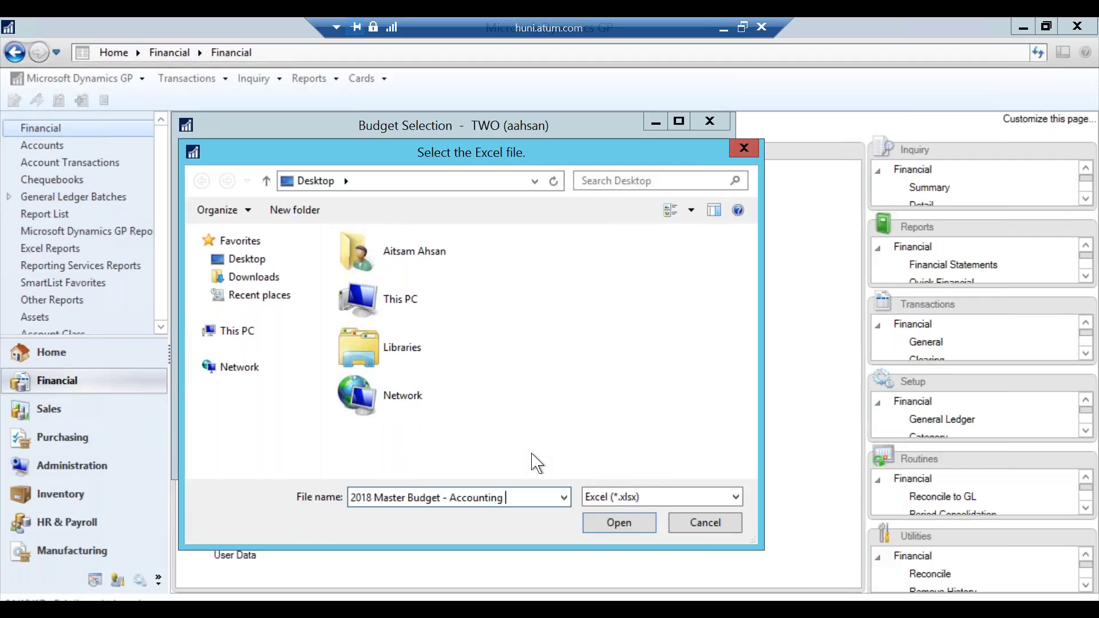
{"action": "left_click", "coordinate": [620, 523]}
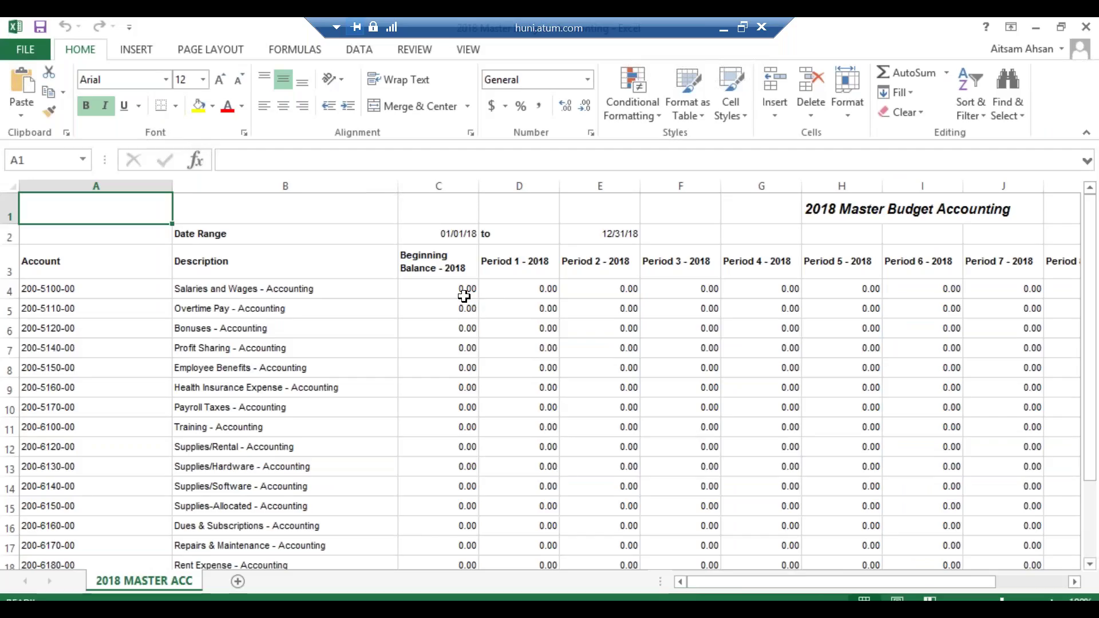
Enter the Salaries and Wages - Accounting budget as 10000 for Period 1 and 20003 for Period 2.
{"action": "left_click", "coordinate": [464, 296]}
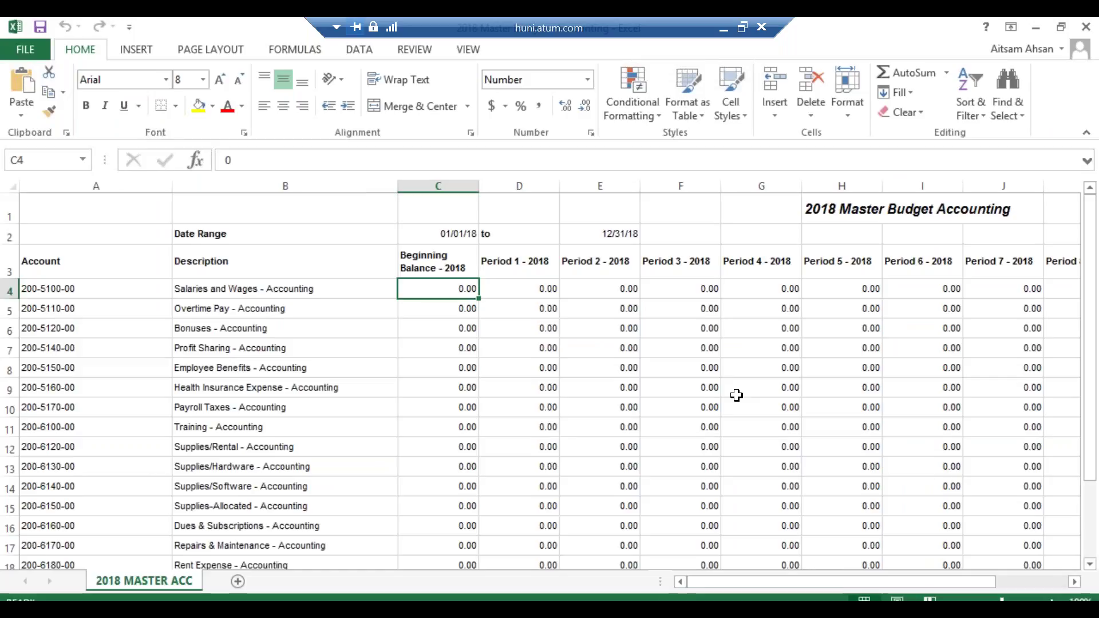
{"action": "key", "text": "Right"}
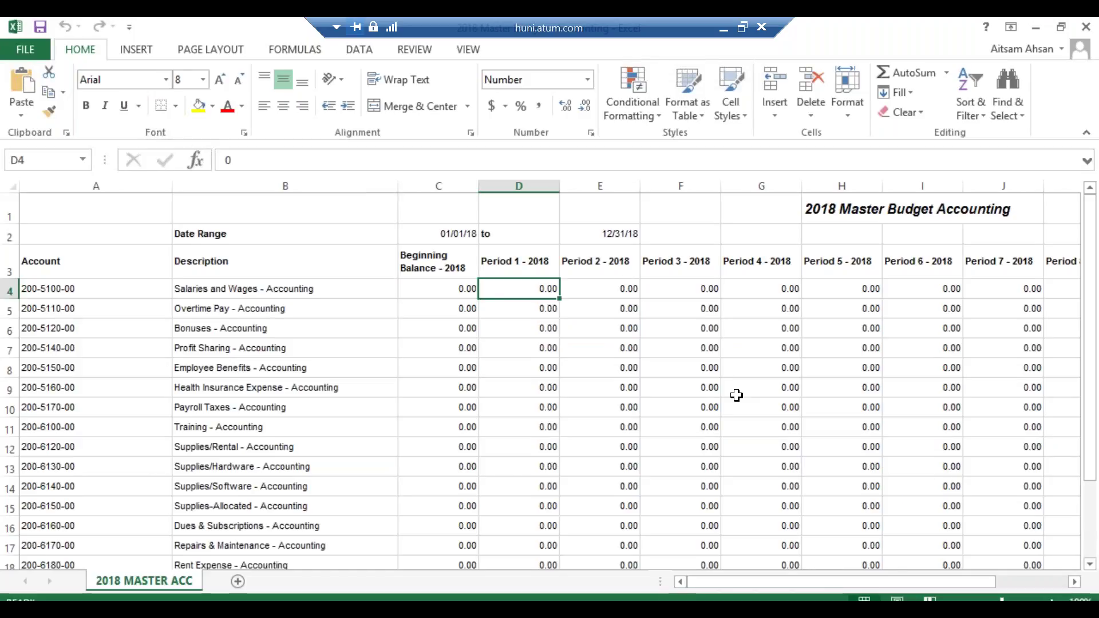
{"action": "key", "text": "Right"}
{"action": "key", "text": "Left"}
{"action": "key", "text": "Right"}
{"action": "key", "text": "Left"}
{"action": "key", "text": "Right"}
{"action": "key", "text": "Left"}
{"action": "type", "text": "1"}
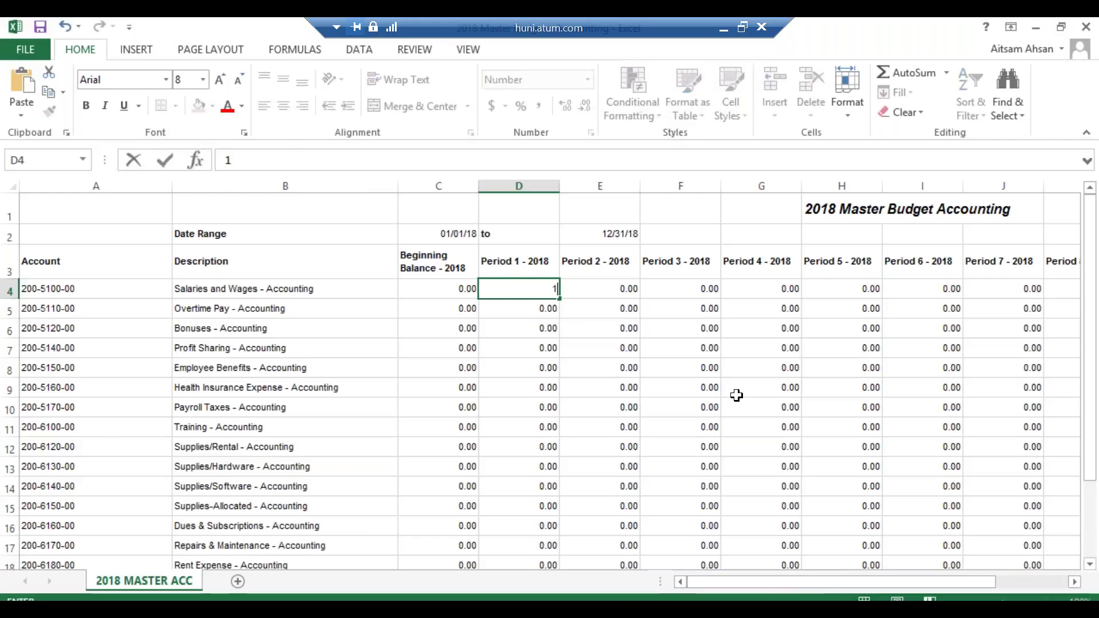
{"action": "type", "text": "0000"}
{"action": "key", "text": "Tab"}
{"action": "type", "text": "20003"}
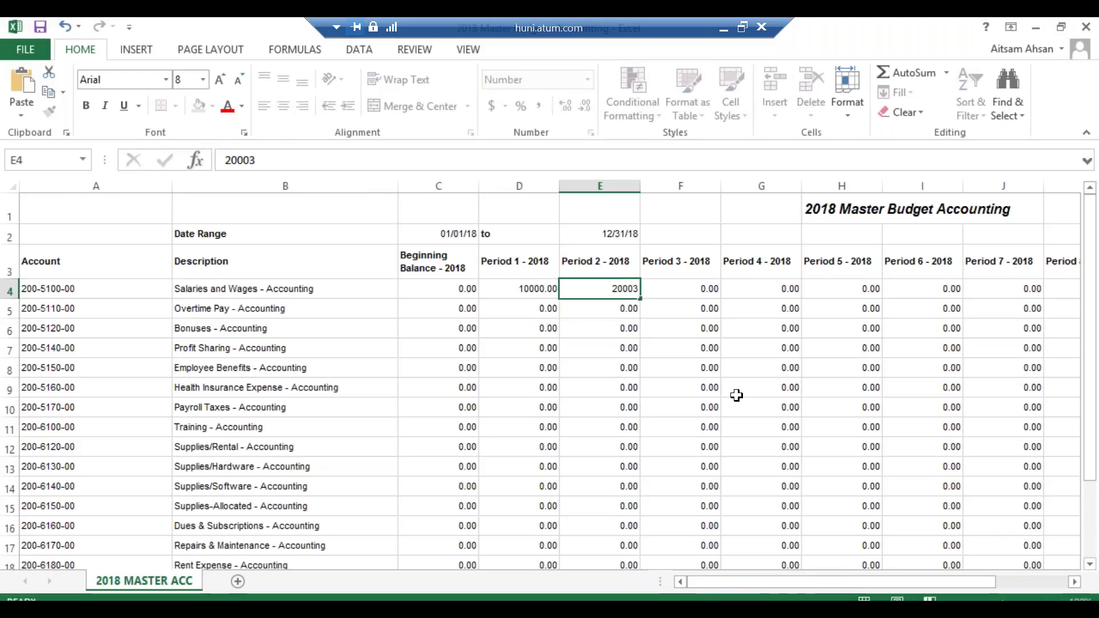
{"action": "key", "text": "Tab"}
Enter the Salaries and Wages - Accounting amounts 3000, 5000 and 6000 for Periods 3, 4 and 5.
{"action": "type", "text": "3000"}
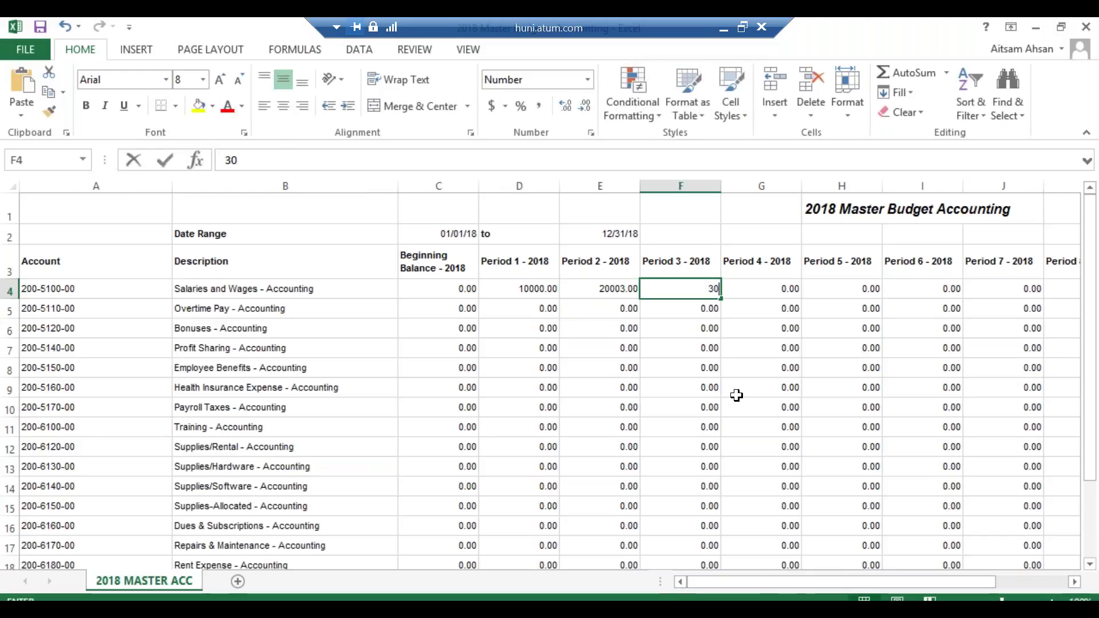
{"action": "key", "text": "Tab"}
{"action": "type", "text": "5000"}
{"action": "key", "text": "Tab"}
{"action": "type", "text": "6000"}
{"action": "key", "text": "Tab"}
Look across the remaining periods of the Salaries and Wages row and examine the formula in its Total column.
{"action": "key", "text": "Tab"}
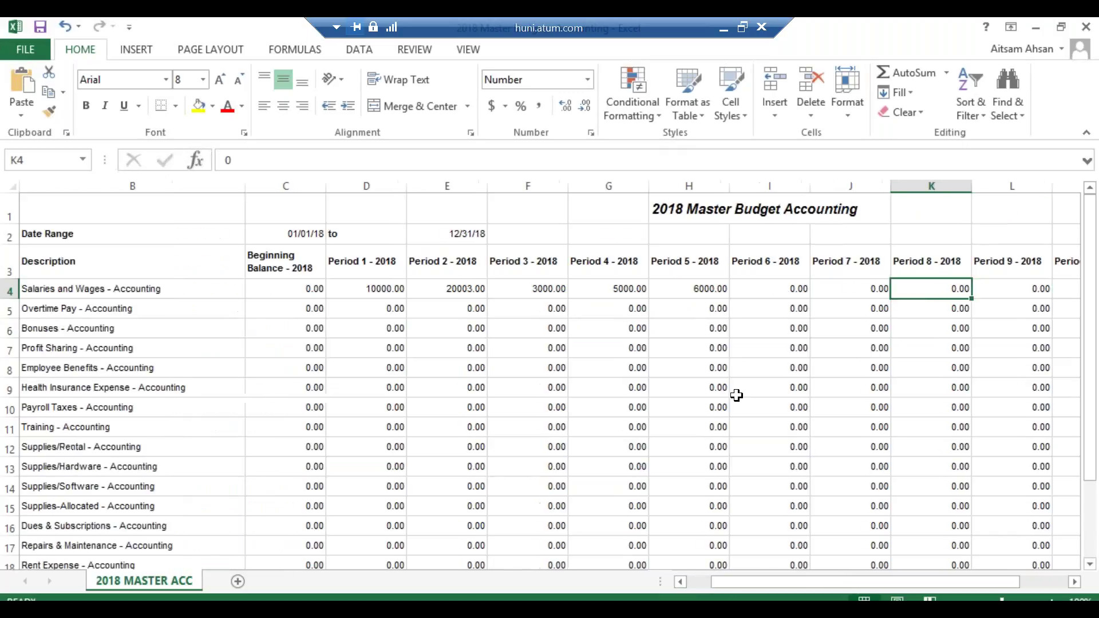
{"action": "key", "text": "Tab"}
{"action": "key", "text": "Tab"}
{"action": "key", "text": "Tab"}
{"action": "key", "text": "Tab"}
{"action": "key", "text": "Tab"}
{"action": "key", "text": "Tab"}
{"action": "key", "text": "Tab"}
{"action": "key", "text": "Left"}
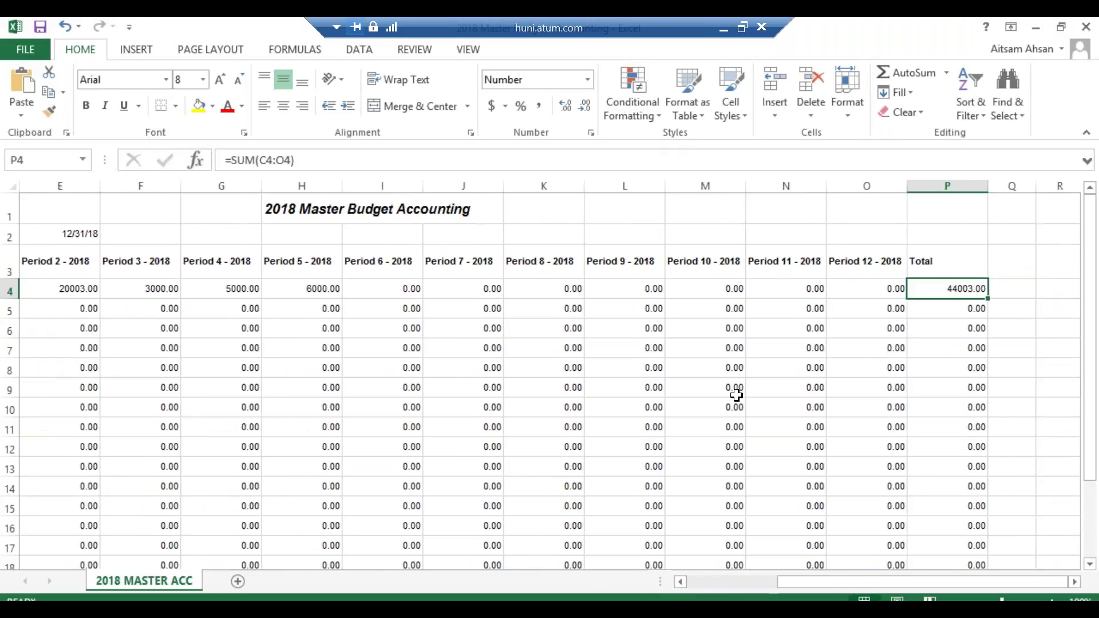
Enter the Overtime Pay - Accounting budget as 500 for Period 1 and 600 for Period 2.
{"action": "key", "text": "Home"}
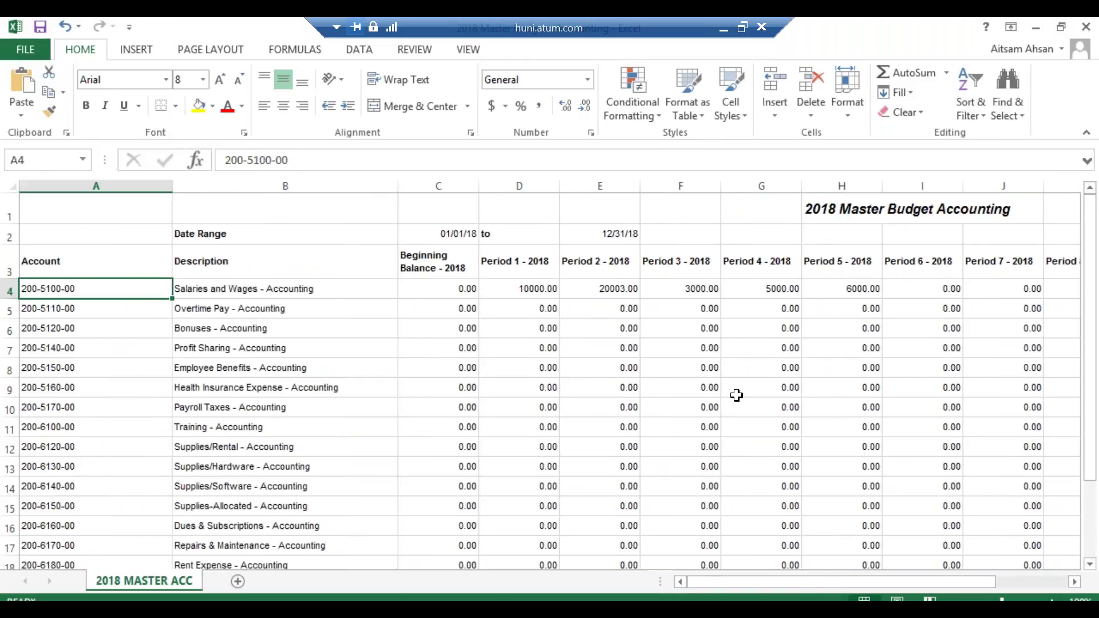
{"action": "key", "text": "Tab"}
{"action": "key", "text": "Tab"}
{"action": "key", "text": "Tab"}
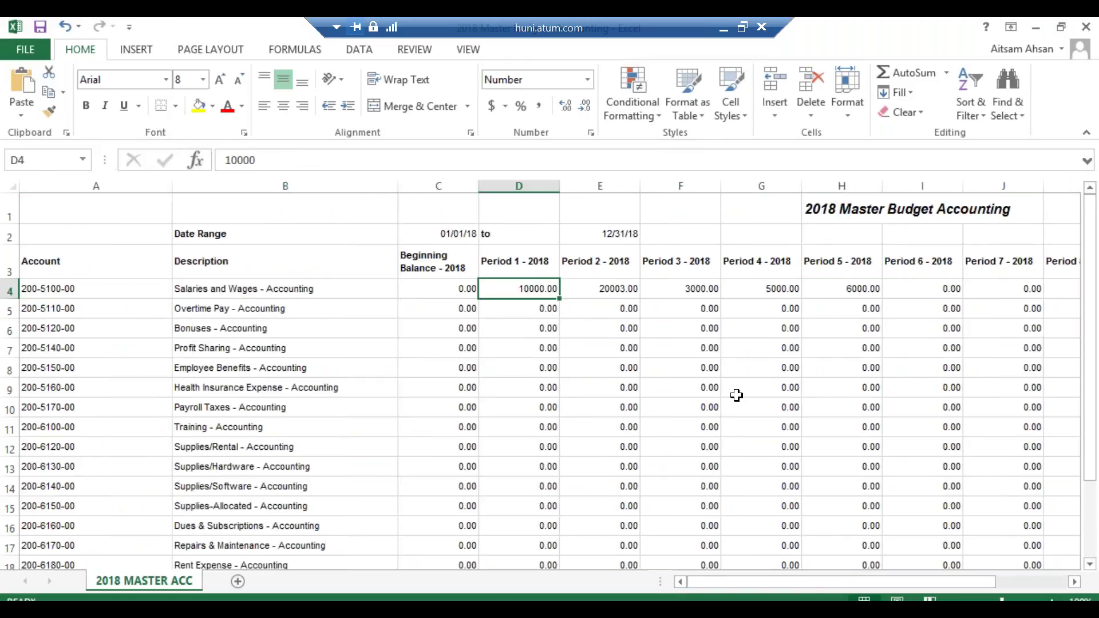
{"action": "key", "text": "Down"}
{"action": "key", "text": "Down"}
{"action": "key", "text": "Up"}
{"action": "key", "text": "Up"}
{"action": "key", "text": "Down"}
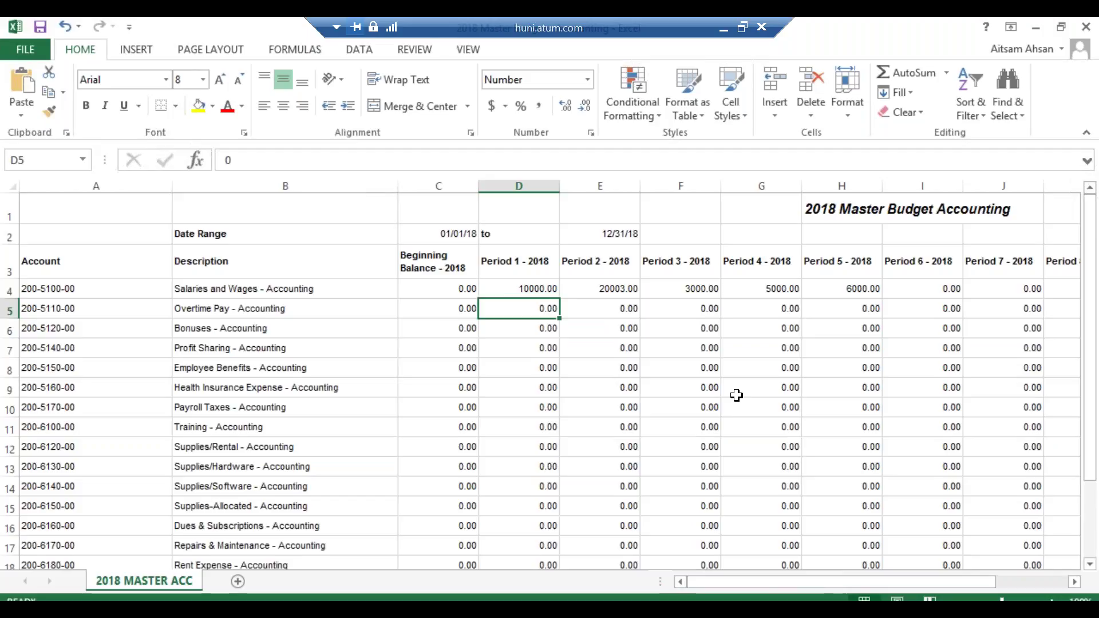
{"action": "type", "text": "500"}
{"action": "key", "text": "Right"}
{"action": "type", "text": "600"}
{"action": "key", "text": "Return"}
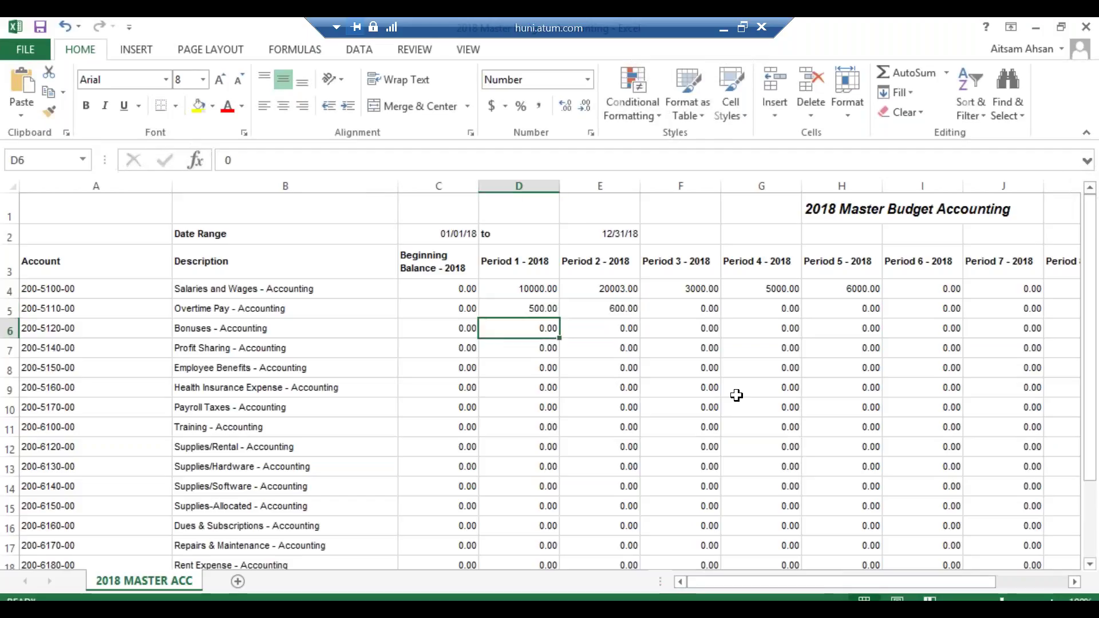
{"action": "key", "text": "Up"}
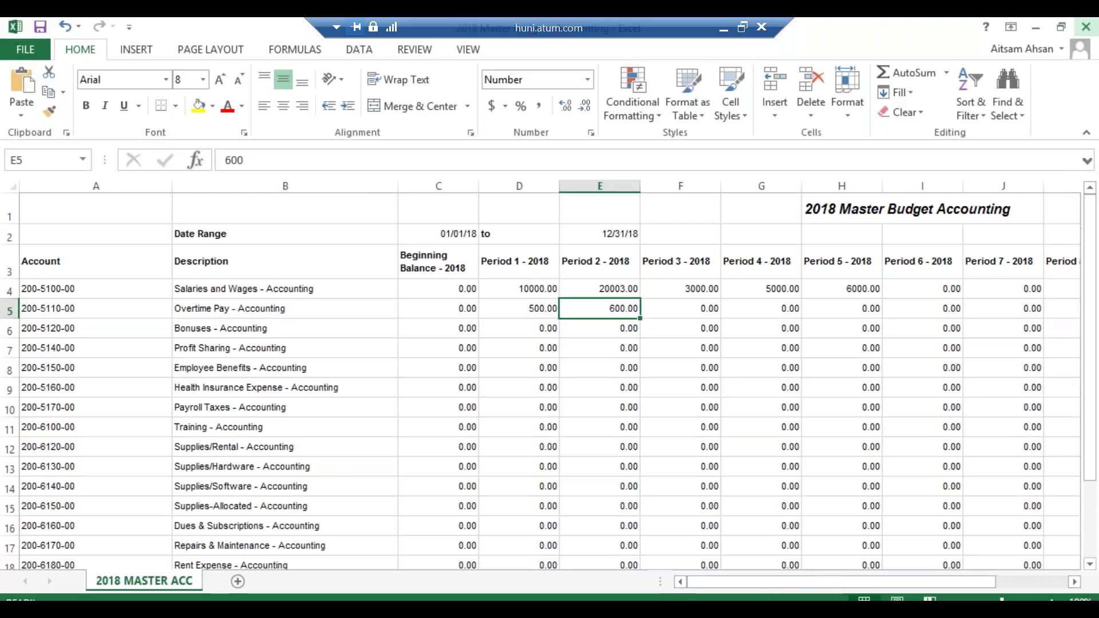
Close the accounting workbook and start a new budget using the Budget Wizard for Excel.
{"action": "left_click", "coordinate": [1086, 27]}
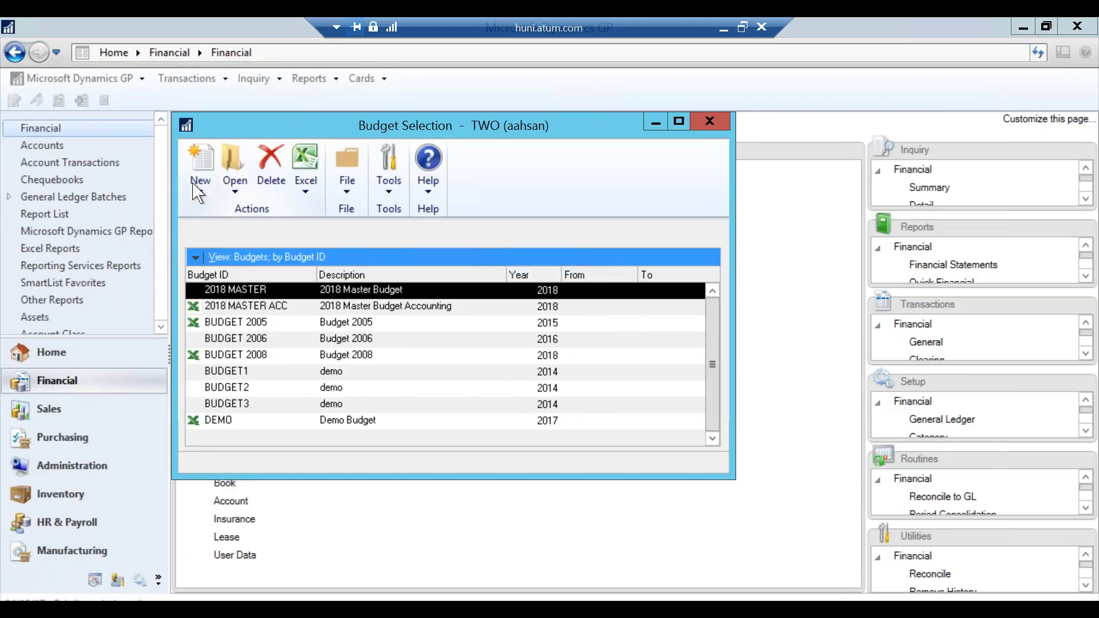
{"action": "left_click", "coordinate": [203, 193]}
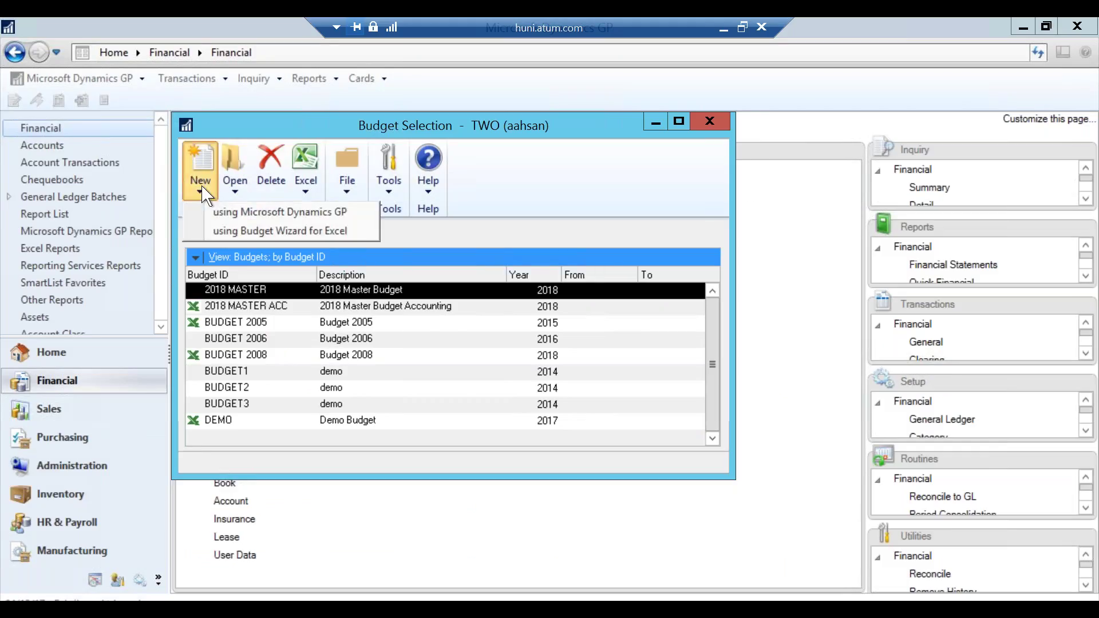
{"action": "left_click", "coordinate": [237, 231]}
{"action": "left_click", "coordinate": [640, 504]}
Enter 2018 MASTER SLS as the ID of the new budget.
{"action": "type", "text": "2"}
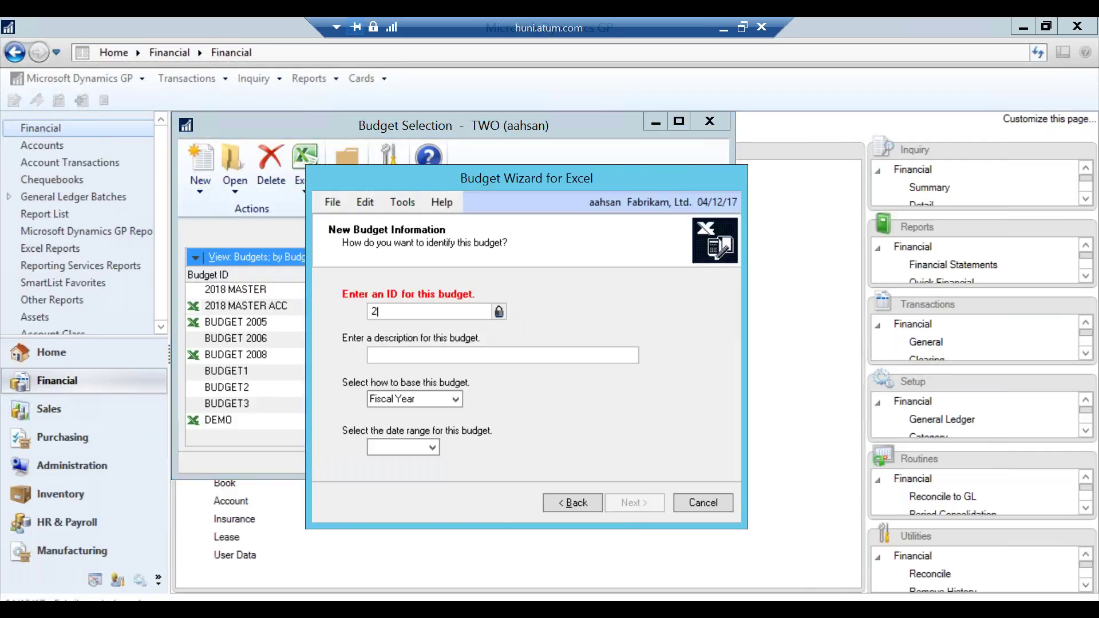
{"action": "type", "text": "018 MASTER SAK"}
{"action": "key", "text": "BackSpace"}
{"action": "type", "text": "2018"}
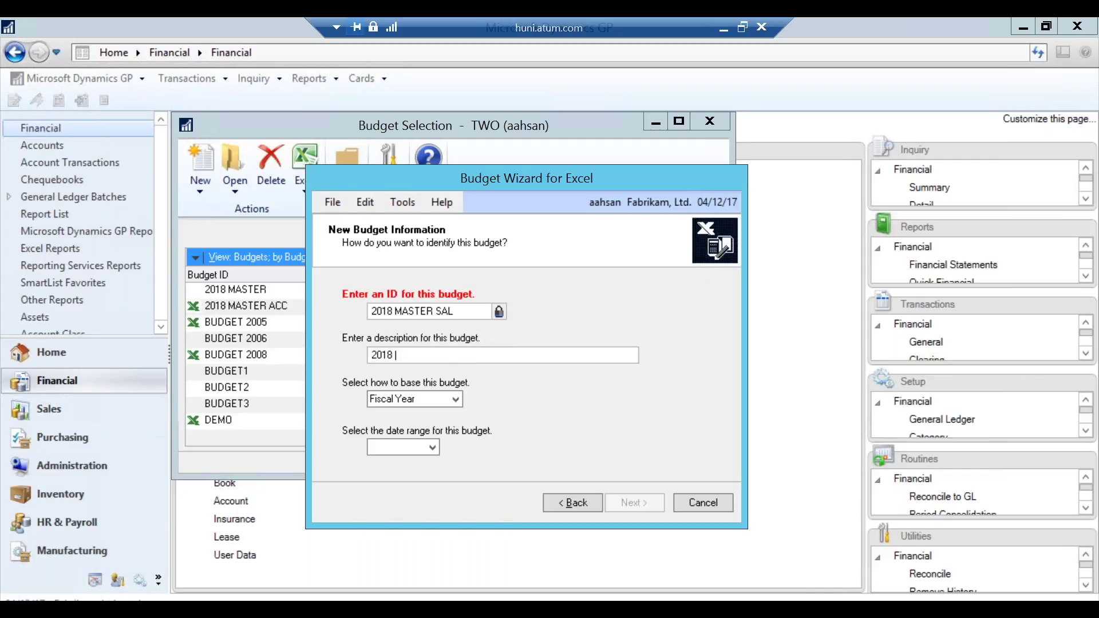
{"action": "type", "text": " mast"}
{"action": "key", "text": "BackSpace"}
{"action": "key", "text": "BackSpace"}
{"action": "key", "text": "BackSpace"}
{"action": "key", "text": "BackSpace"}
{"action": "left_click", "coordinate": [463, 309]}
{"action": "left_click", "coordinate": [464, 312]}
{"action": "key", "text": "BackSpace"}
{"action": "key", "text": "BackSpace"}
{"action": "type", "text": "LS"}
Enter 2018 Master Budget Sales as the new budget's description.
{"action": "key", "text": "Tab"}
{"action": "type", "text": "2018 mastr budget"}
{"action": "key", "text": "BackSpace"}
{"action": "key", "text": "BackSpace"}
{"action": "key", "text": "BackSpace"}
{"action": "key", "text": "BackSpace"}
{"action": "key", "text": "BackSpace"}
{"action": "key", "text": "BackSpace"}
{"action": "key", "text": "BackSpace"}
{"action": "key", "text": "BackSpace"}
{"action": "key", "text": "BackSpace"}
{"action": "key", "text": "BackSpace"}
{"action": "key", "text": "BackSpace"}
{"action": "type", "text": "Master Budget Sale"}
Set the budget's date range to 2018 and choose Blank Budget as the calculation method.
{"action": "left_click", "coordinate": [432, 447]}
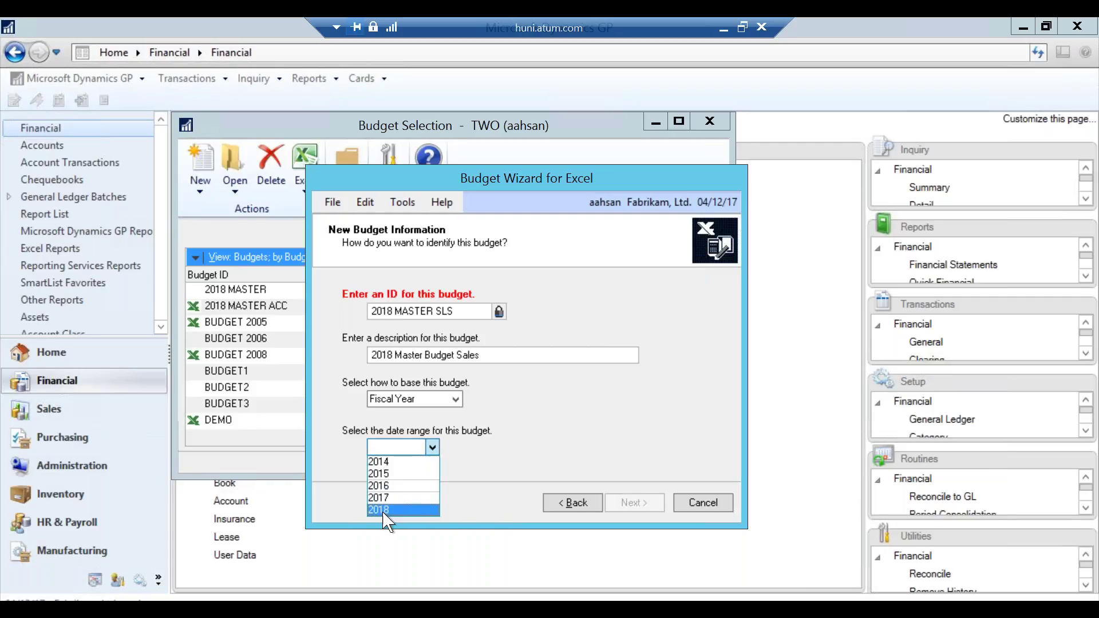
{"action": "left_click", "coordinate": [384, 510]}
{"action": "left_click", "coordinate": [633, 503]}
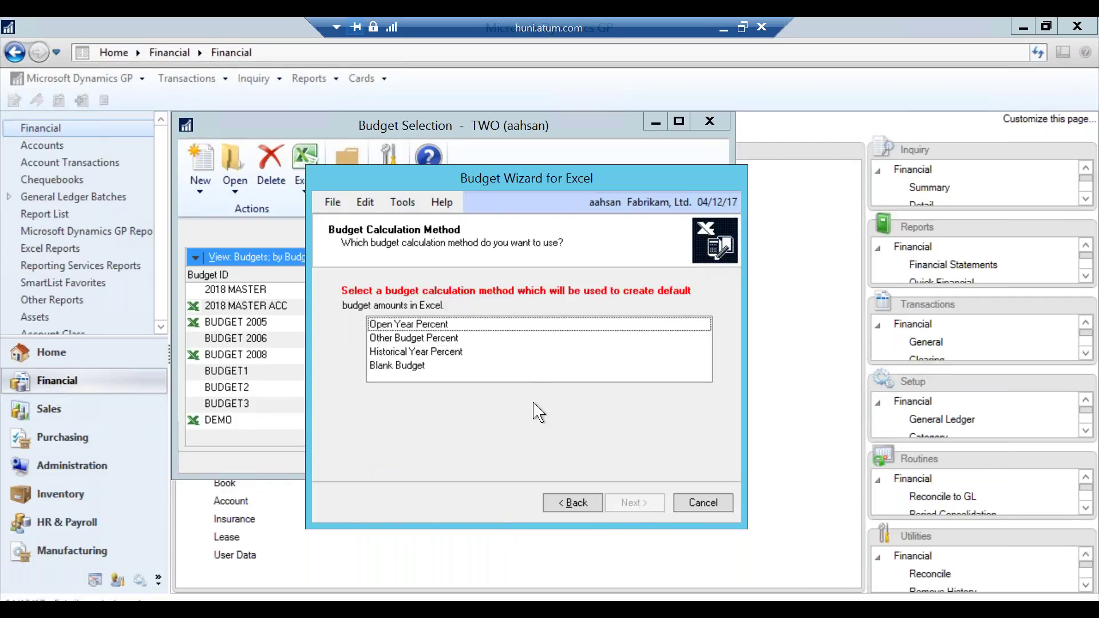
{"action": "left_click", "coordinate": [430, 366]}
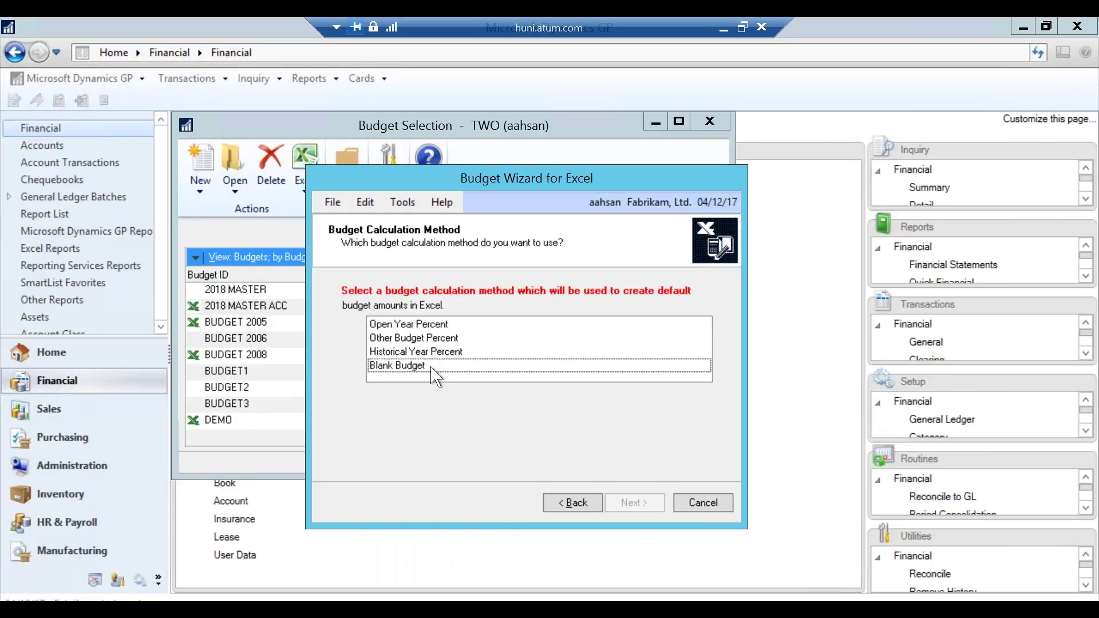
{"action": "left_click", "coordinate": [635, 502]}
Include the 2016 and 2017 actual amounts and restrict the account types to Profit & Loss Accounts.
{"action": "left_click", "coordinate": [387, 443]}
{"action": "left_click", "coordinate": [384, 426]}
{"action": "left_click", "coordinate": [635, 503]}
{"action": "left_click", "coordinate": [411, 341]}
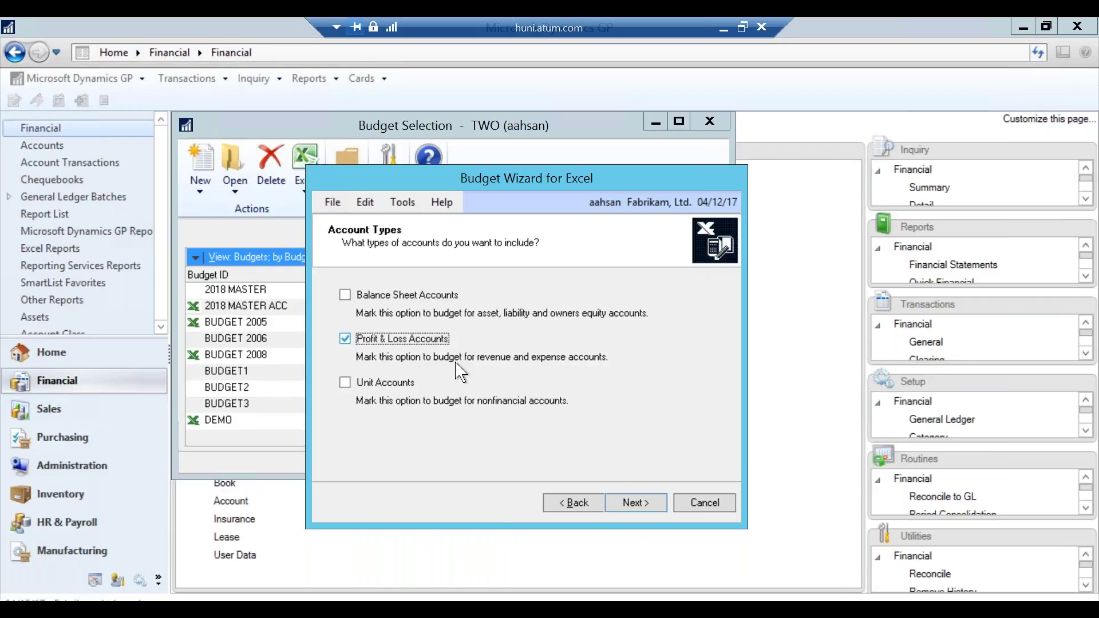
{"action": "left_click", "coordinate": [636, 502]}
Restrict the budget to selected accounts by adding the Division segment range from 300 to 300 (Sales).
{"action": "left_click", "coordinate": [424, 320]}
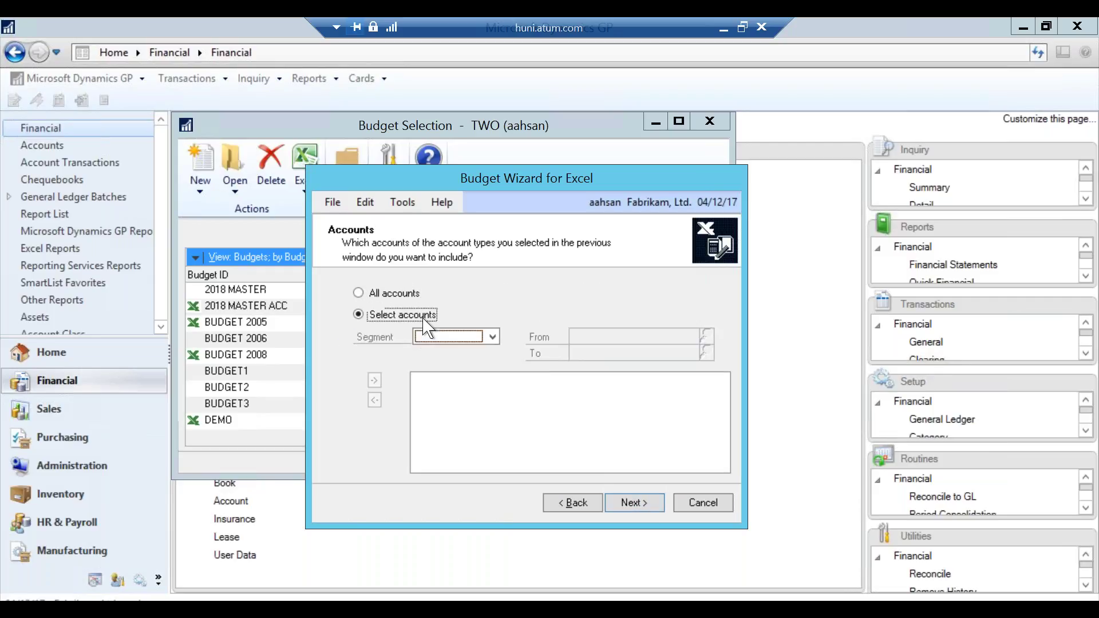
{"action": "left_click", "coordinate": [493, 336]}
{"action": "left_click", "coordinate": [495, 349]}
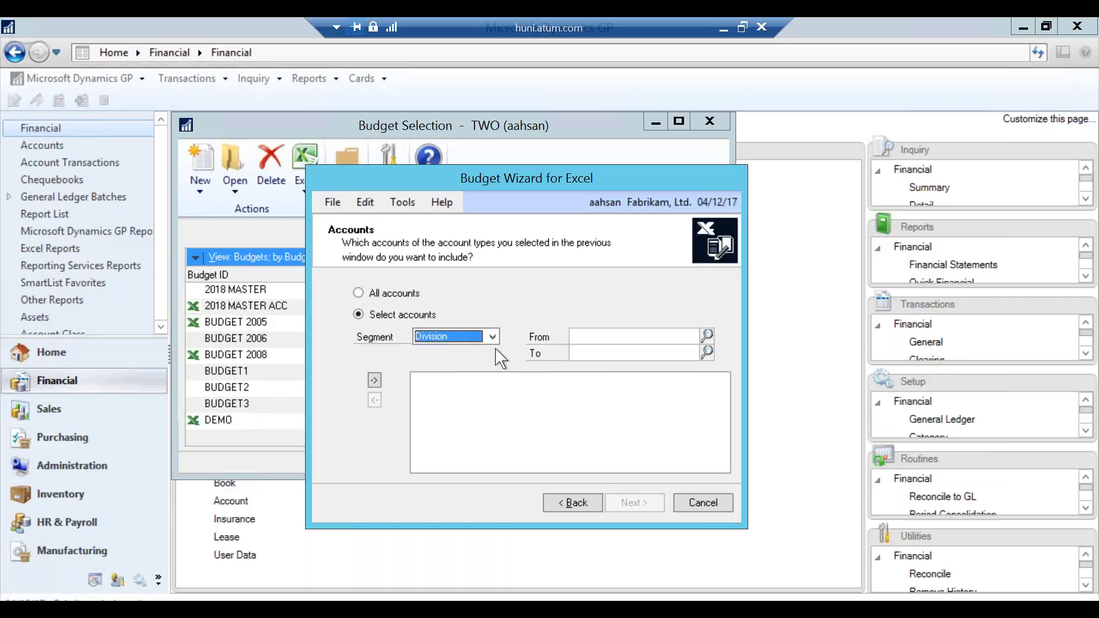
{"action": "left_click", "coordinate": [707, 336]}
{"action": "double_click", "coordinate": [504, 291]}
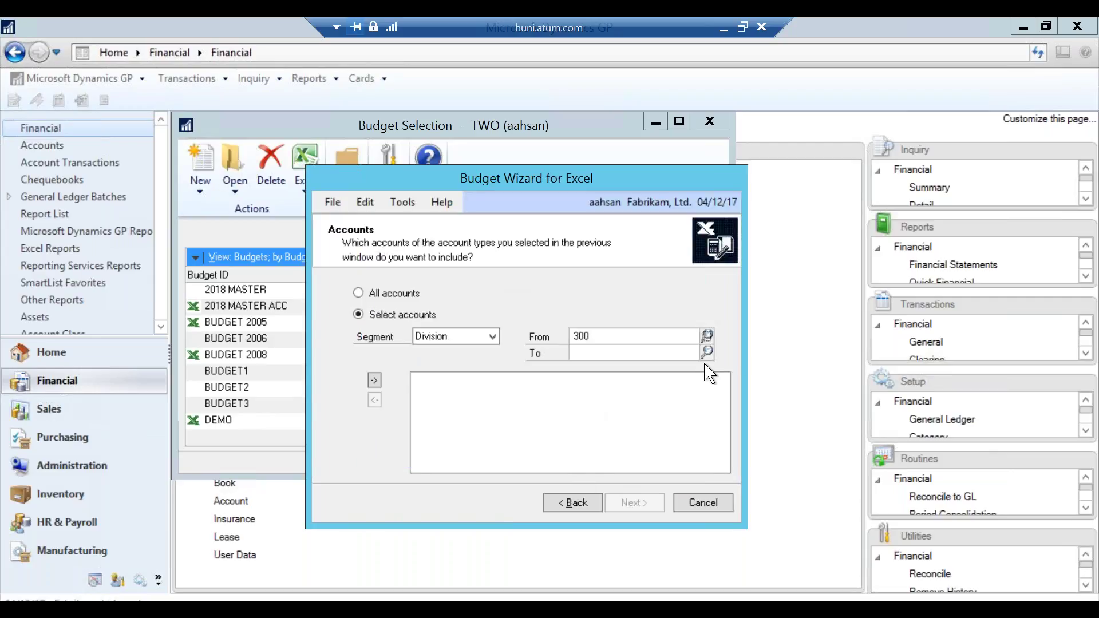
{"action": "left_click", "coordinate": [707, 352]}
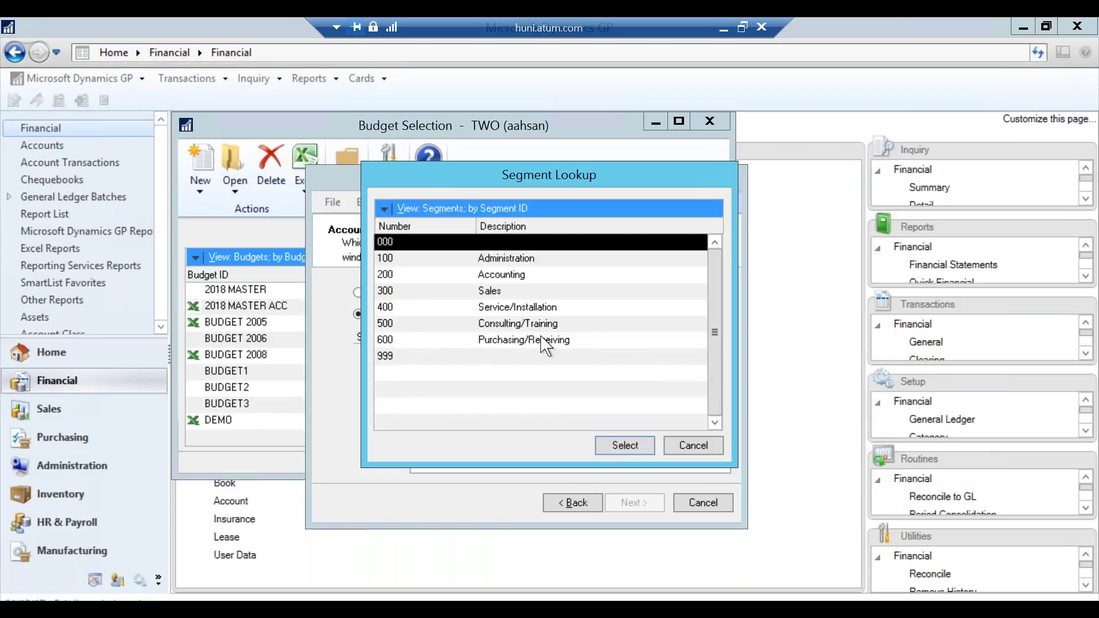
{"action": "double_click", "coordinate": [511, 295]}
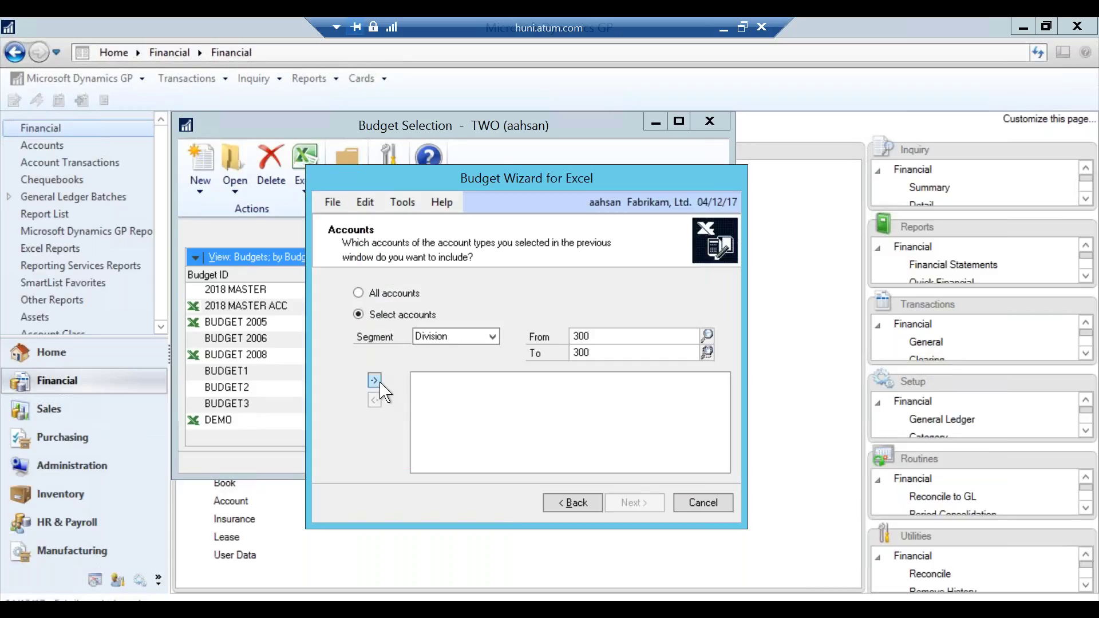
{"action": "left_click", "coordinate": [375, 380]}
{"action": "left_click", "coordinate": [634, 502]}
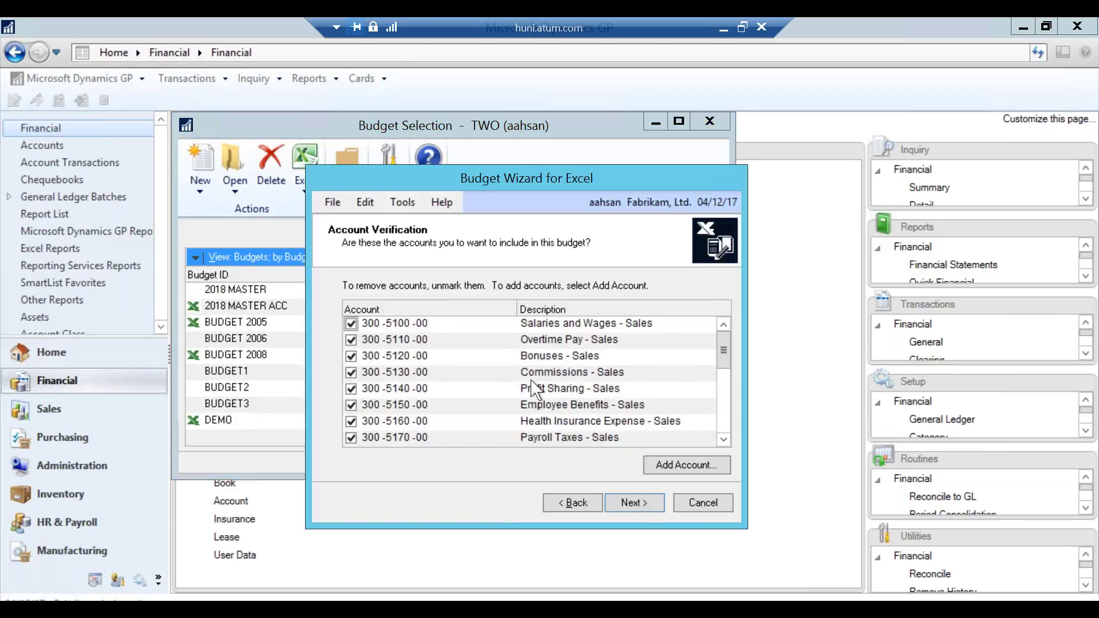
Keep all the proposed sales accounts and complete the wizard with a new workbook.
{"action": "scroll", "coordinate": [535, 390], "scroll_direction": "down", "scroll_amount": 3}
{"action": "scroll", "coordinate": [535, 389], "scroll_direction": "up", "scroll_amount": 3}
{"action": "left_click", "coordinate": [631, 507]}
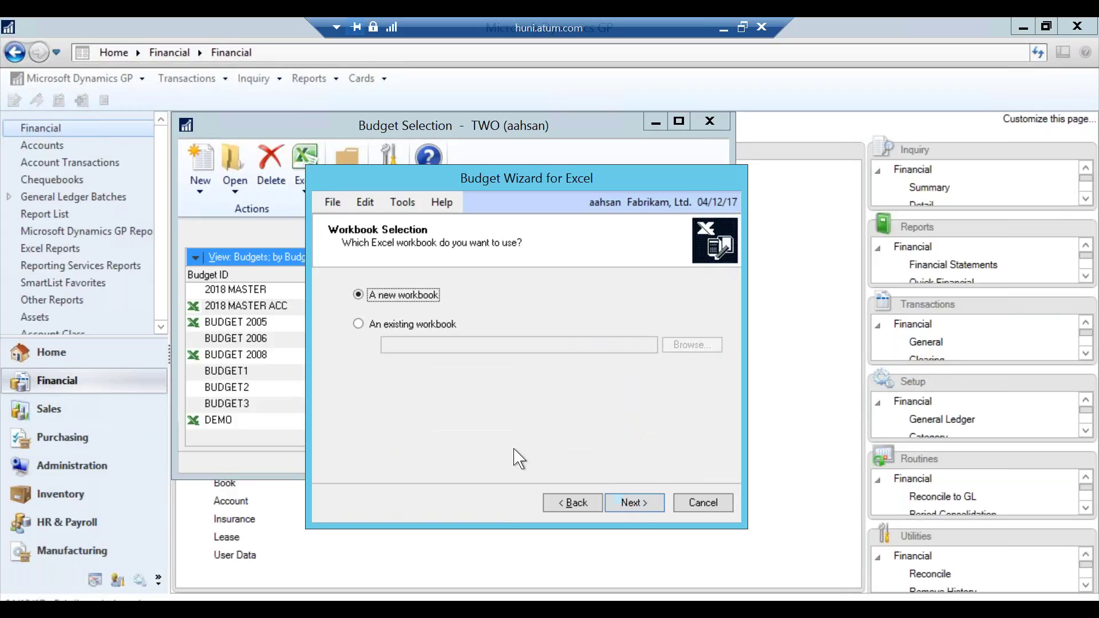
{"action": "left_click", "coordinate": [645, 509]}
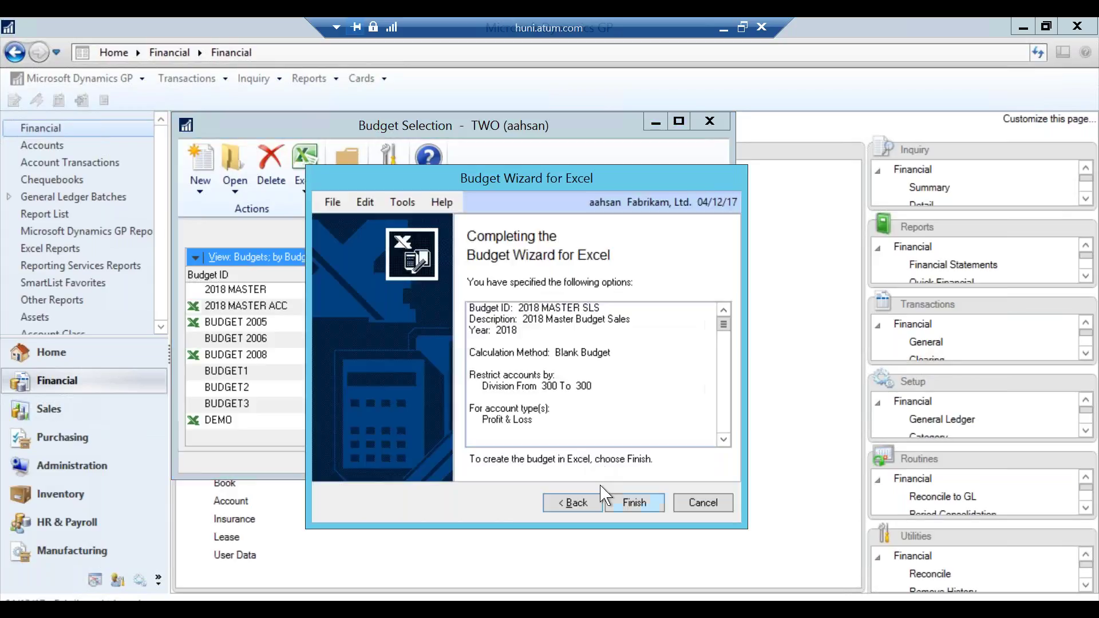
{"action": "left_click", "coordinate": [633, 501]}
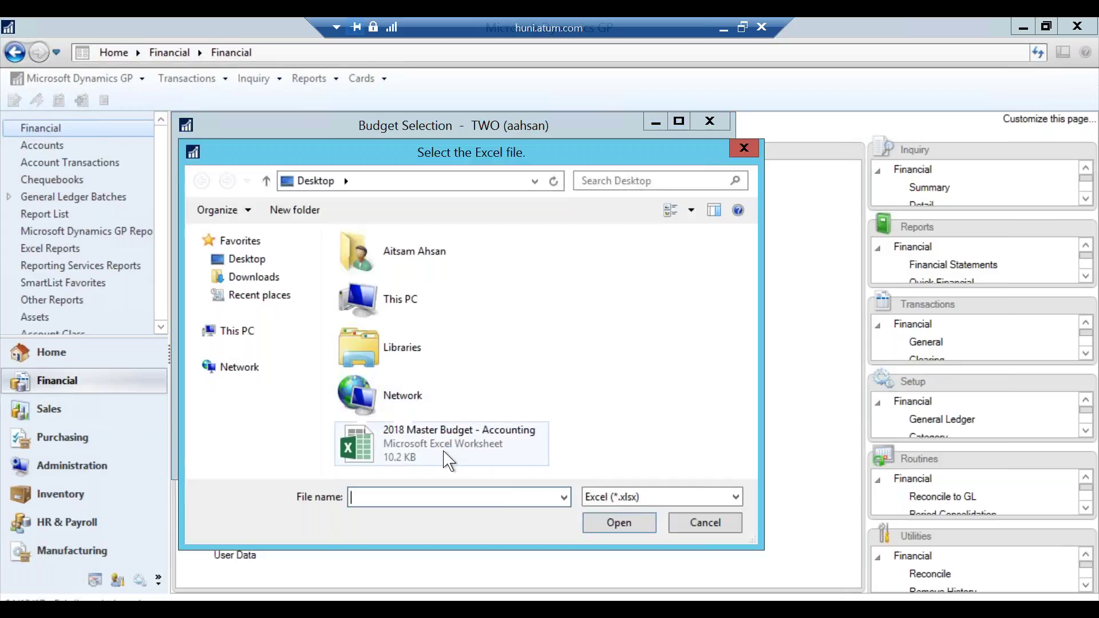
Name the Excel file 2018 Master Budget - Sales on the Desktop and generate the budget workbook.
{"action": "left_click", "coordinate": [449, 455]}
{"action": "left_click", "coordinate": [485, 497]}
{"action": "double_click", "coordinate": [498, 499]}
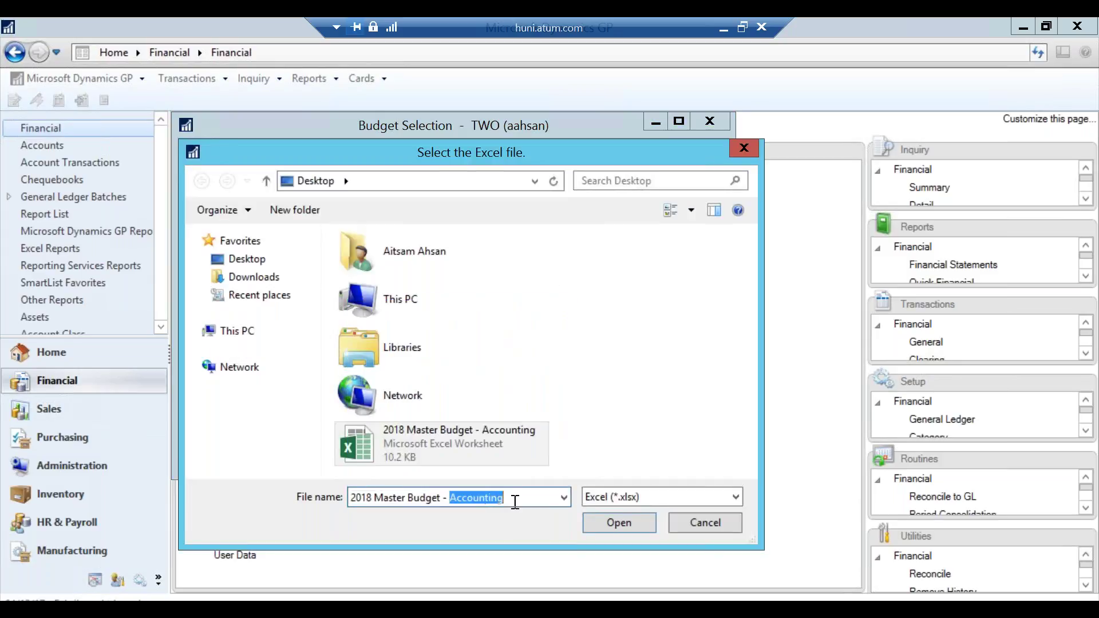
{"action": "type", "text": "sa"}
{"action": "key", "text": "BackSpace"}
{"action": "key", "text": "BackSpace"}
{"action": "key", "text": "BackSpace"}
{"action": "key", "text": "BackSpace"}
{"action": "key", "text": "BackSpace"}
{"action": "type", "text": "Sales"}
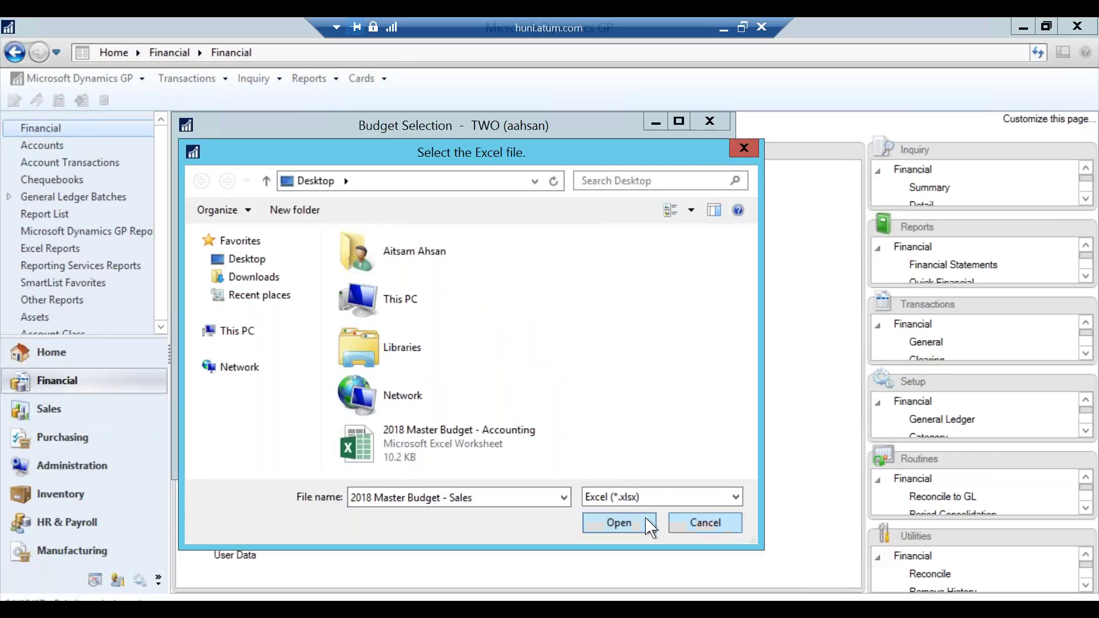
{"action": "left_click", "coordinate": [619, 523]}
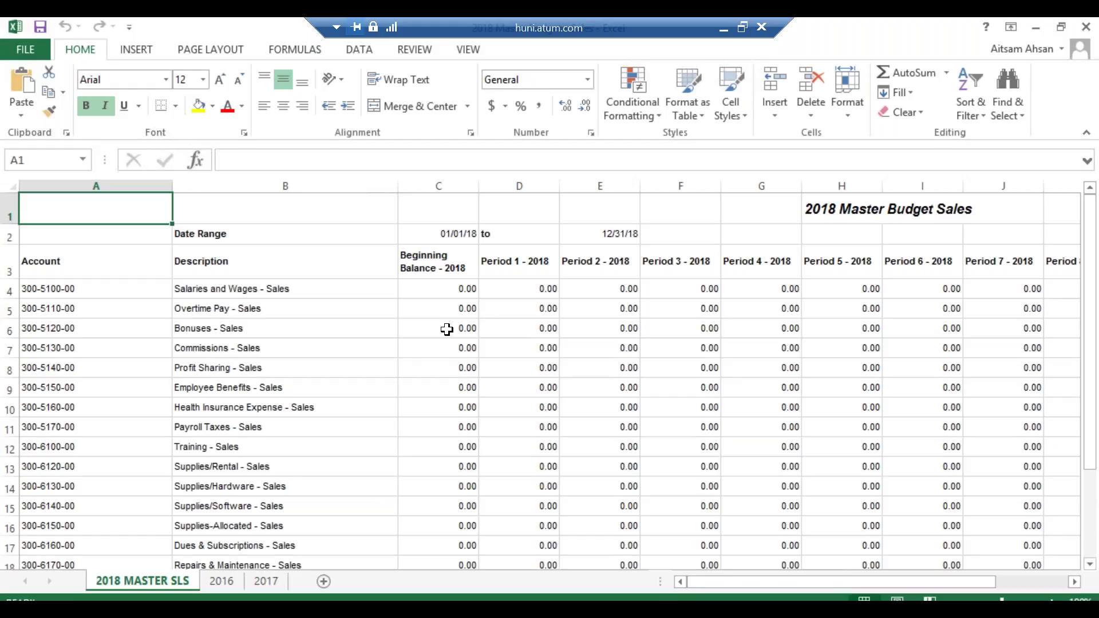
Examine the Commissions - Sales actuals on the 2016 and 2017 sheets.
{"action": "left_click", "coordinate": [502, 294]}
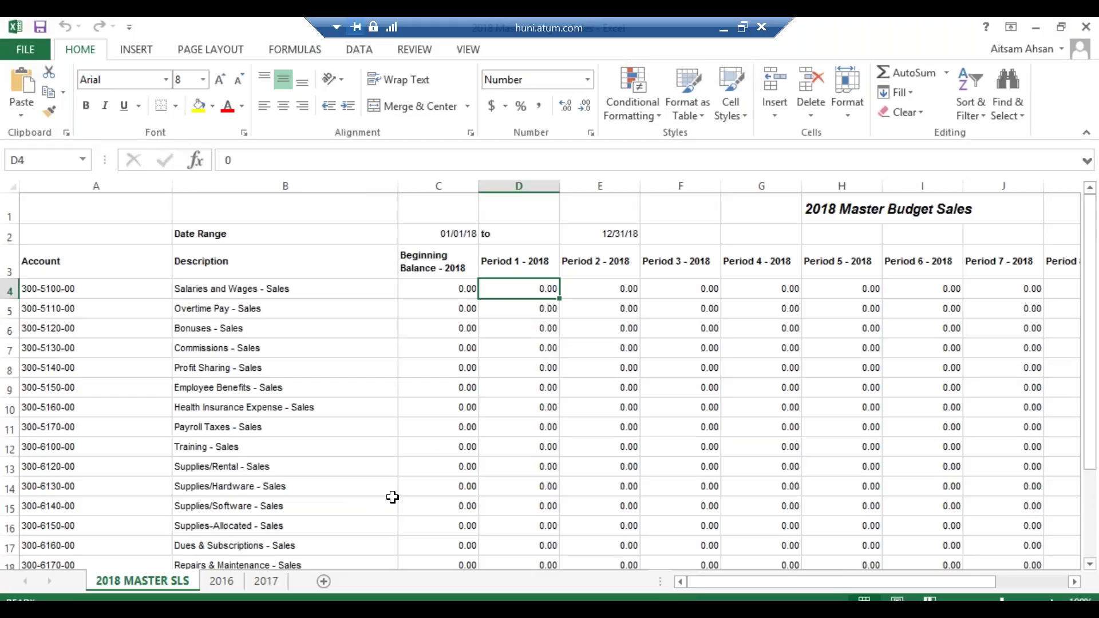
{"action": "left_click", "coordinate": [224, 584]}
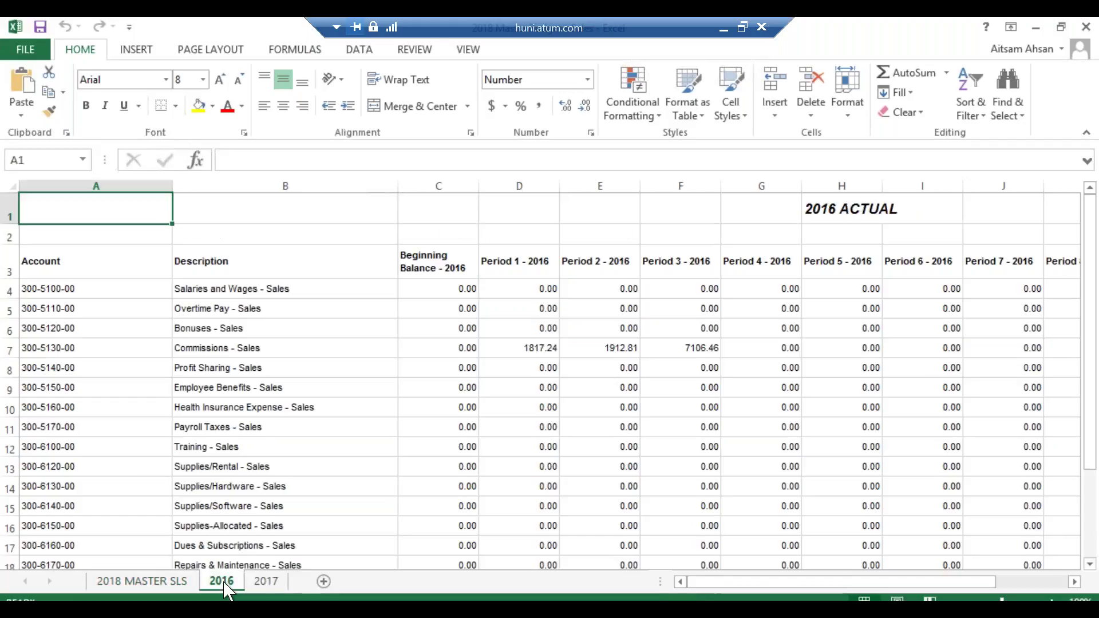
{"action": "left_click", "coordinate": [508, 336]}
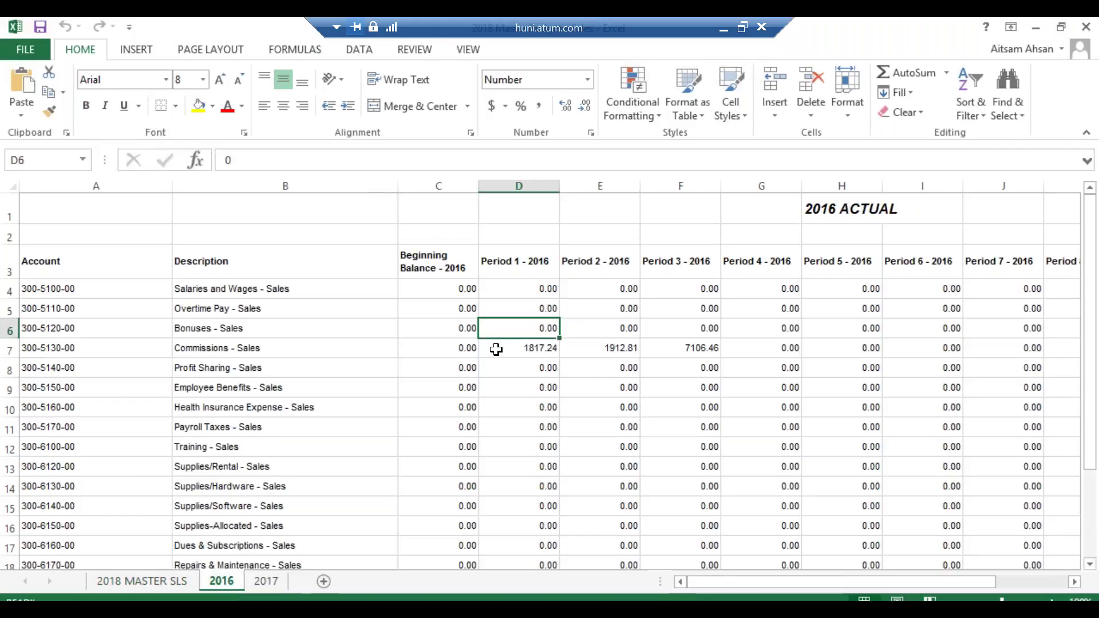
{"action": "left_click", "coordinate": [500, 349]}
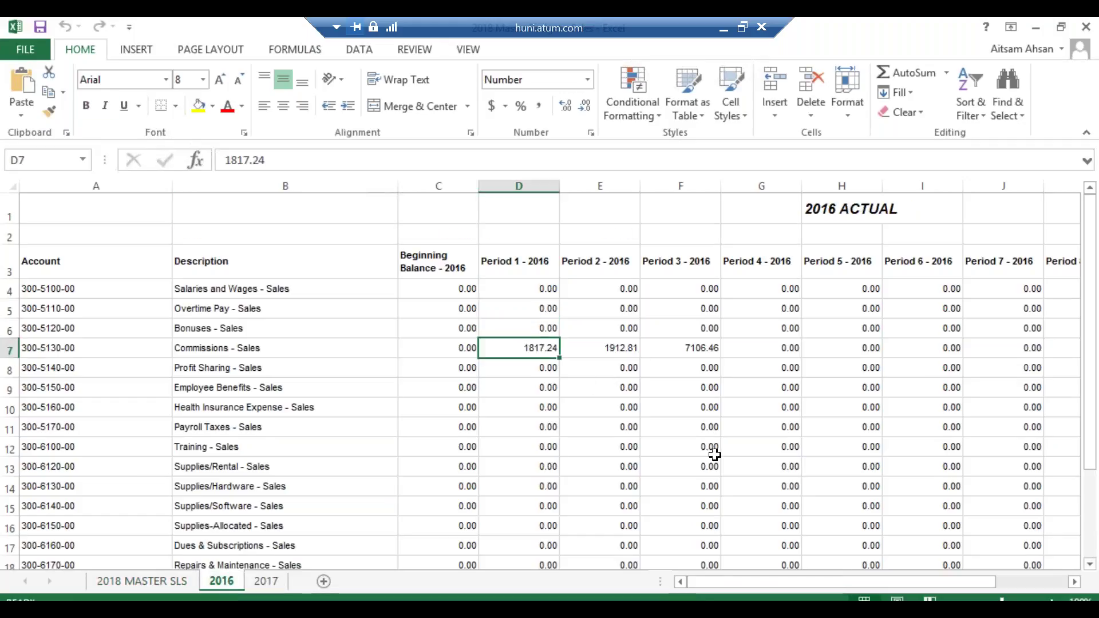
{"action": "left_click", "coordinate": [264, 583]}
{"action": "left_click", "coordinate": [548, 343]}
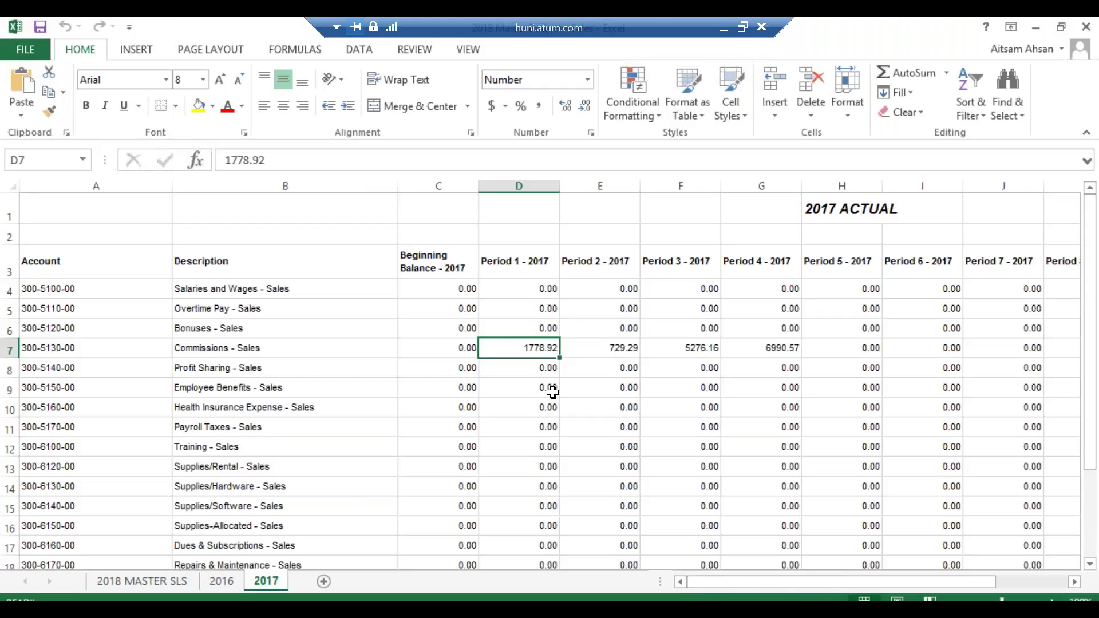
On the 2018 MASTER SLS sheet, enter Salaries and Wages - Sales amounts 6000, 8000 and 900 for Periods 1, 2 and 3.
{"action": "left_click", "coordinate": [143, 582]}
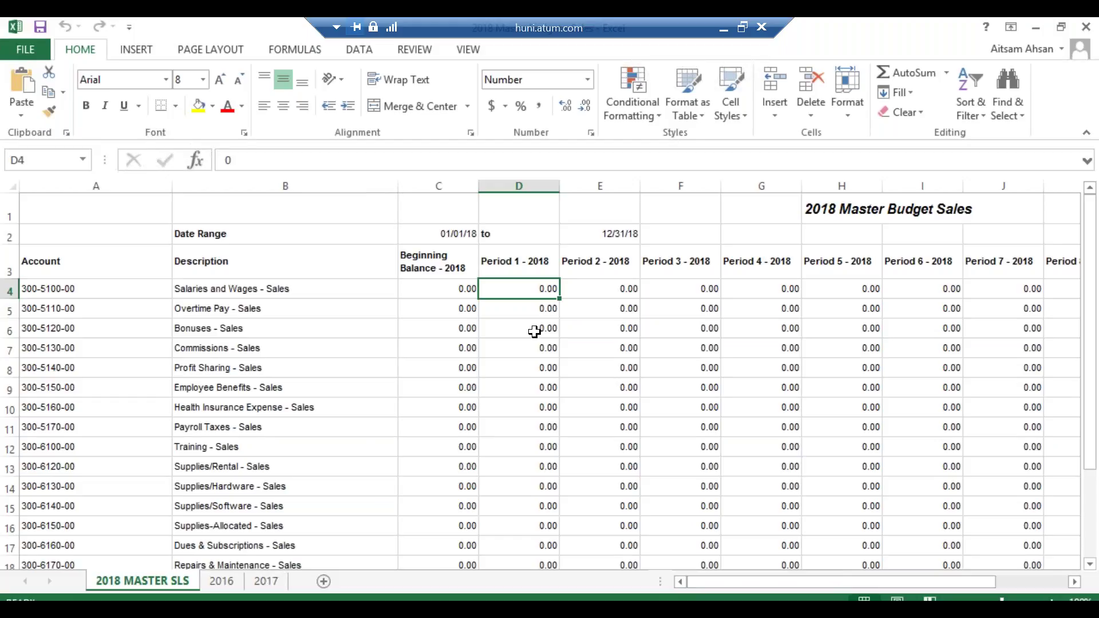
{"action": "type", "text": "6000"}
{"action": "key", "text": "Tab"}
{"action": "type", "text": "8000"}
{"action": "key", "text": "Tab"}
{"action": "type", "text": "900"}
{"action": "key", "text": "Tab"}
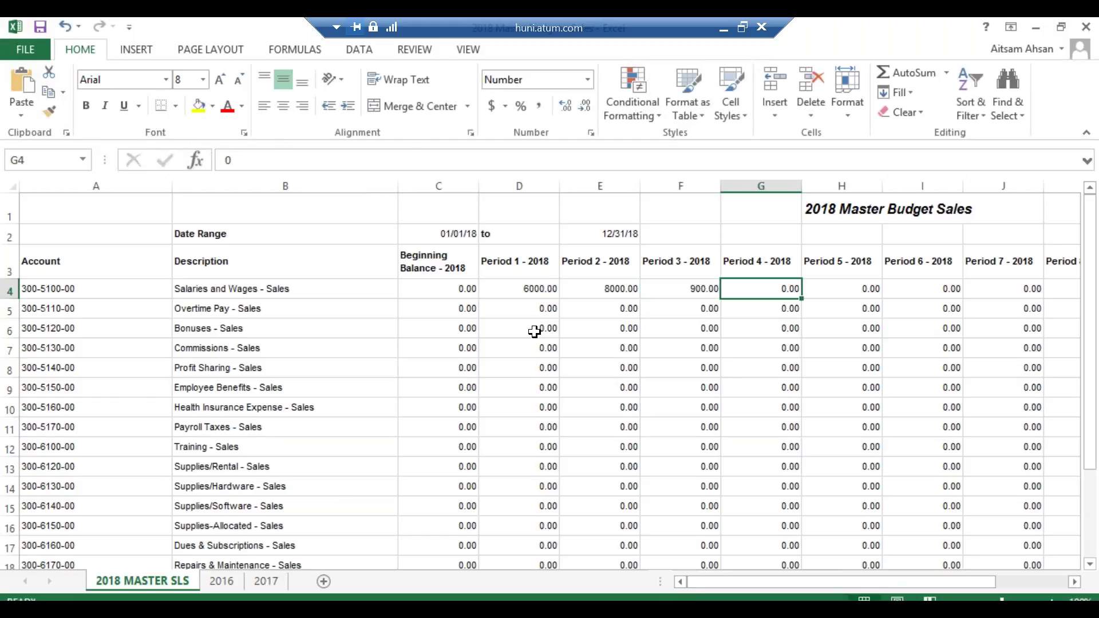
Check the Total column formula at the end of the Salaries and Wages - Sales row and return to the first columns.
{"action": "key", "text": "Tab"}
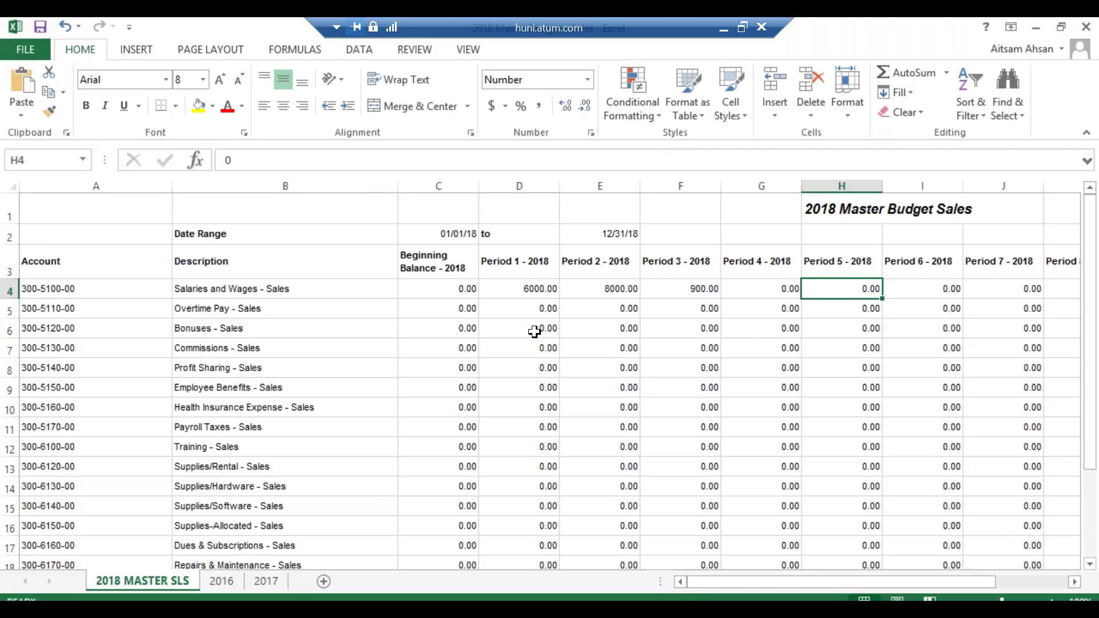
{"action": "key", "text": "ctrl+Right"}
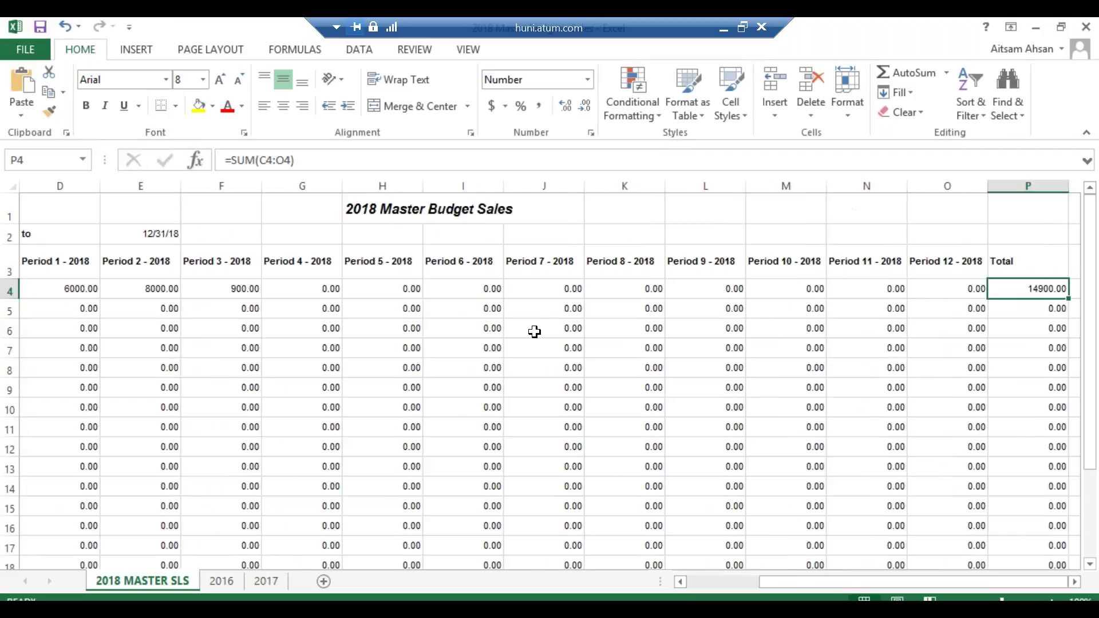
{"action": "key", "text": "ctrl+Left"}
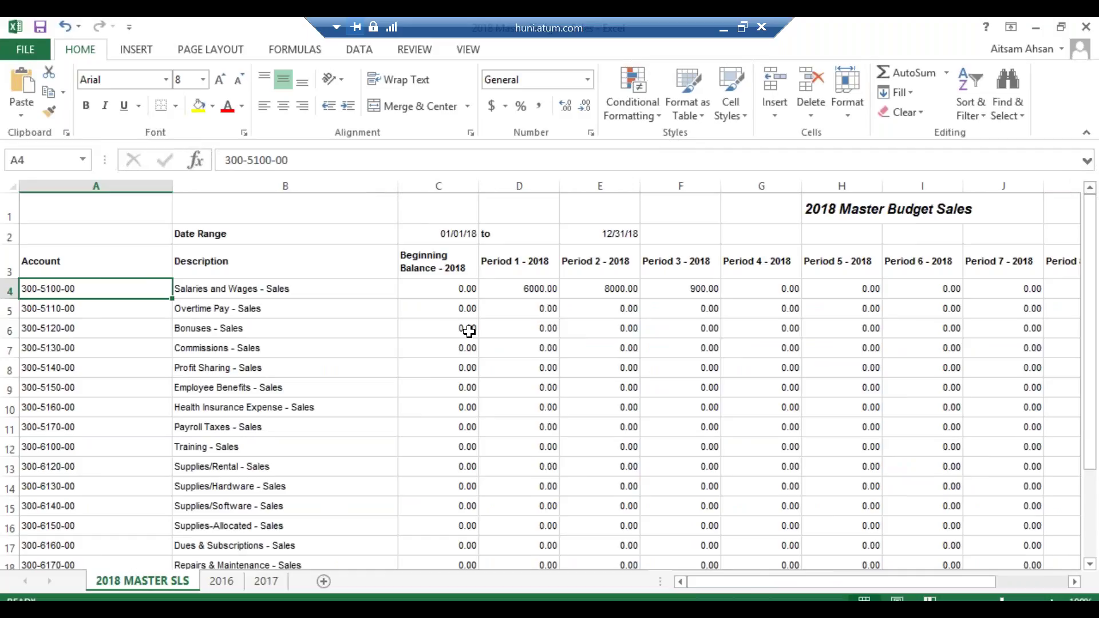
{"action": "left_click", "coordinate": [447, 270]}
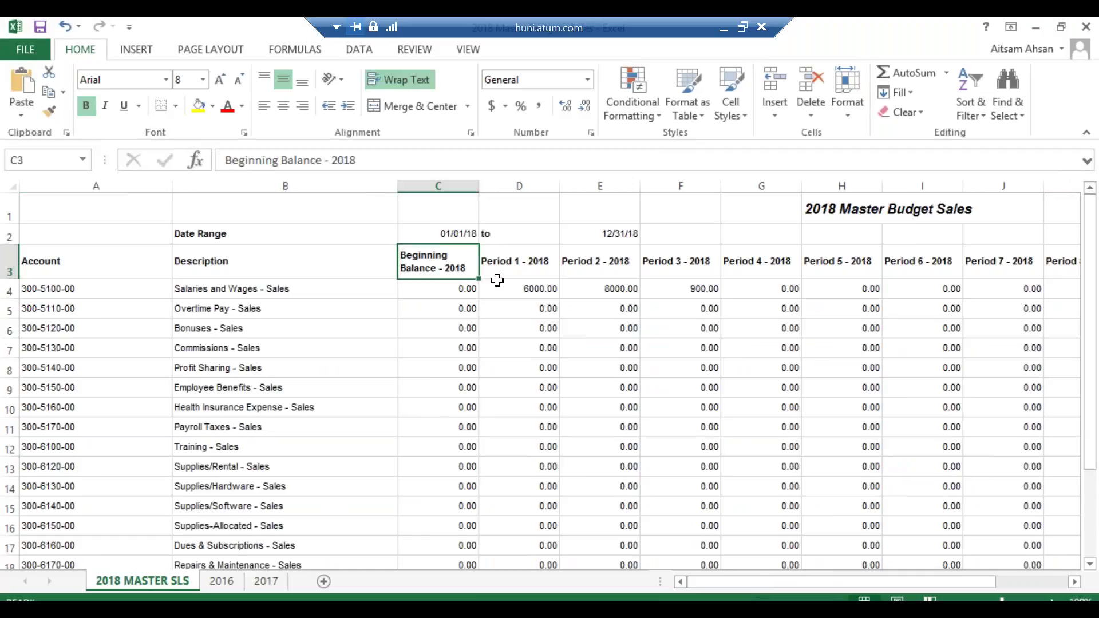
Close the sales workbook and start the import from Excel for the 2018 MASTER SLS budget.
{"action": "left_click", "coordinate": [1086, 26]}
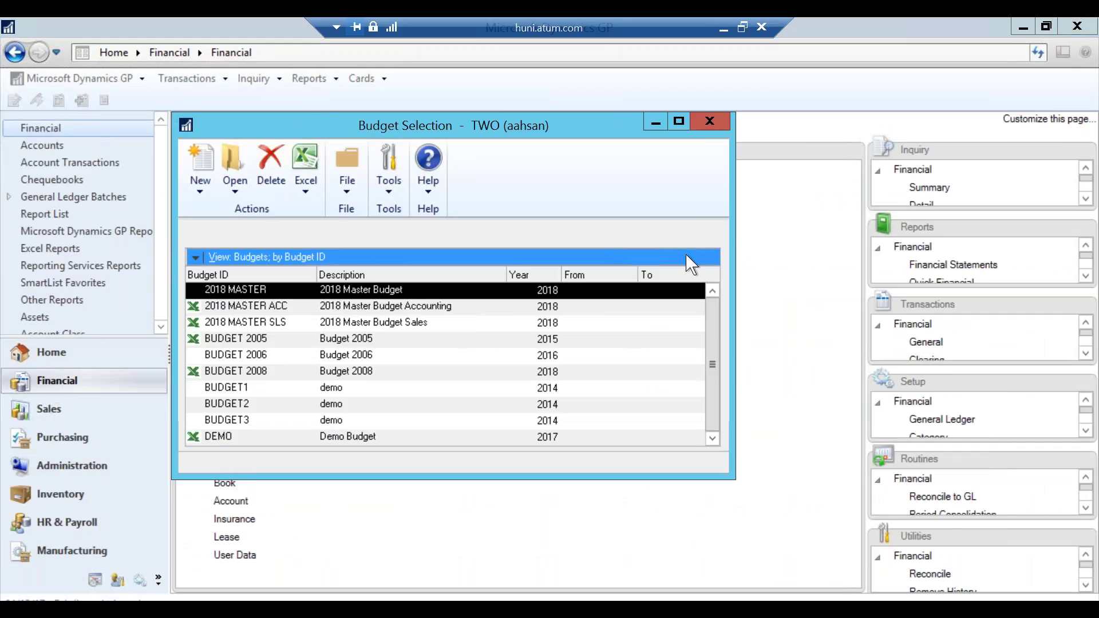
{"action": "left_click", "coordinate": [416, 323]}
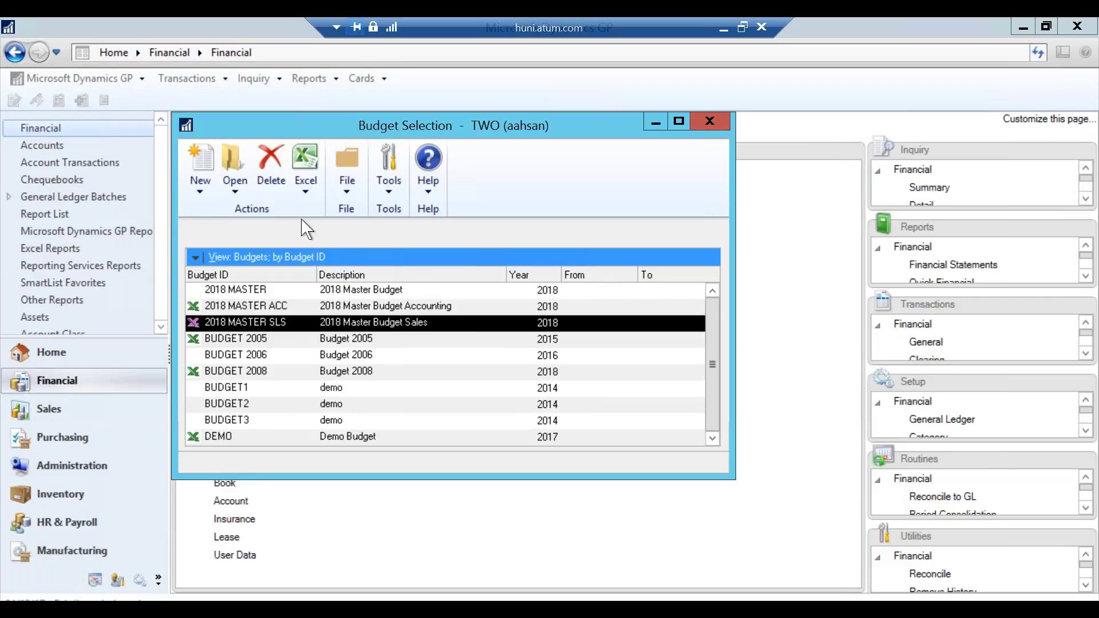
{"action": "left_click", "coordinate": [313, 196]}
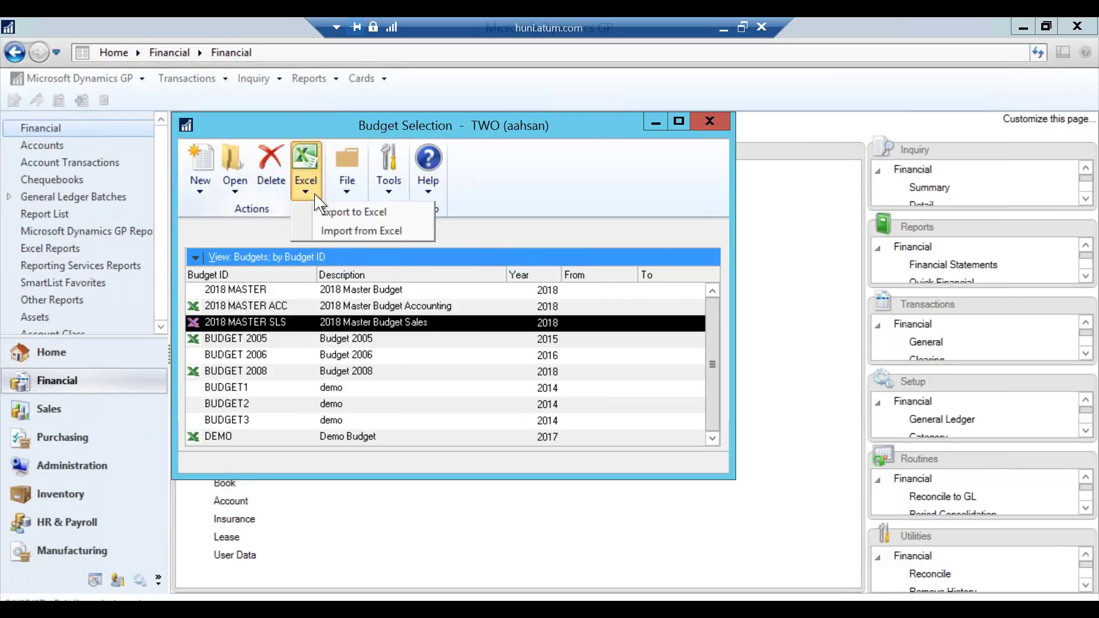
{"action": "left_click", "coordinate": [335, 229]}
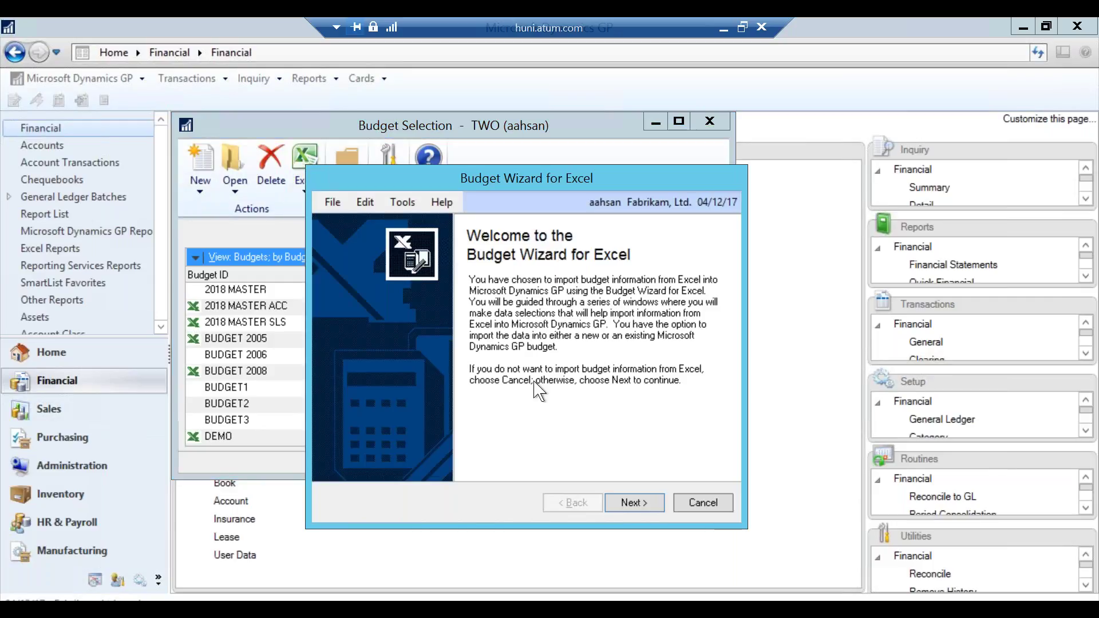
In the import wizard, choose the existing budget 2018 MASTER SLS as the import target and continue to file selection.
{"action": "left_click", "coordinate": [630, 502]}
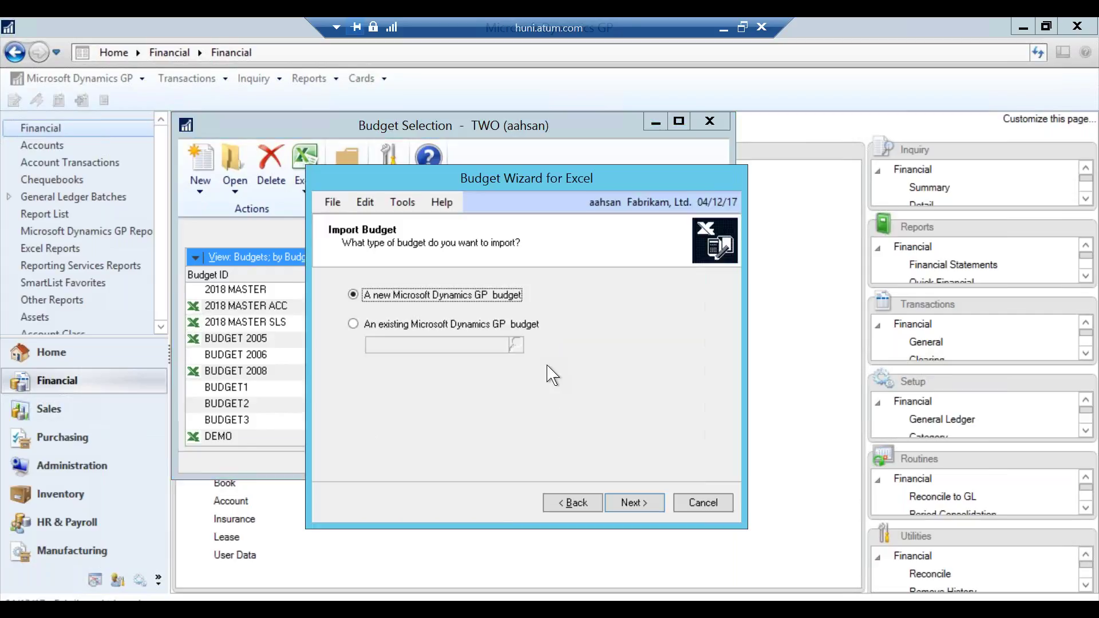
{"action": "left_click", "coordinate": [464, 325]}
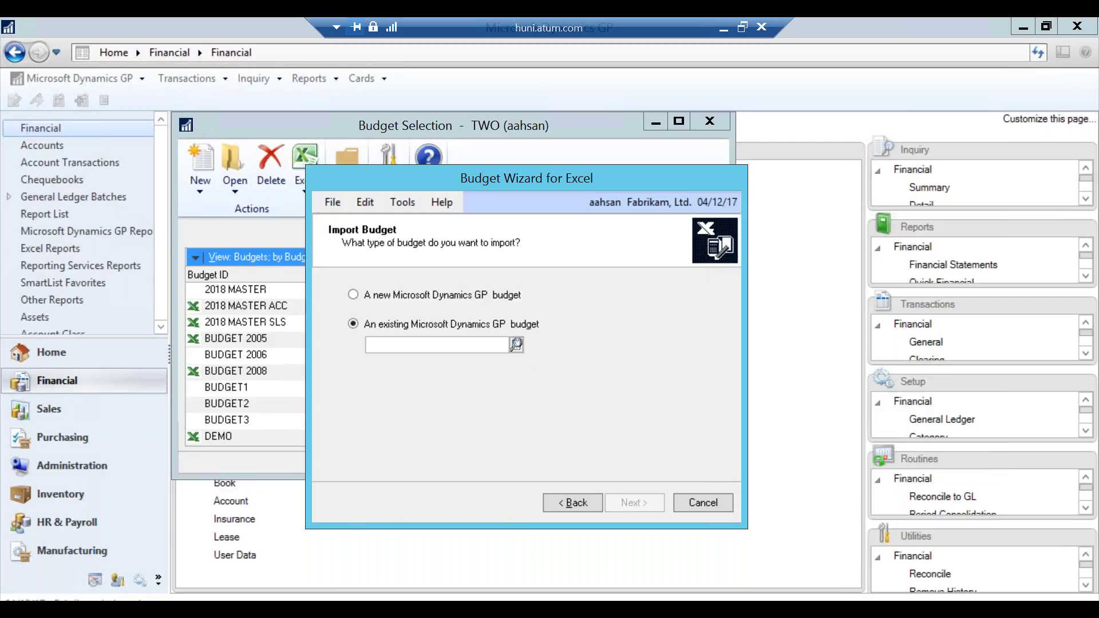
{"action": "left_click", "coordinate": [517, 344]}
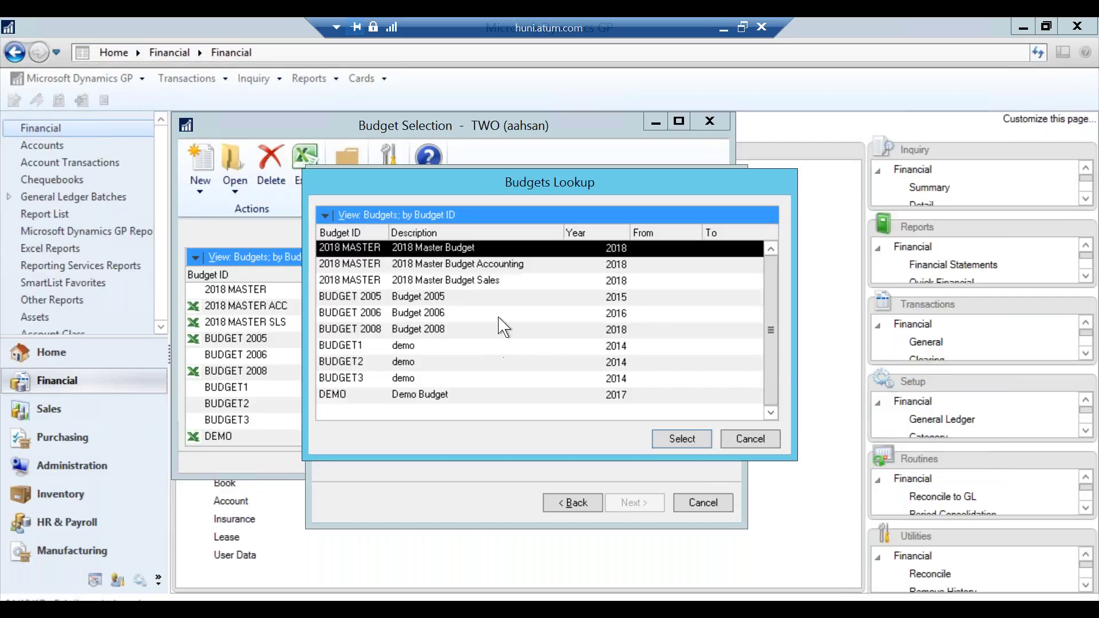
{"action": "double_click", "coordinate": [490, 280]}
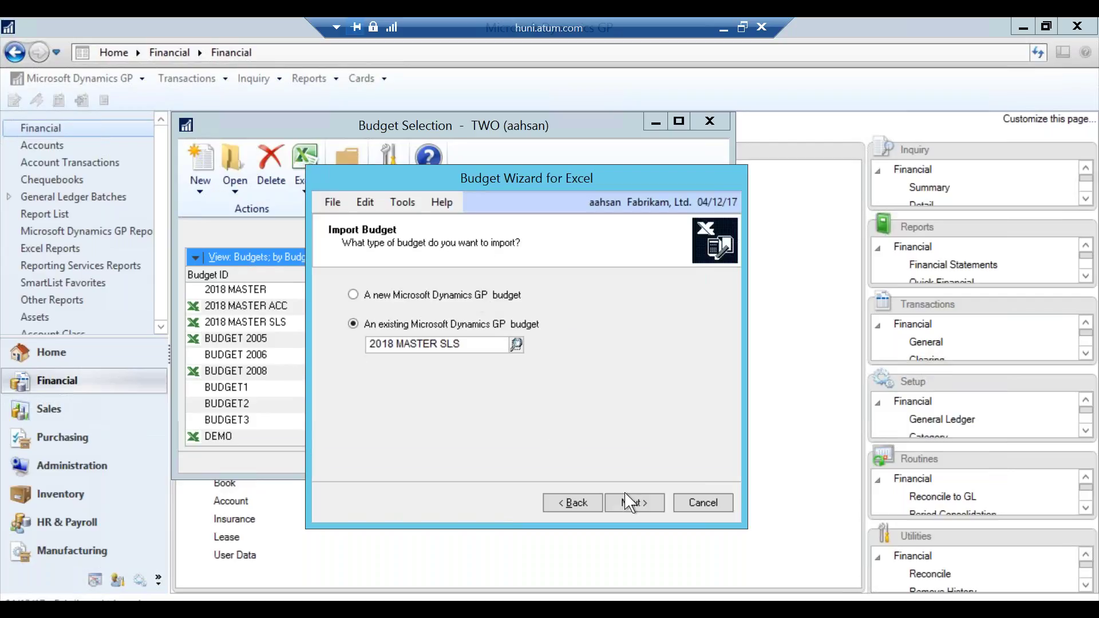
{"action": "left_click", "coordinate": [629, 504]}
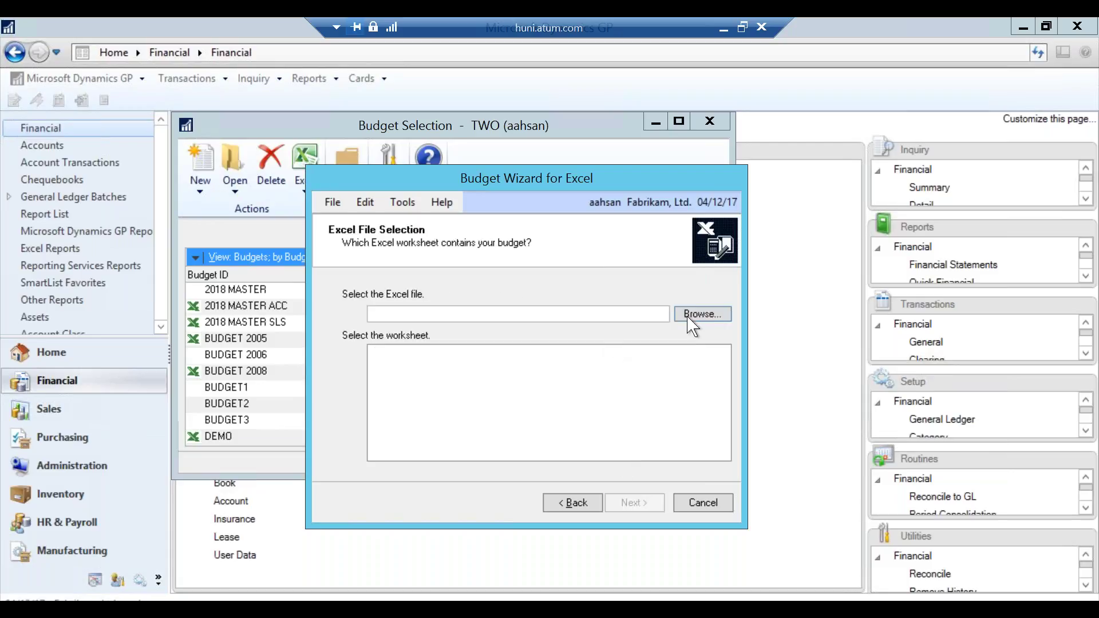
Select the desktop workbook 2018 Master Budget - Sales as the Excel file to import.
{"action": "left_click", "coordinate": [700, 315]}
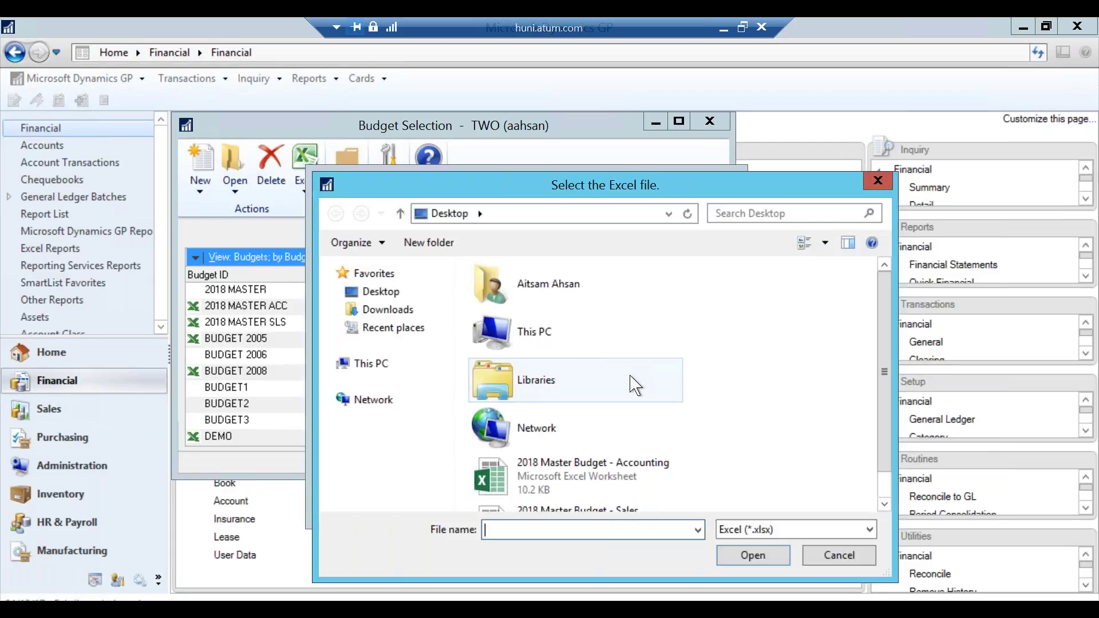
{"action": "left_click", "coordinate": [598, 475]}
{"action": "scroll", "coordinate": [596, 480], "scroll_direction": "down", "scroll_amount": 1}
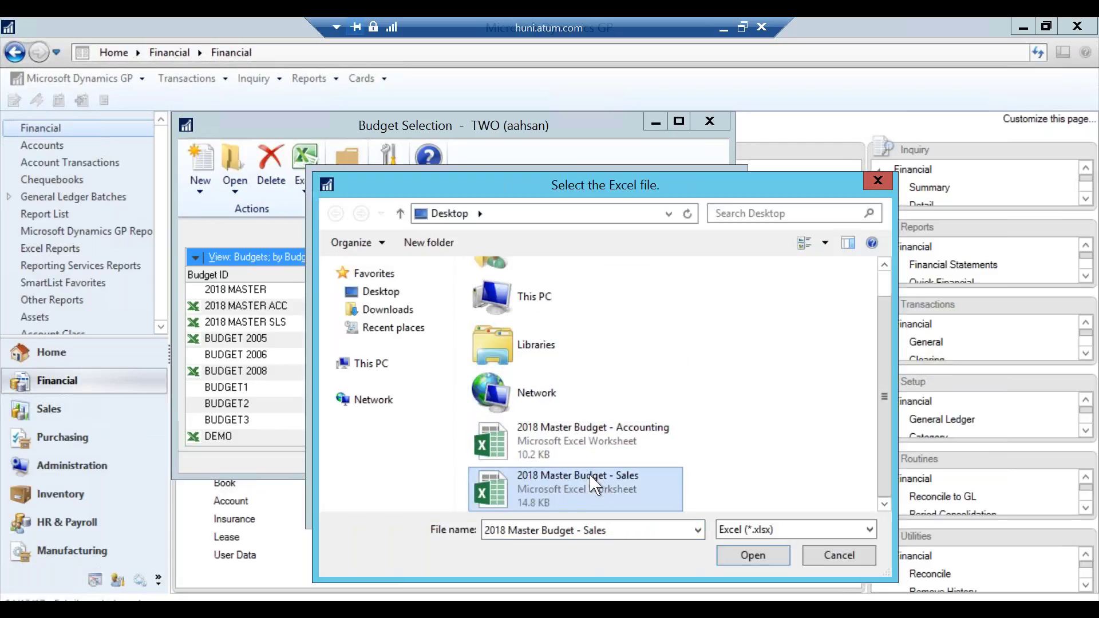
{"action": "double_click", "coordinate": [595, 484]}
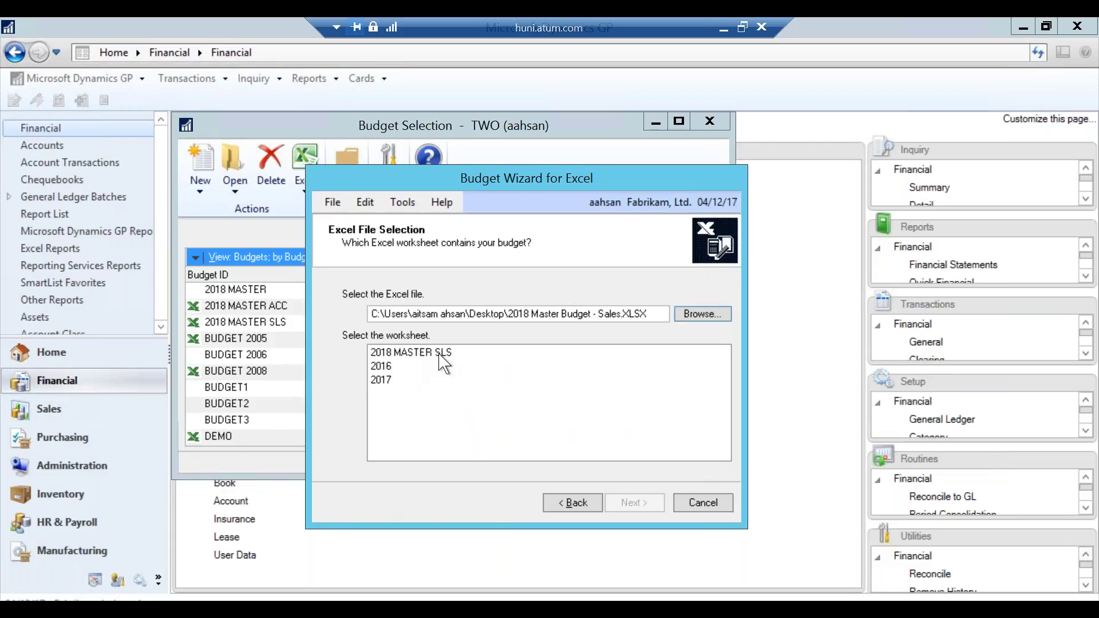
Choose the 2018 MASTER SLS worksheet as the source and finish importing the sales budget.
{"action": "left_click", "coordinate": [439, 354]}
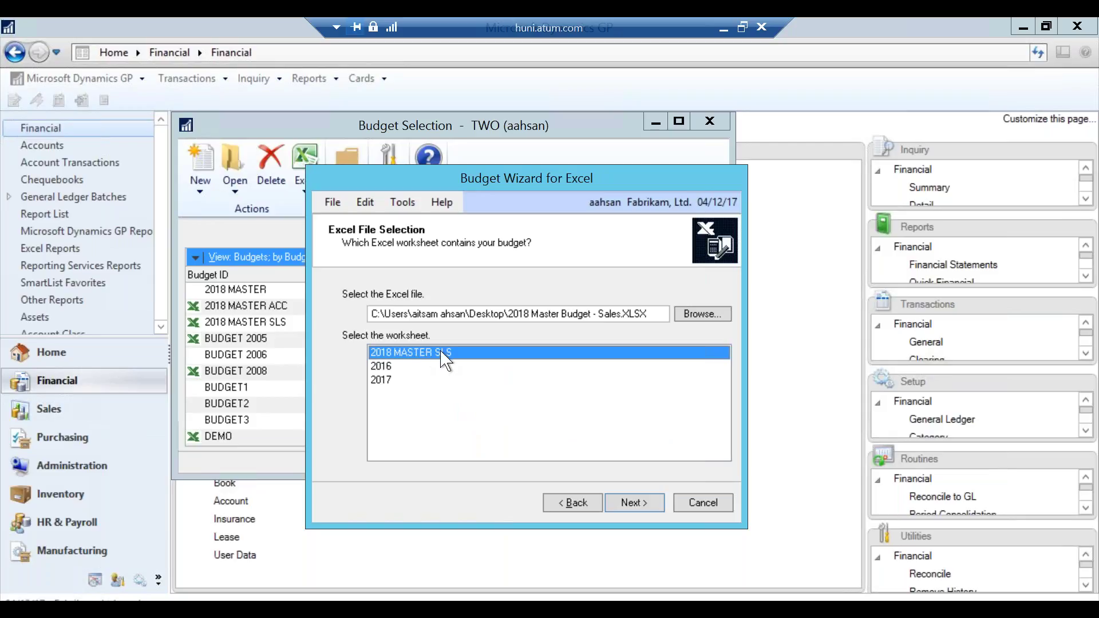
{"action": "left_click", "coordinate": [402, 367]}
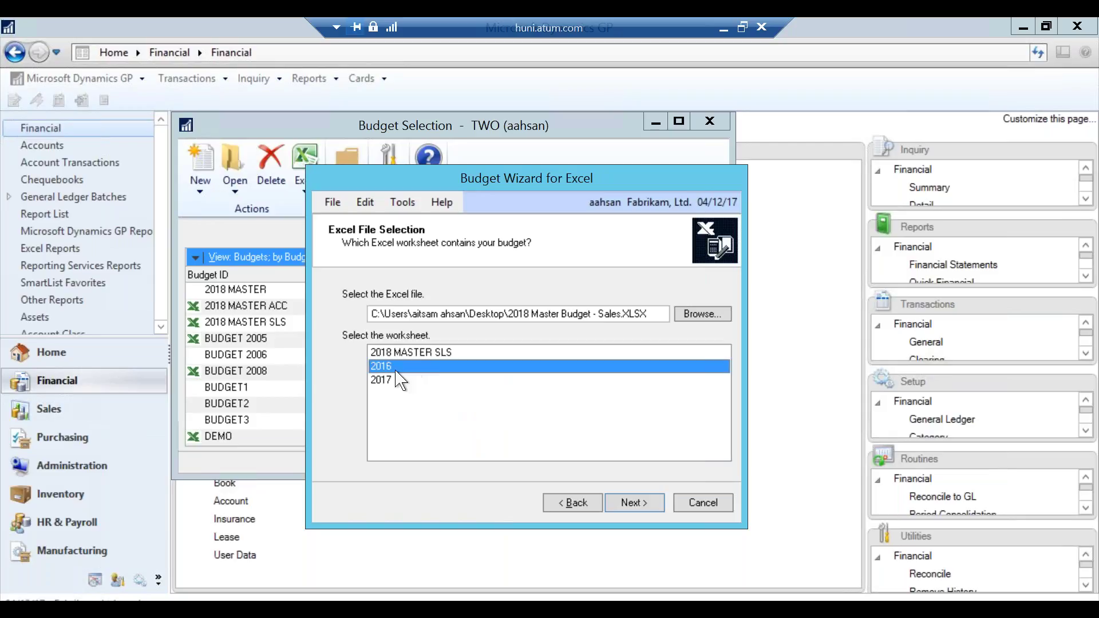
{"action": "left_click", "coordinate": [404, 379]}
{"action": "left_click", "coordinate": [403, 367]}
{"action": "left_click", "coordinate": [429, 354]}
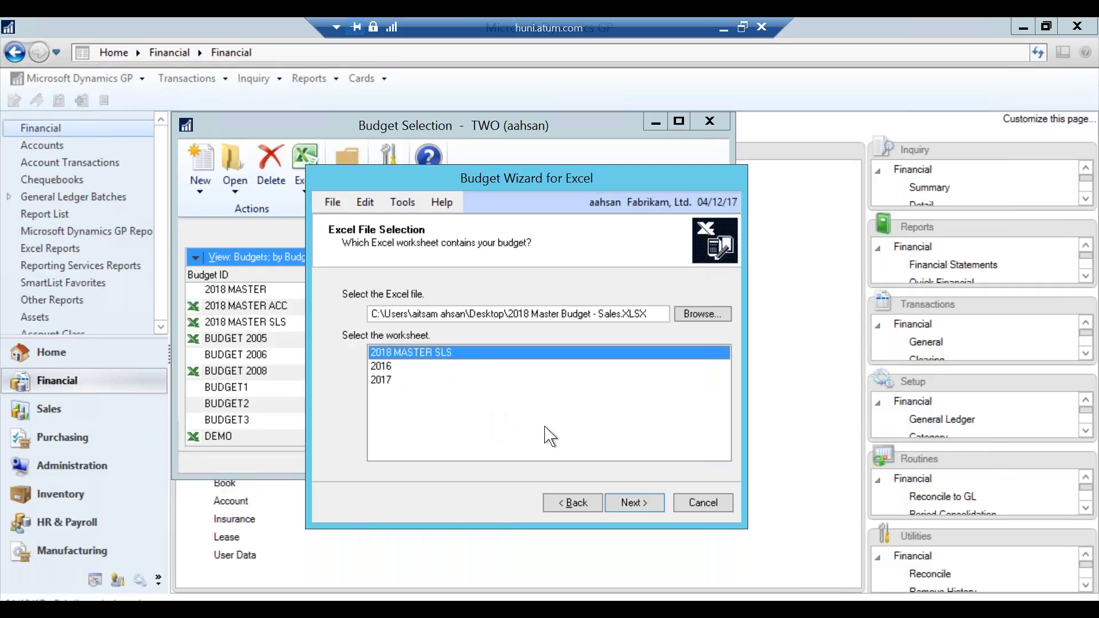
{"action": "left_click", "coordinate": [629, 504]}
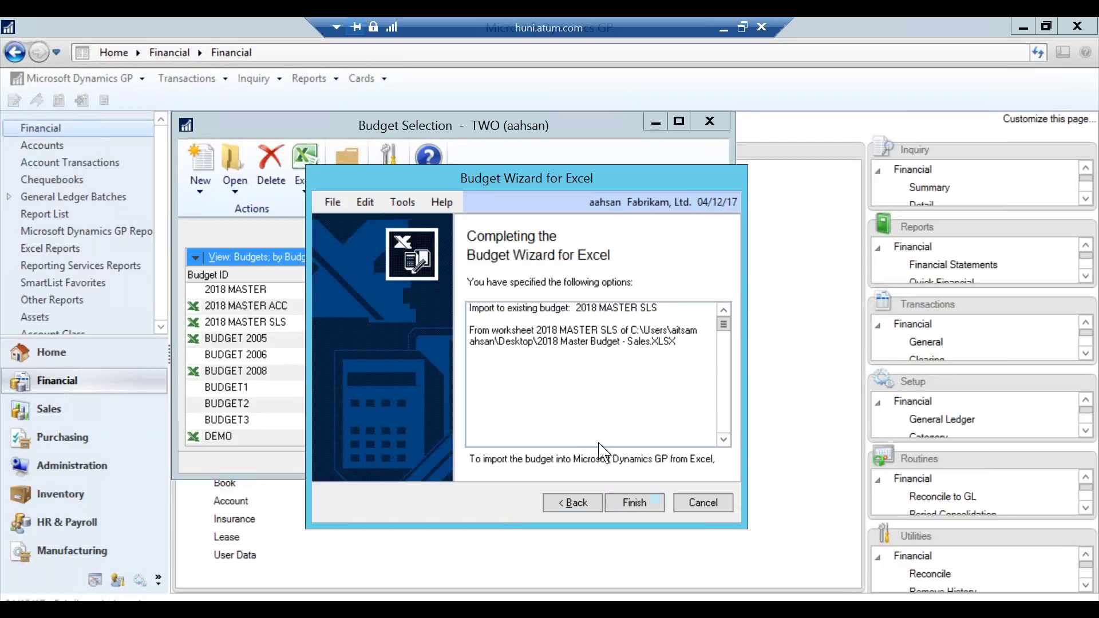
{"action": "left_click", "coordinate": [633, 503]}
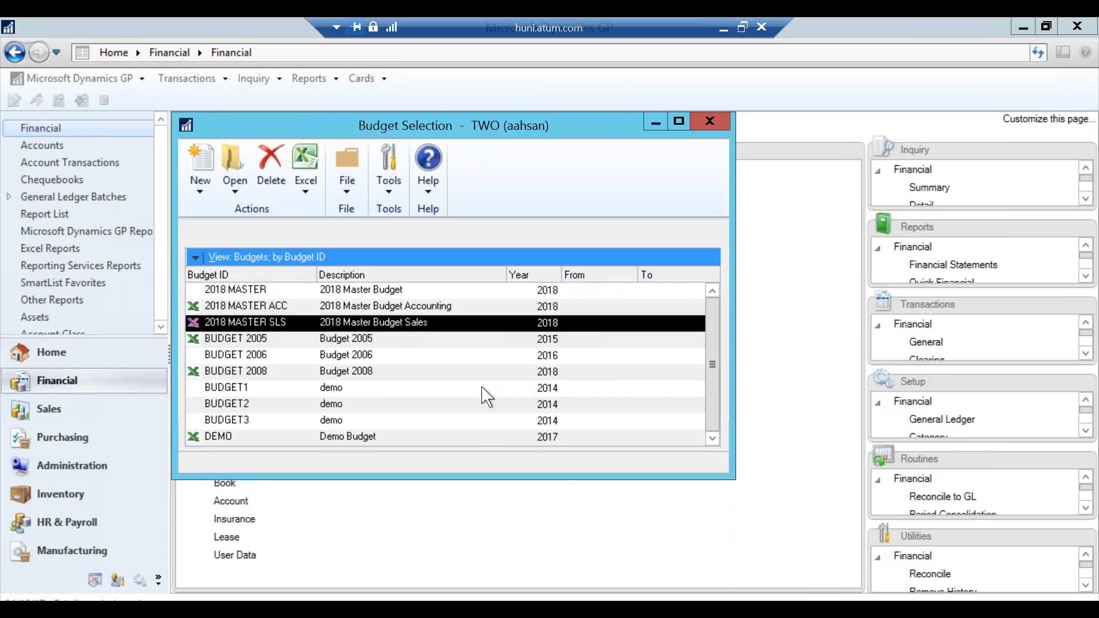
Start an import from Excel for the accounting budget, targeting the existing budget 2018 MASTER ACC.
{"action": "left_click", "coordinate": [442, 306]}
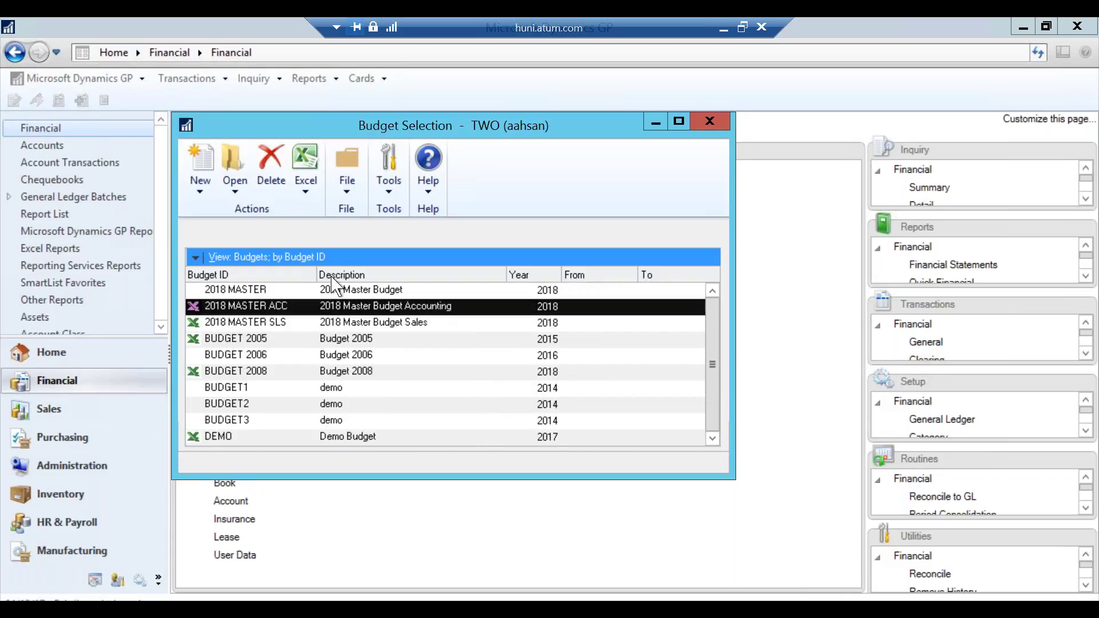
{"action": "left_click", "coordinate": [313, 194]}
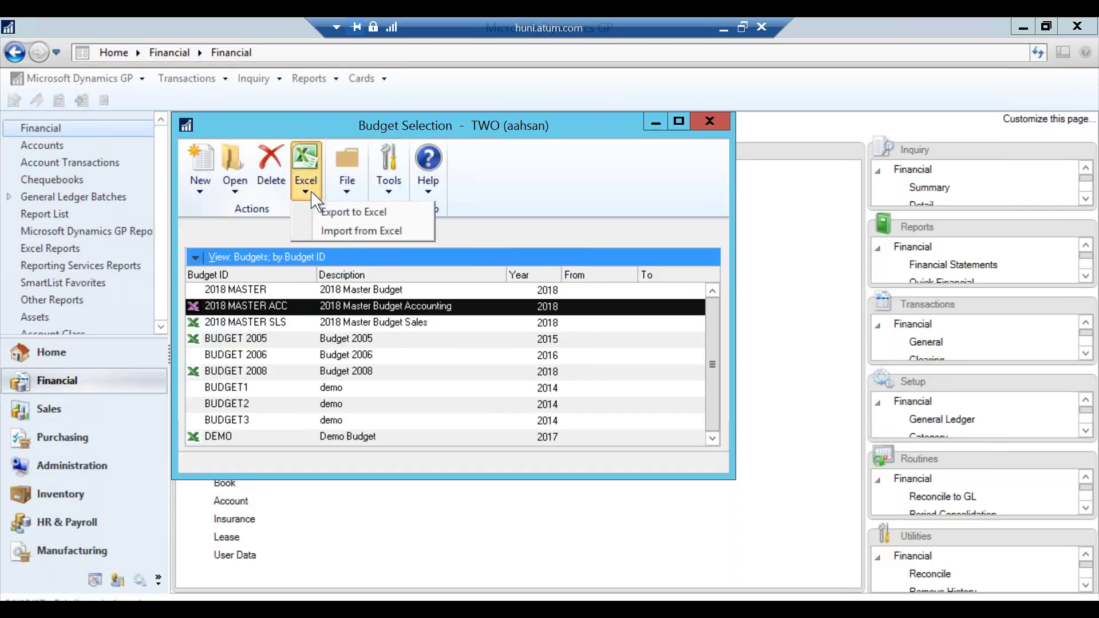
{"action": "left_click", "coordinate": [345, 232]}
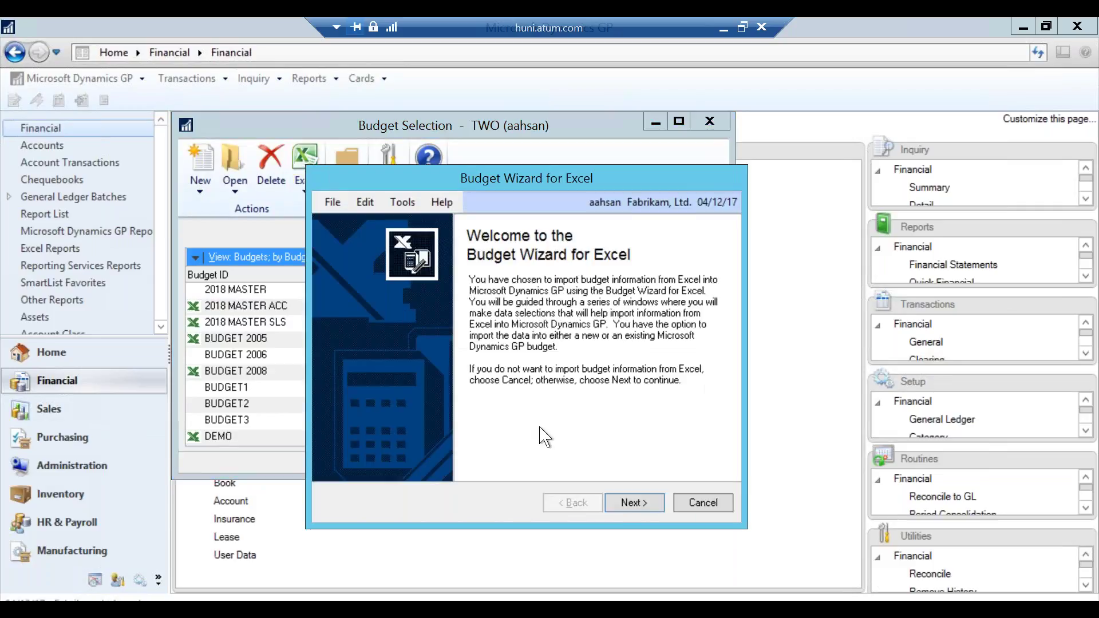
{"action": "left_click", "coordinate": [632, 502]}
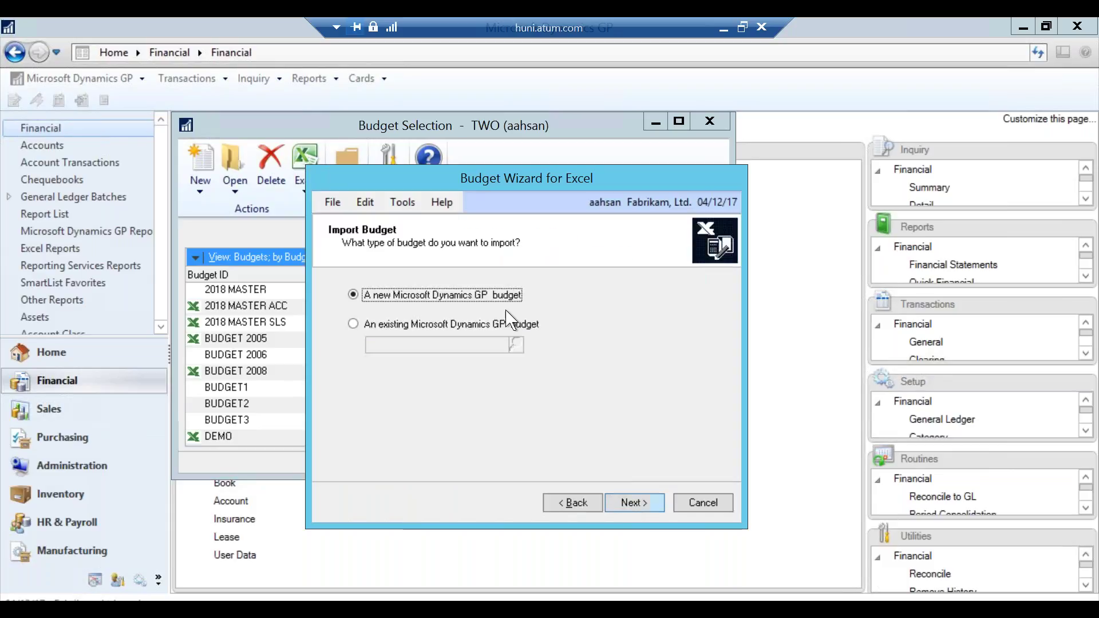
{"action": "left_click", "coordinate": [457, 329]}
{"action": "left_click", "coordinate": [517, 344]}
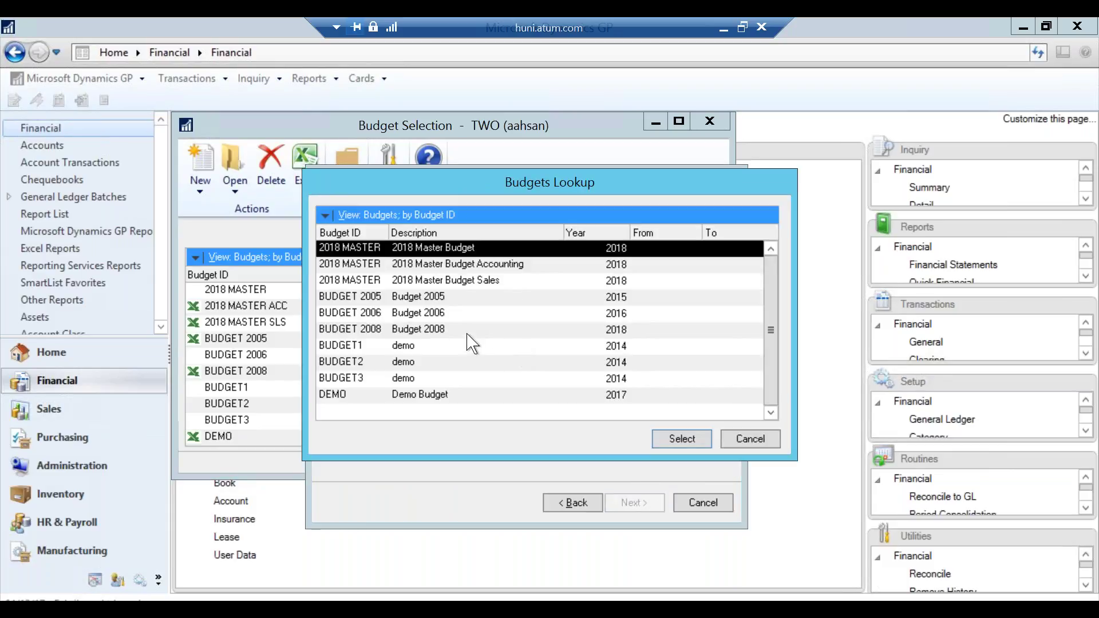
{"action": "left_click", "coordinate": [492, 267]}
{"action": "double_click", "coordinate": [492, 267]}
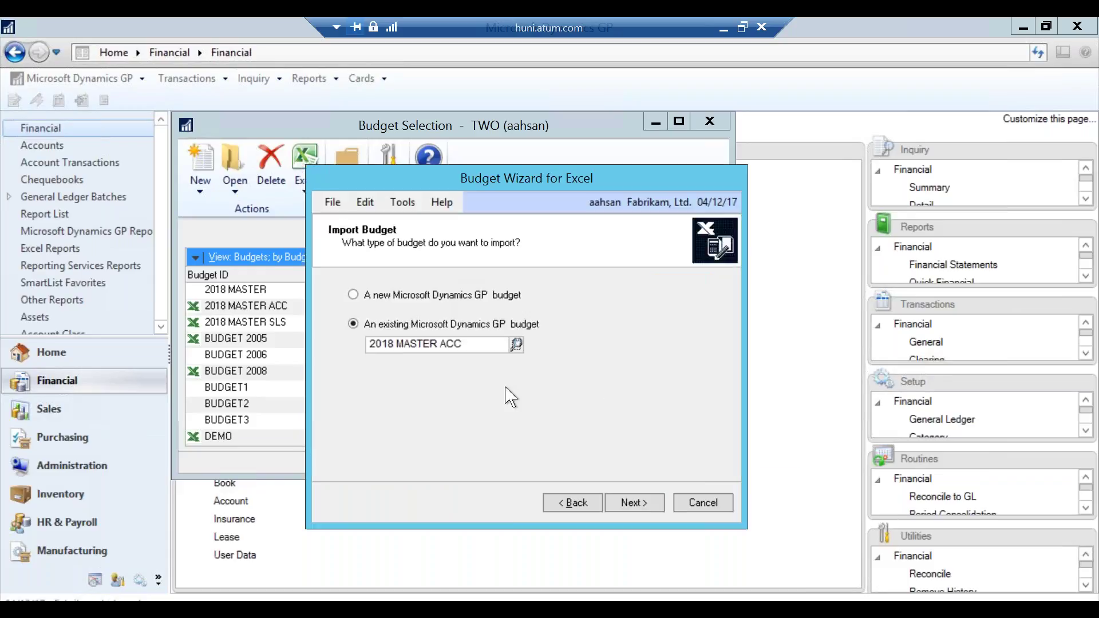
{"action": "left_click", "coordinate": [634, 503]}
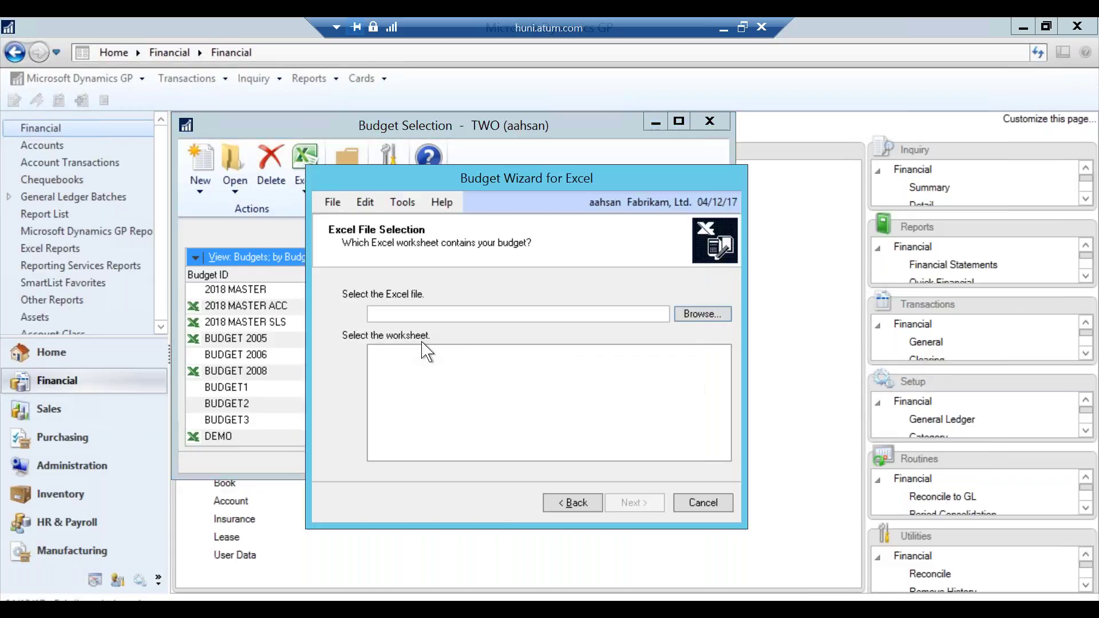
Import the 2018 MASTER ACC worksheet from the desktop workbook 2018 Master Budget - Accounting and finish the wizard.
{"action": "left_click", "coordinate": [709, 314]}
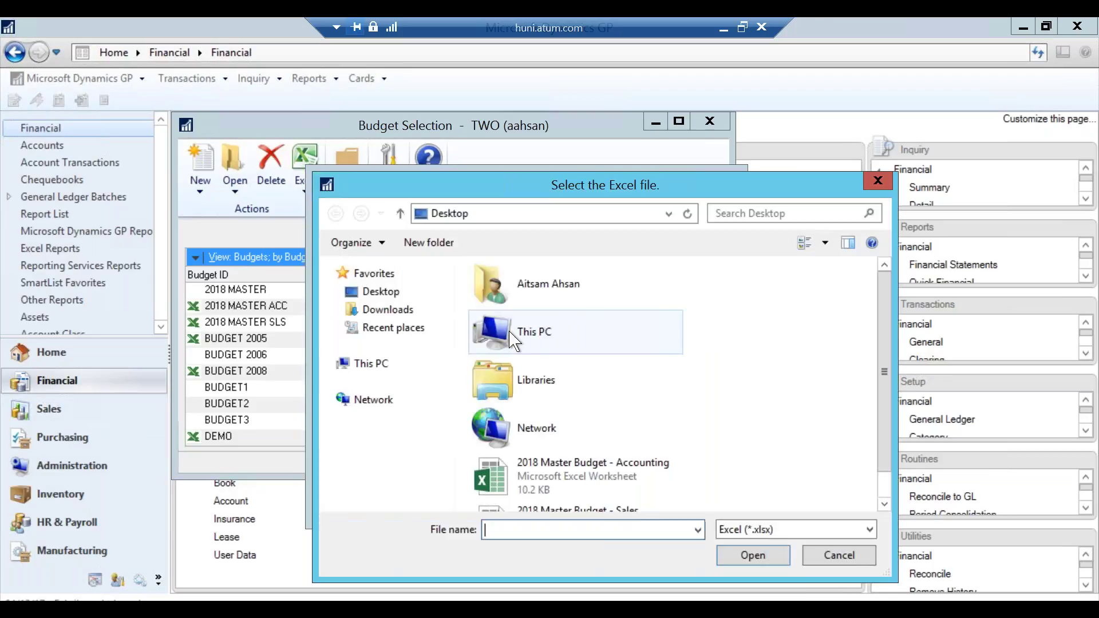
{"action": "double_click", "coordinate": [611, 493]}
{"action": "left_click", "coordinate": [452, 354]}
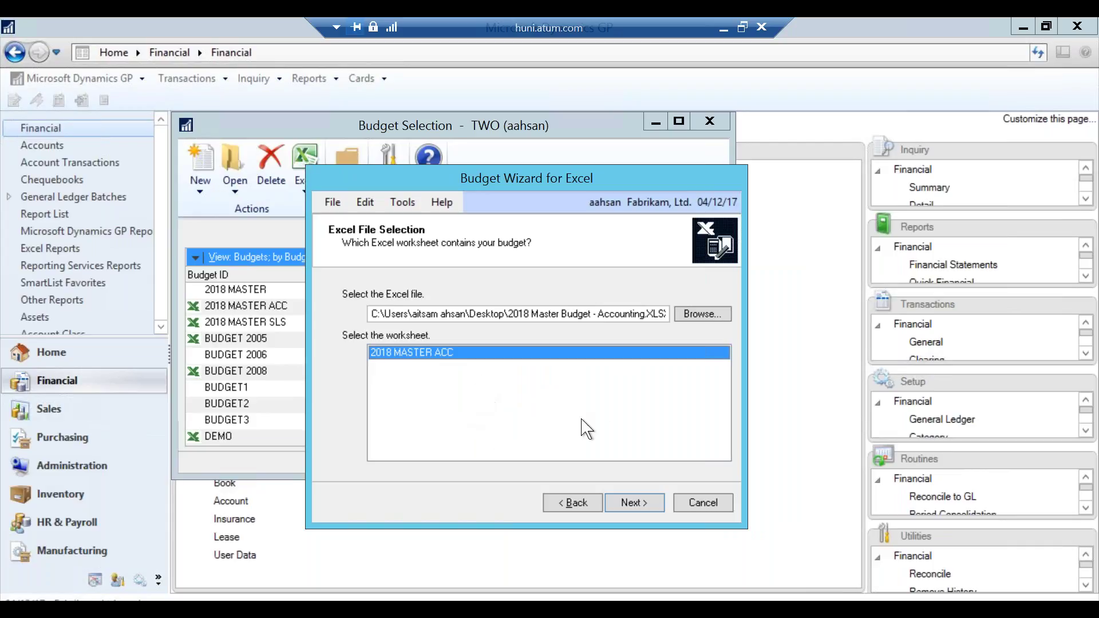
{"action": "left_click", "coordinate": [642, 512]}
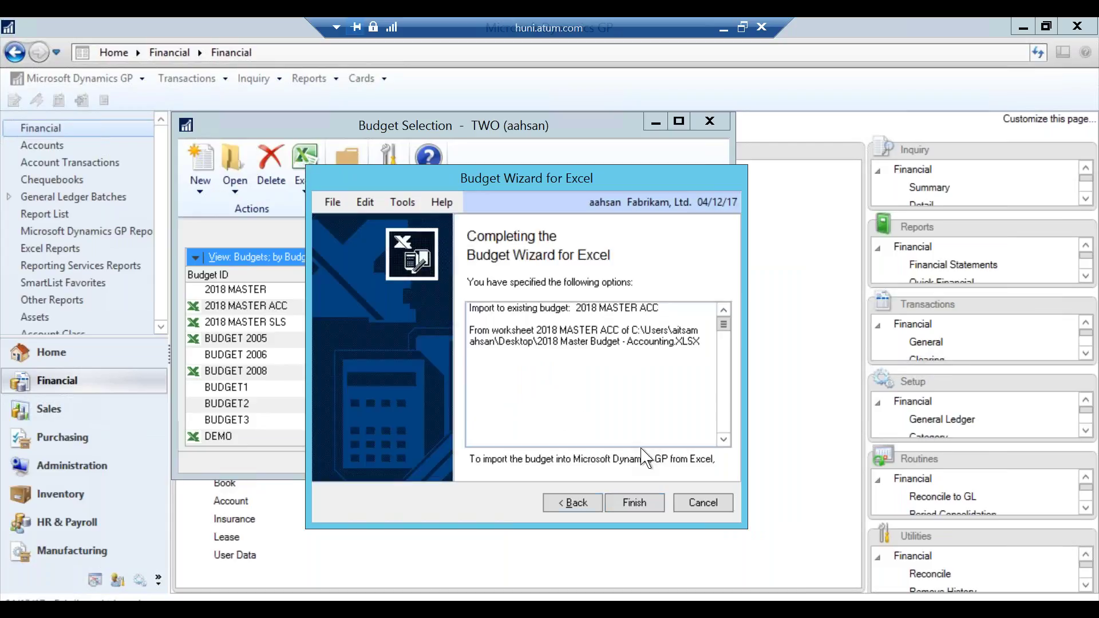
{"action": "left_click", "coordinate": [640, 508]}
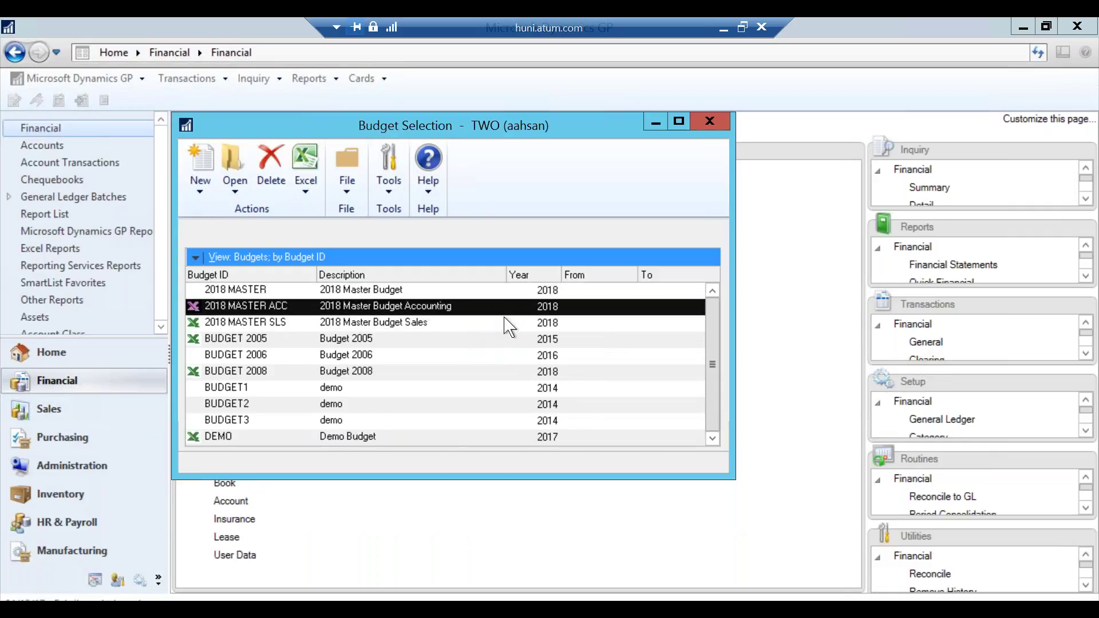
Close the budget list and open the account lookup from the financial account card.
{"action": "left_click", "coordinate": [710, 121]}
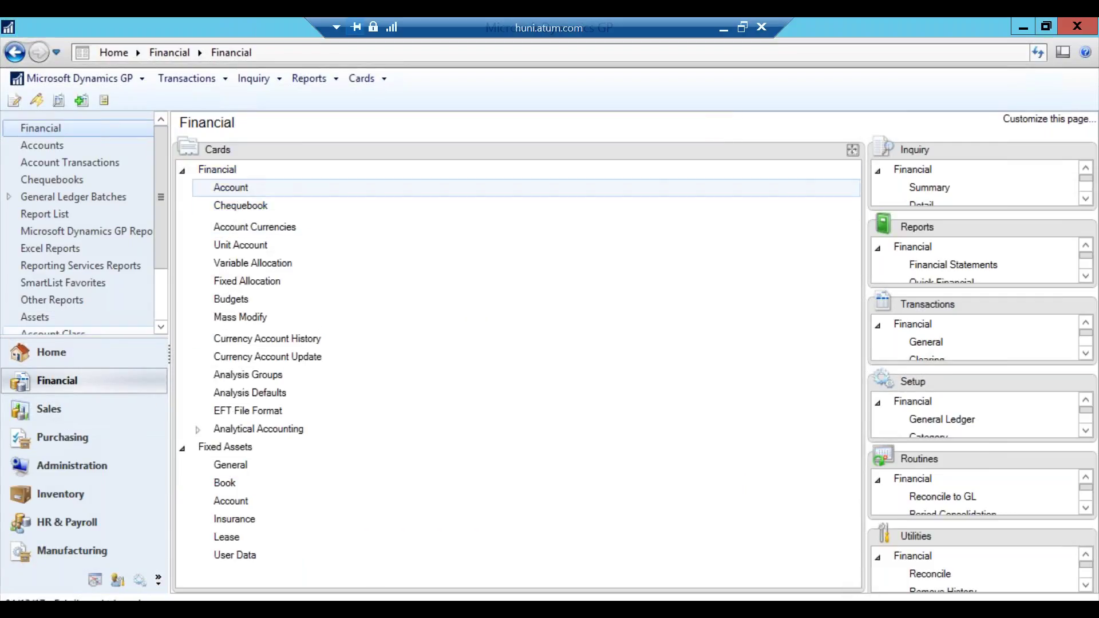
{"action": "left_click", "coordinate": [232, 188]}
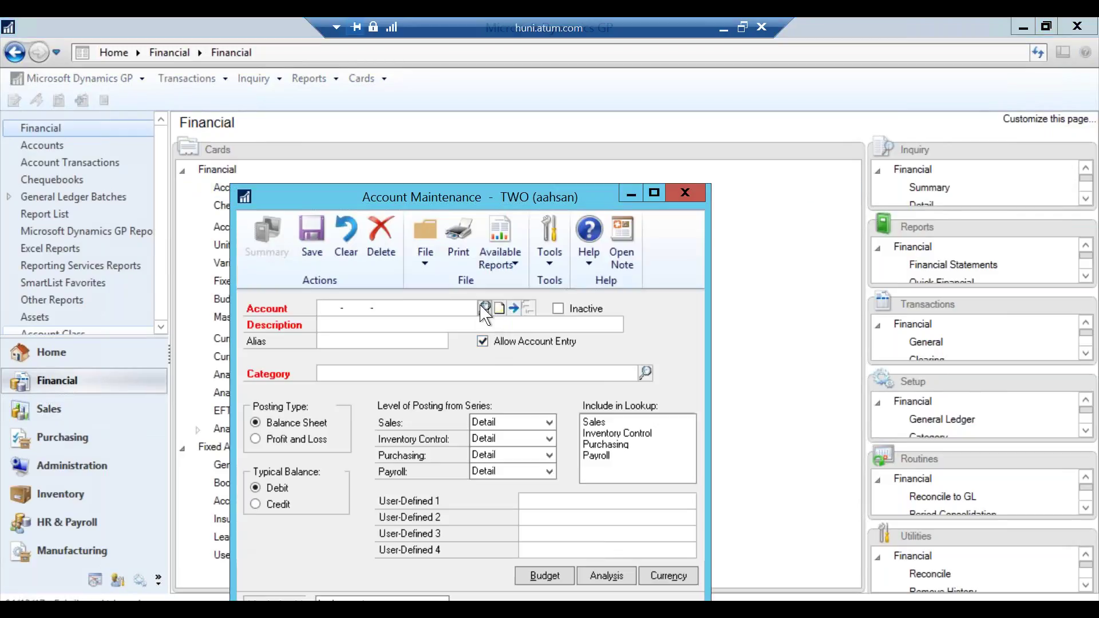
{"action": "left_click", "coordinate": [484, 308]}
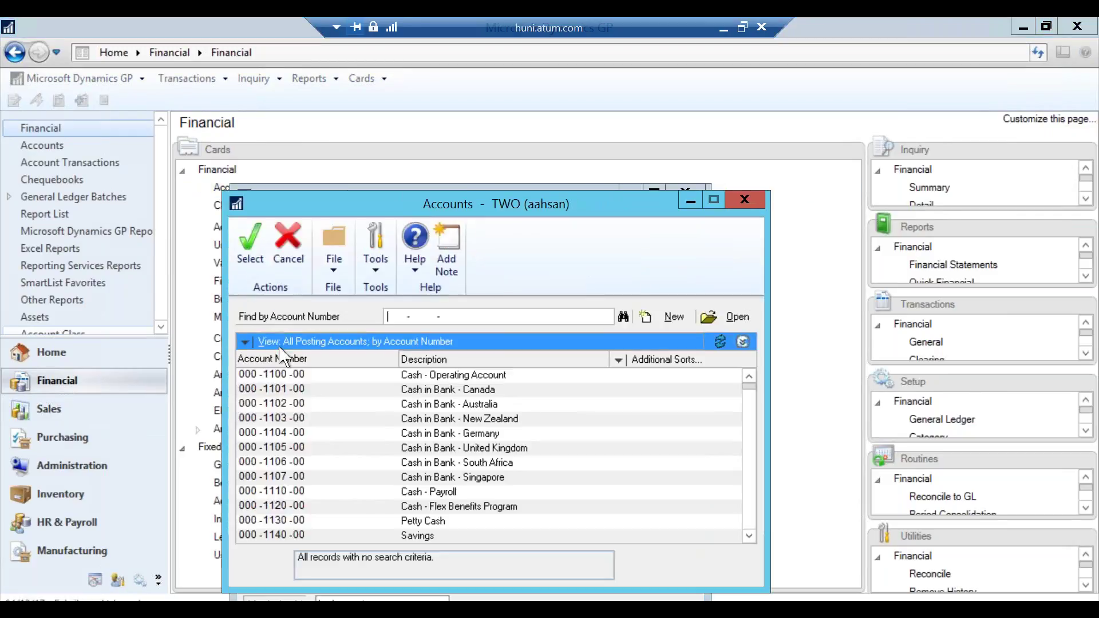
Apply a custom sort to the accounts lookup, ordering it by Segment1.
{"action": "left_click", "coordinate": [282, 343]}
{"action": "mouse_move", "coordinate": [326, 459]}
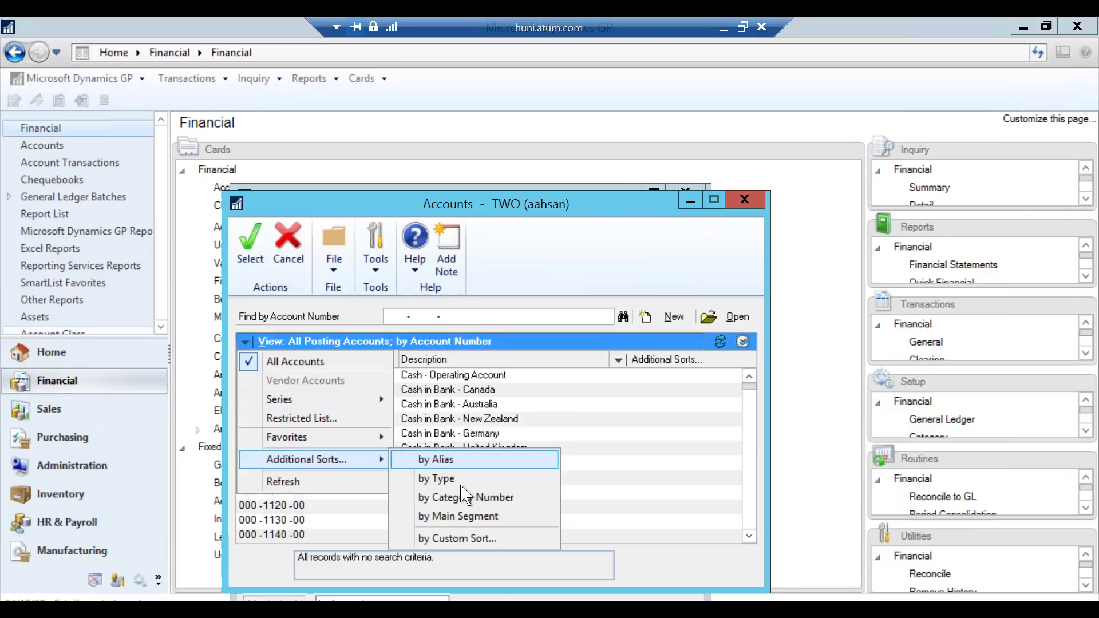
{"action": "left_click", "coordinate": [458, 539]}
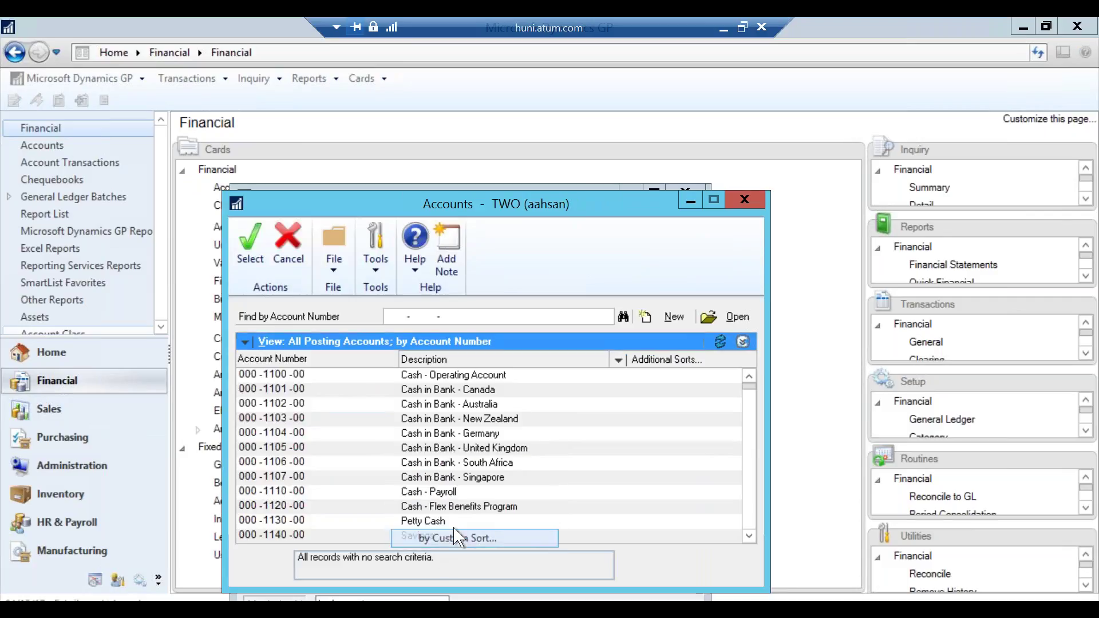
{"action": "left_click", "coordinate": [318, 325]}
{"action": "key", "text": "s"}
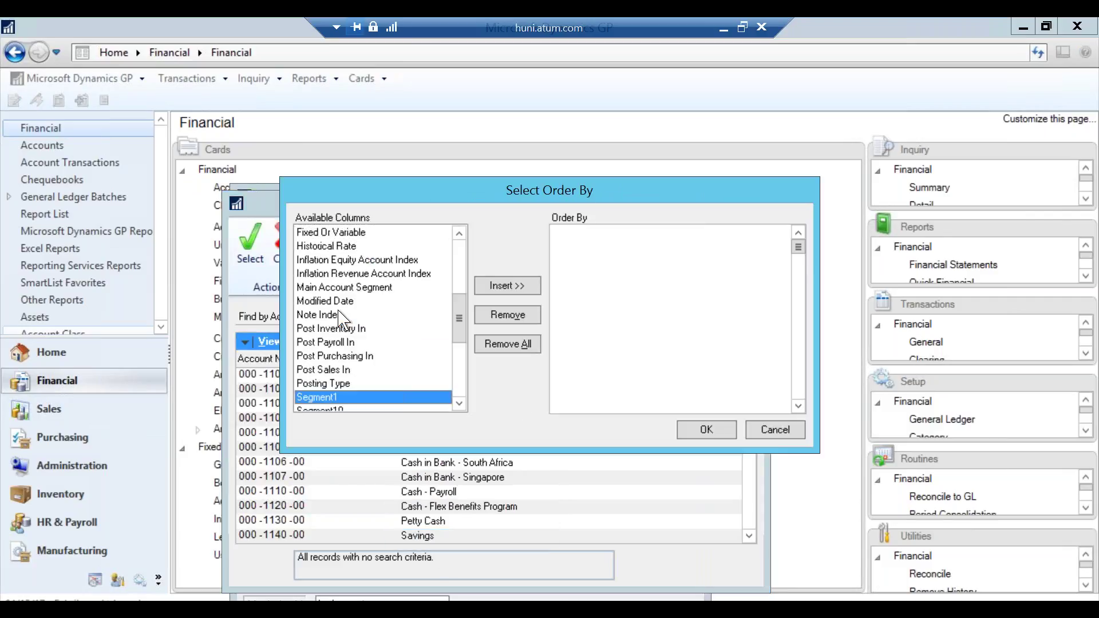
{"action": "left_click", "coordinate": [510, 287]}
{"action": "left_click", "coordinate": [721, 431]}
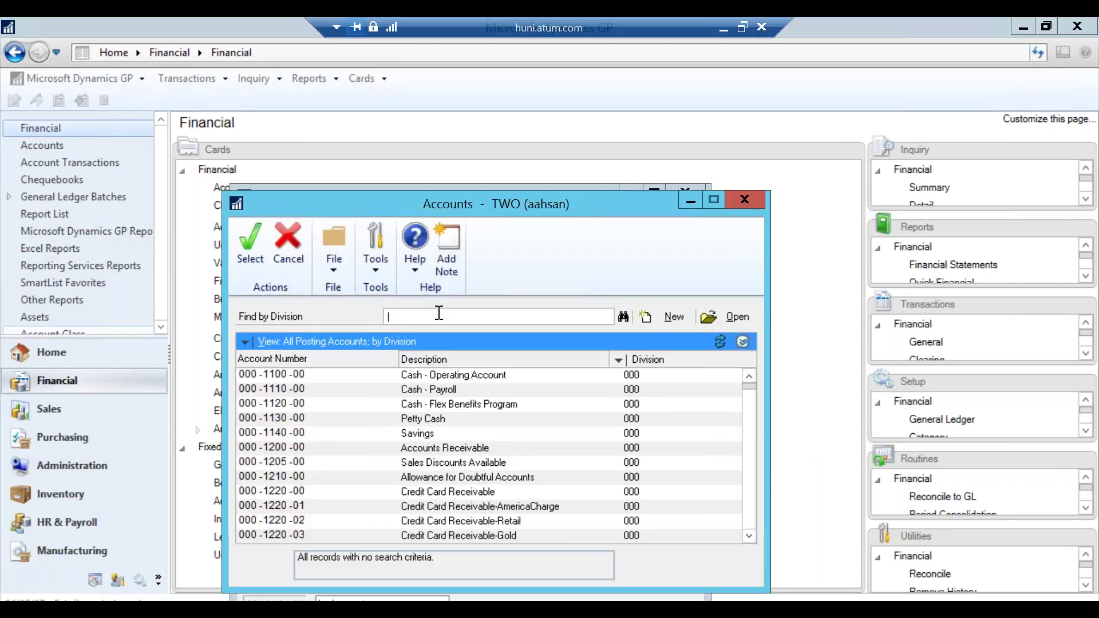
Find division 200, load the Salaries and Wages - Accounting account, and open its single-account budget maintenance.
{"action": "type", "text": "200"}
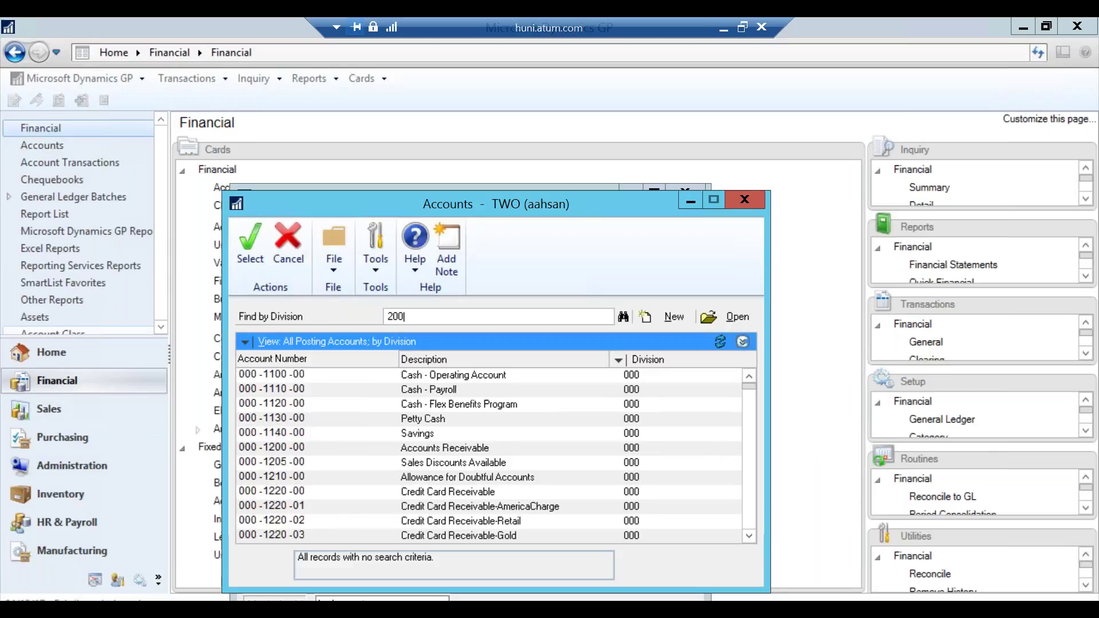
{"action": "key", "text": "Return"}
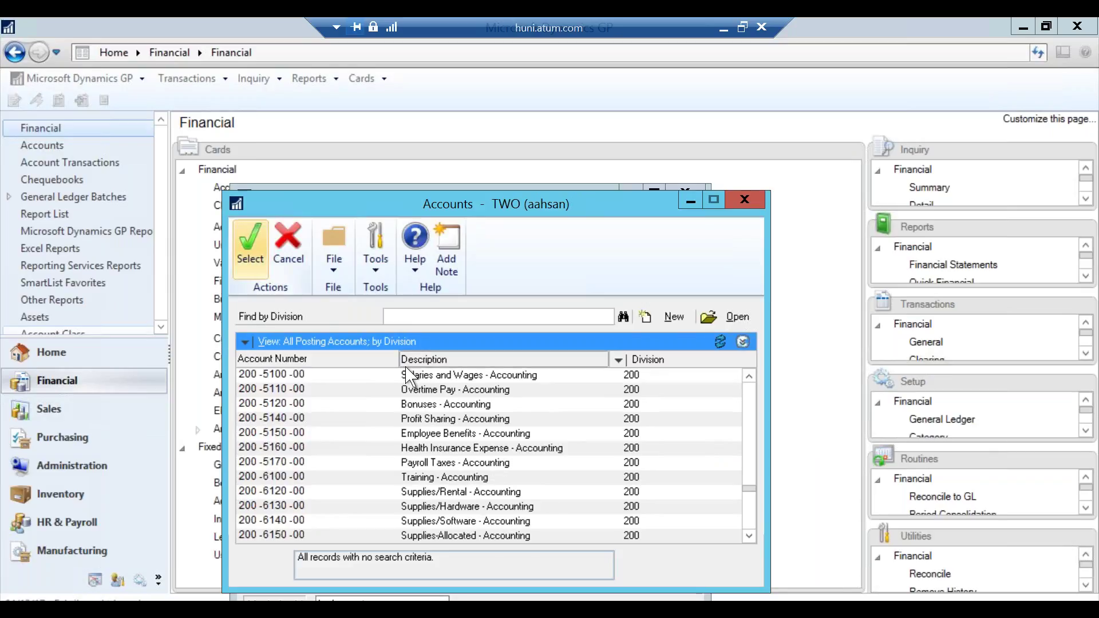
{"action": "double_click", "coordinate": [394, 376]}
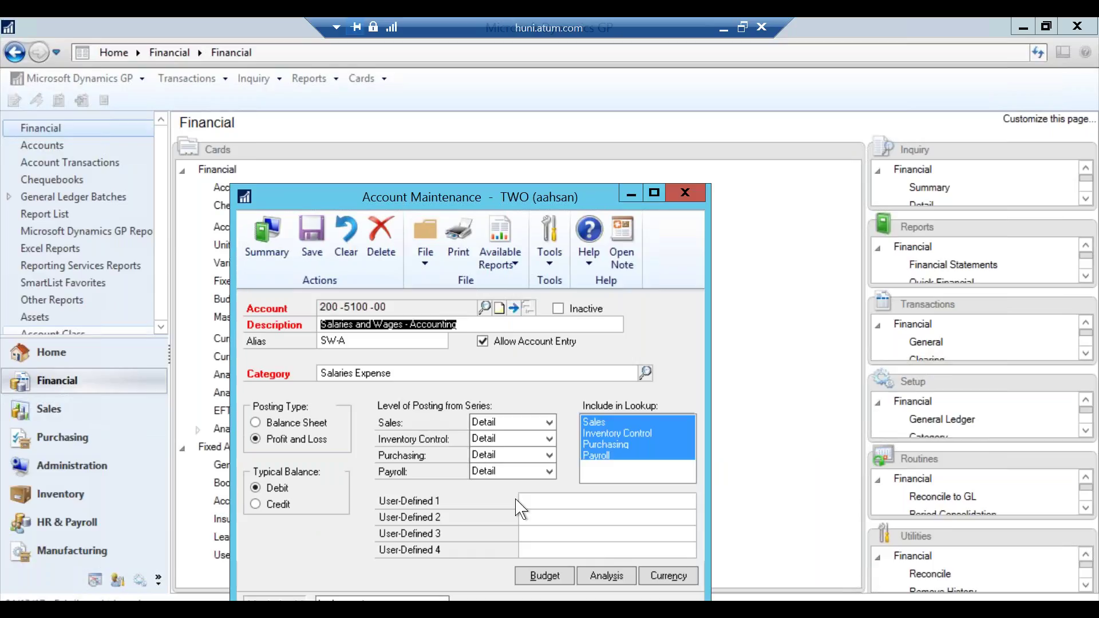
{"action": "left_click", "coordinate": [544, 576]}
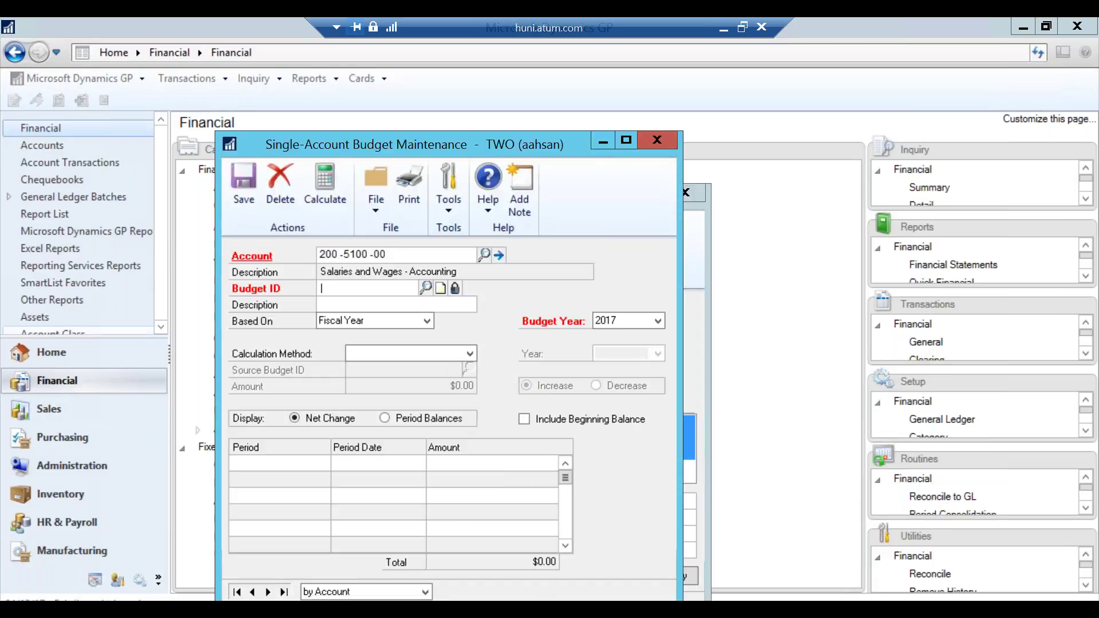
Load the 2018 MASTER ACC budget for the Salaries and Wages - Accounting account and review its period amounts.
{"action": "left_click", "coordinate": [426, 287]}
{"action": "left_click", "coordinate": [446, 399]}
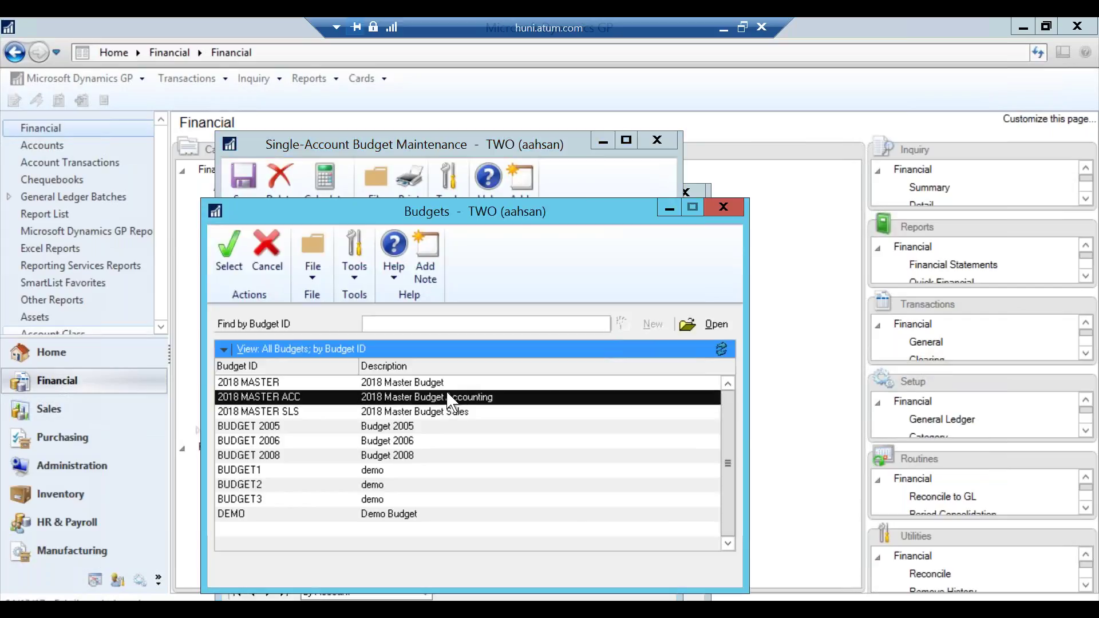
{"action": "double_click", "coordinate": [446, 399]}
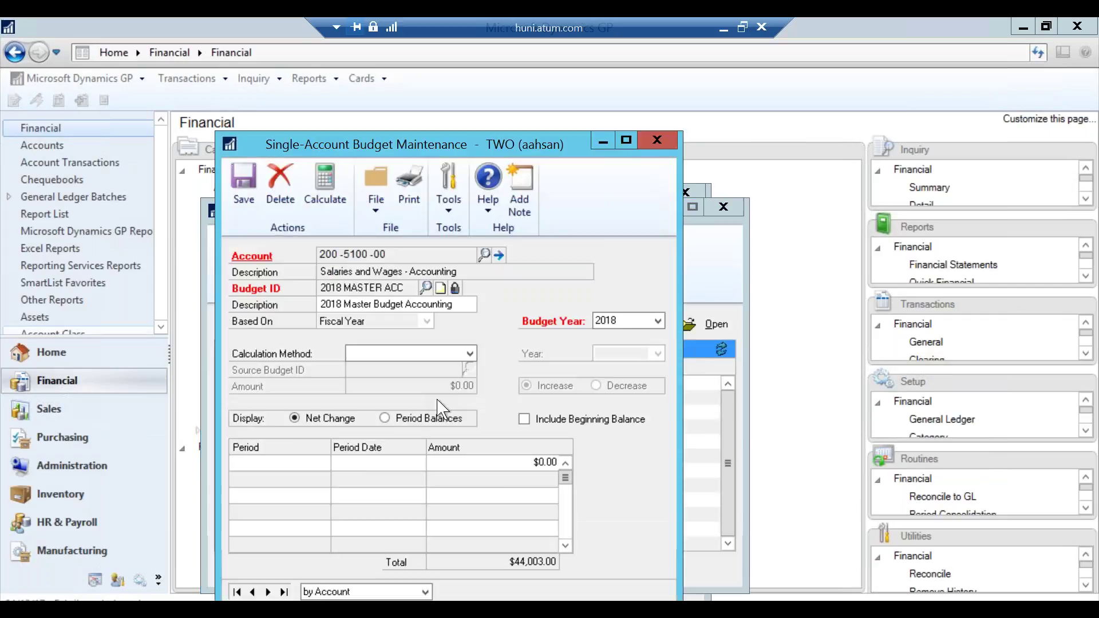
{"action": "left_click", "coordinate": [508, 477]}
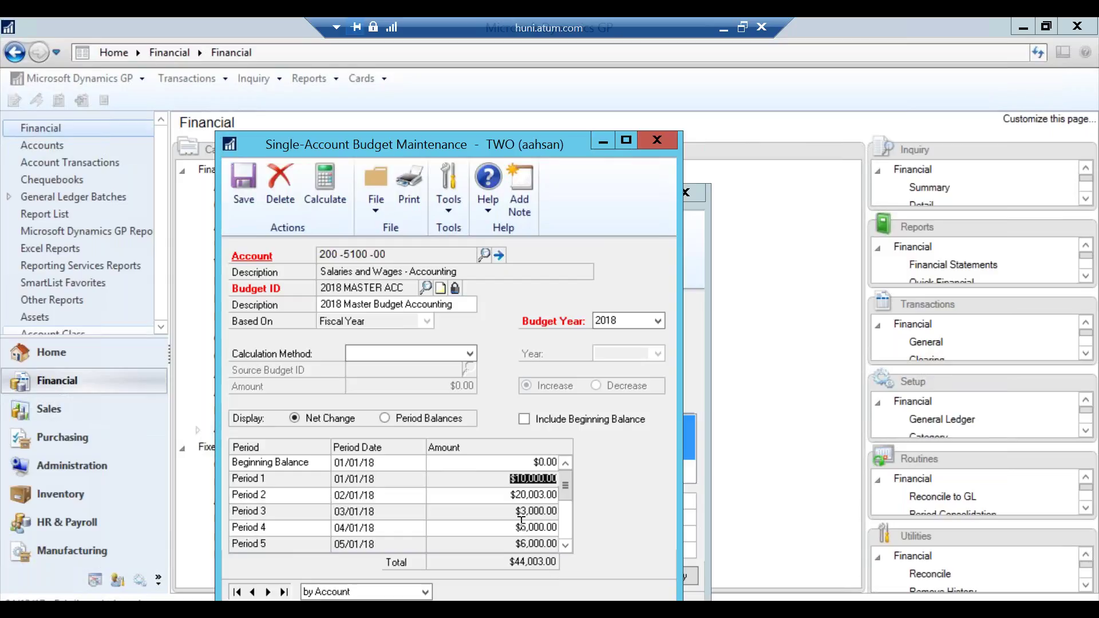
{"action": "left_click", "coordinate": [543, 510]}
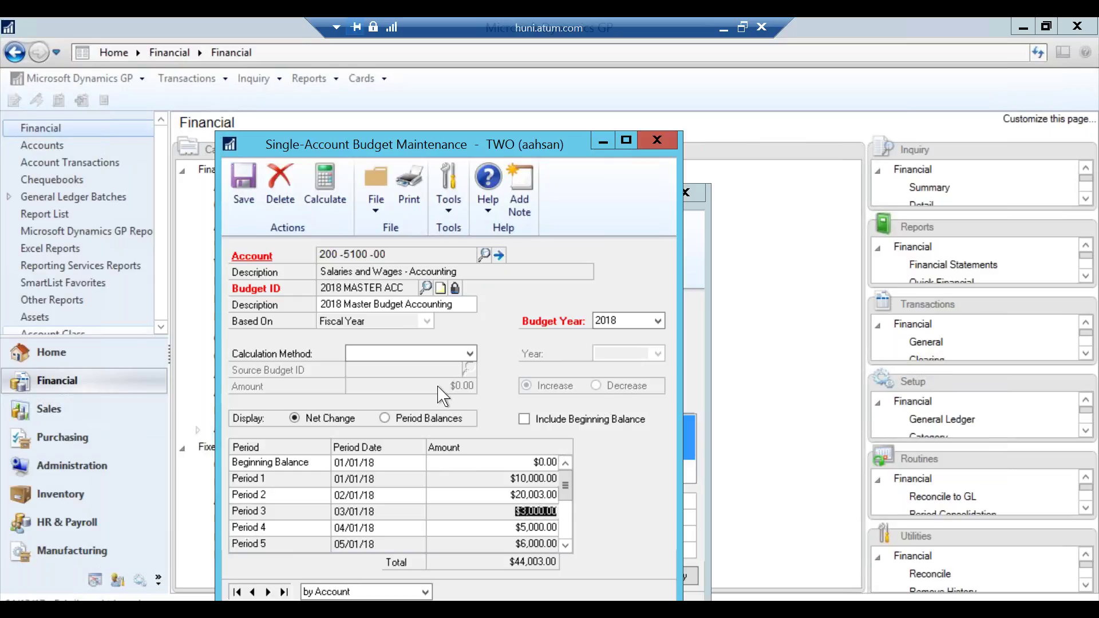
Review the 2018 MASTER SLS period amounts for account 300-5100-00, Salaries and Wages - Sales, and close both maintenance windows.
{"action": "left_click", "coordinate": [427, 288]}
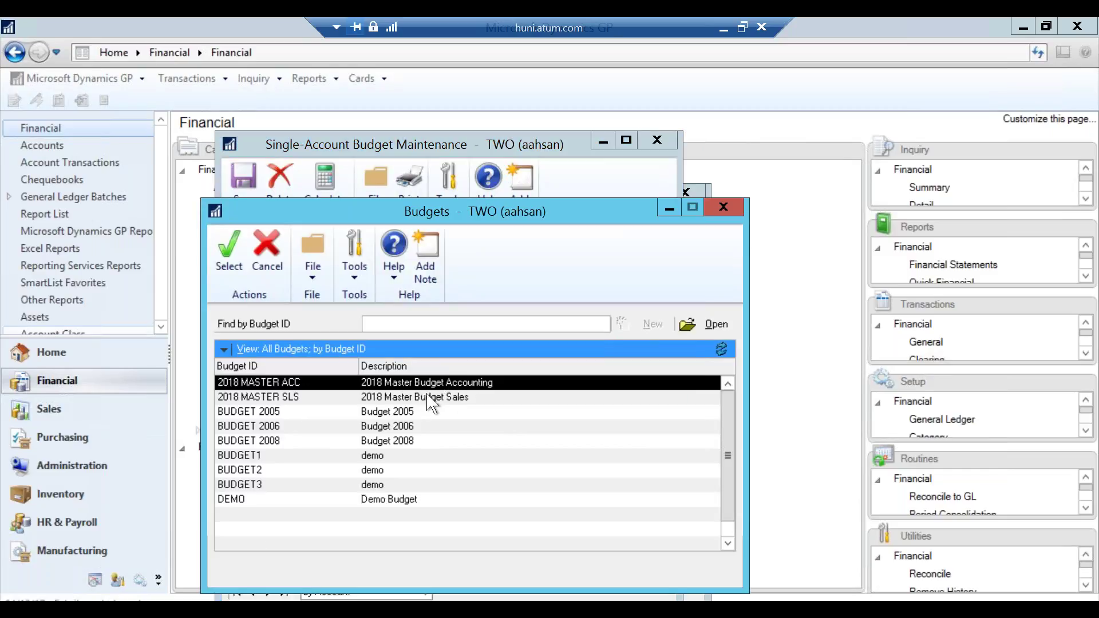
{"action": "double_click", "coordinate": [427, 400]}
{"action": "left_click", "coordinate": [486, 254]}
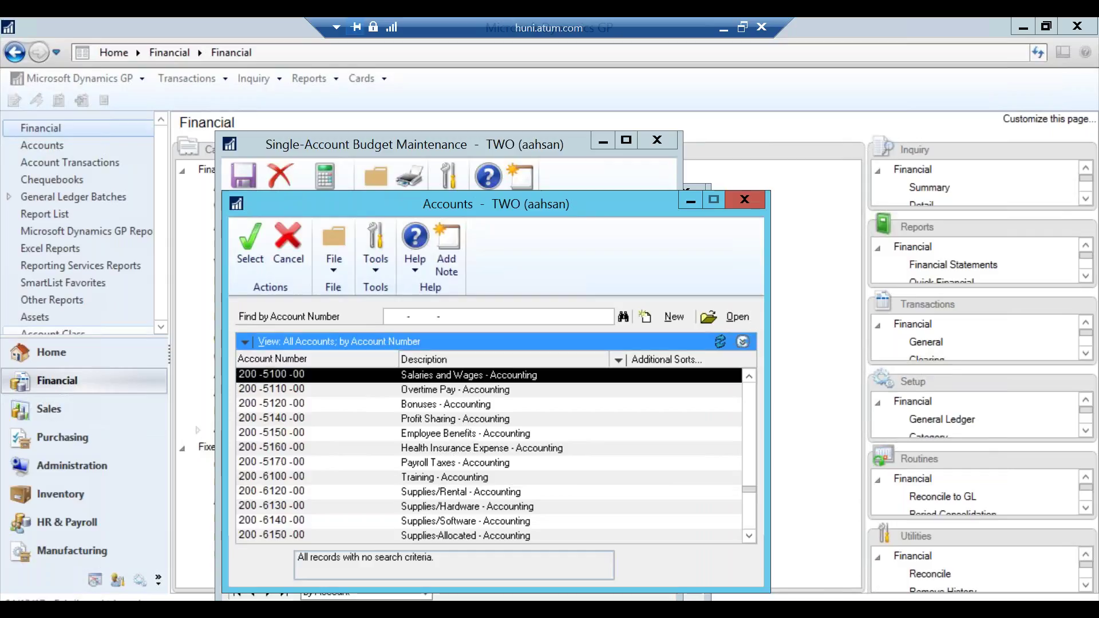
{"action": "left_click", "coordinate": [404, 318]}
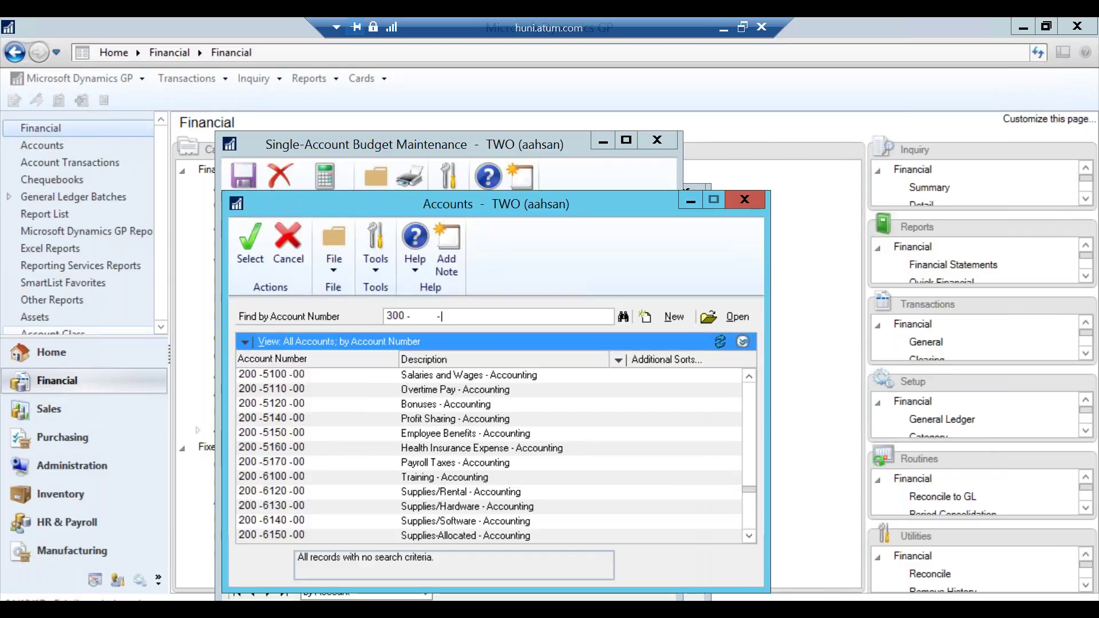
{"action": "type", "text": "300"}
{"action": "key", "text": "Tab"}
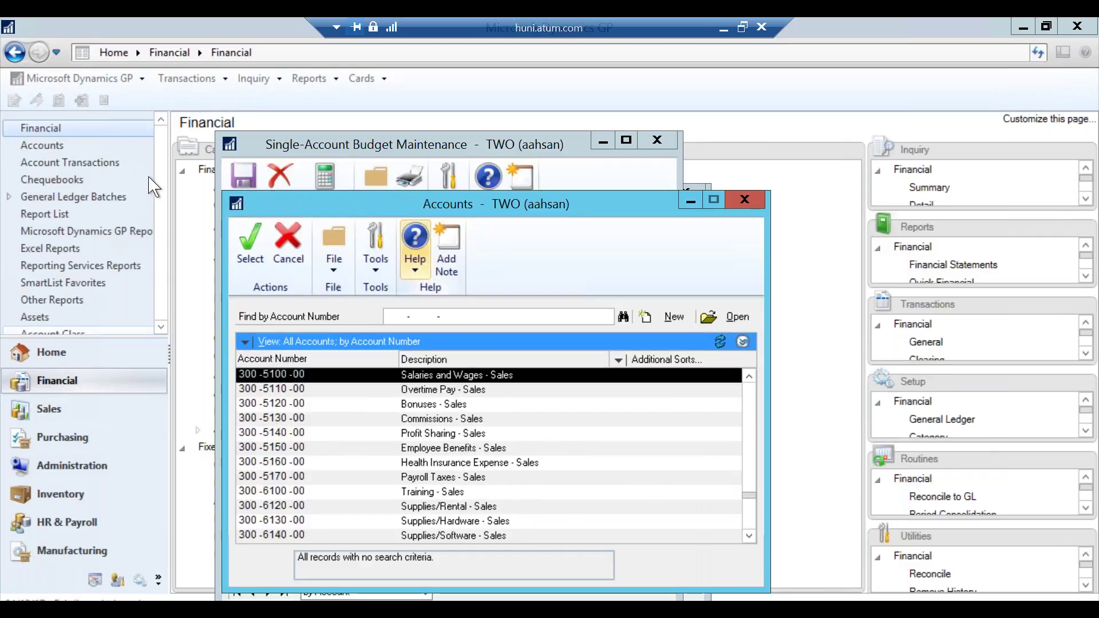
{"action": "left_click", "coordinate": [252, 261]}
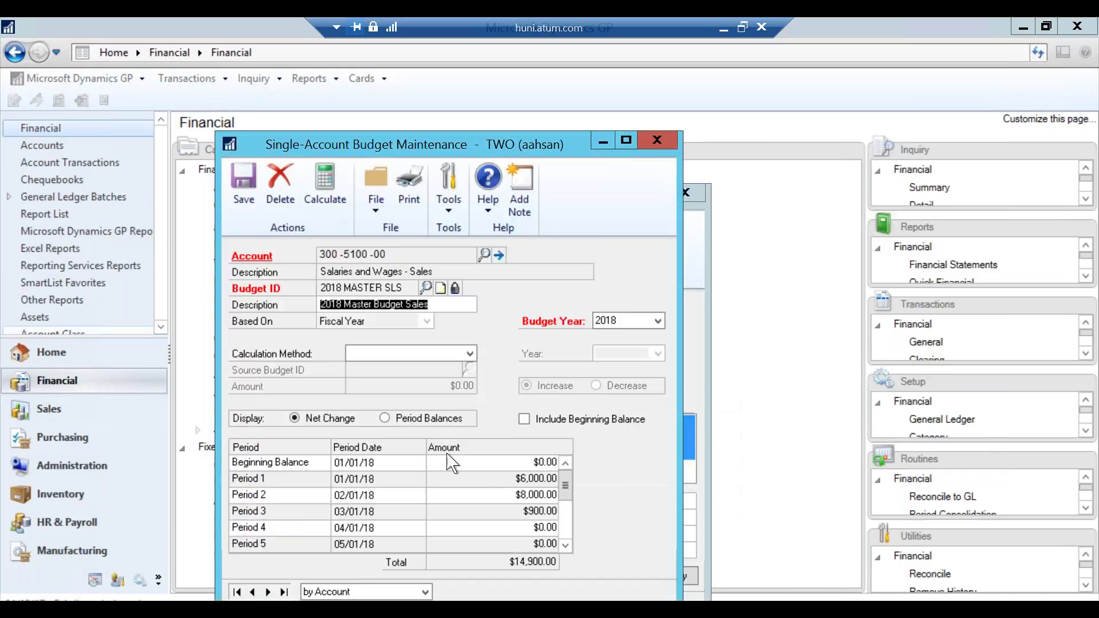
{"action": "left_click", "coordinate": [521, 527]}
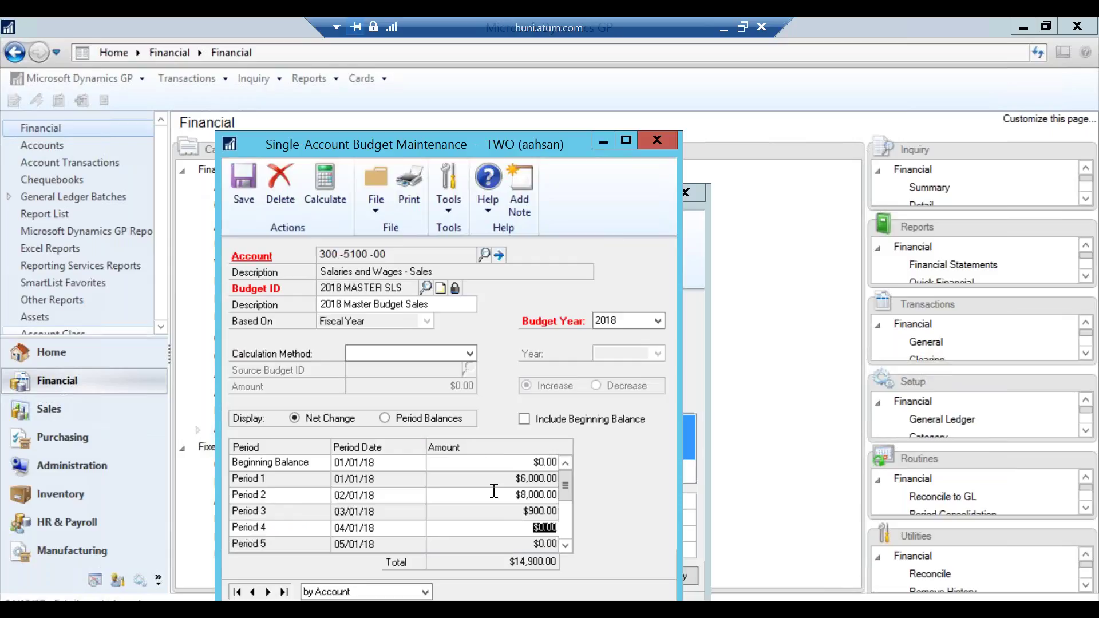
{"action": "left_click", "coordinate": [658, 140]}
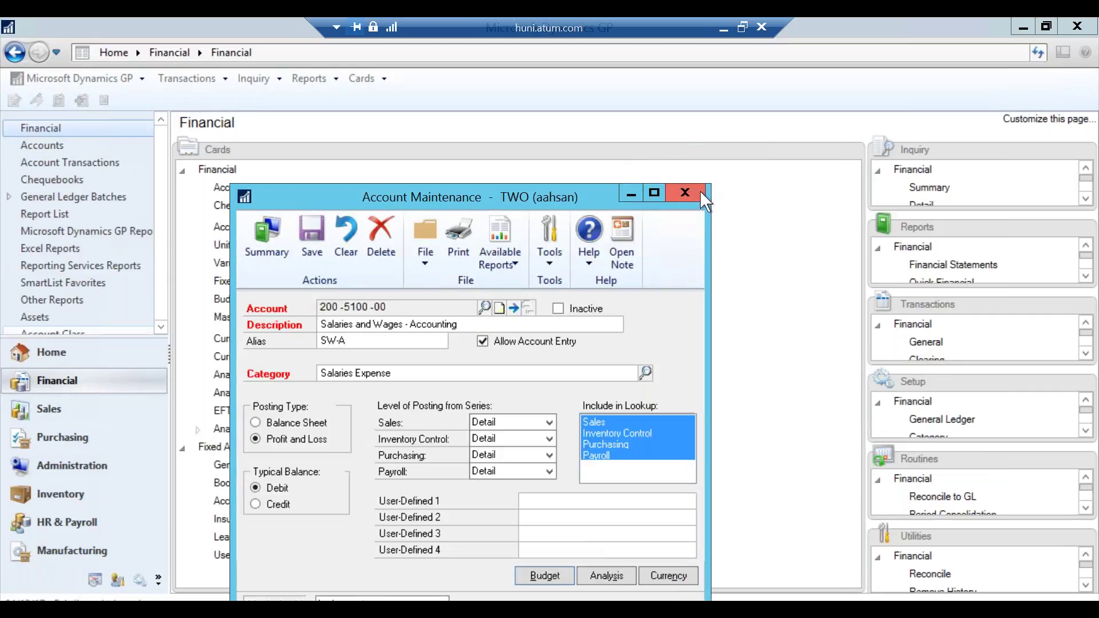
{"action": "left_click", "coordinate": [681, 193]}
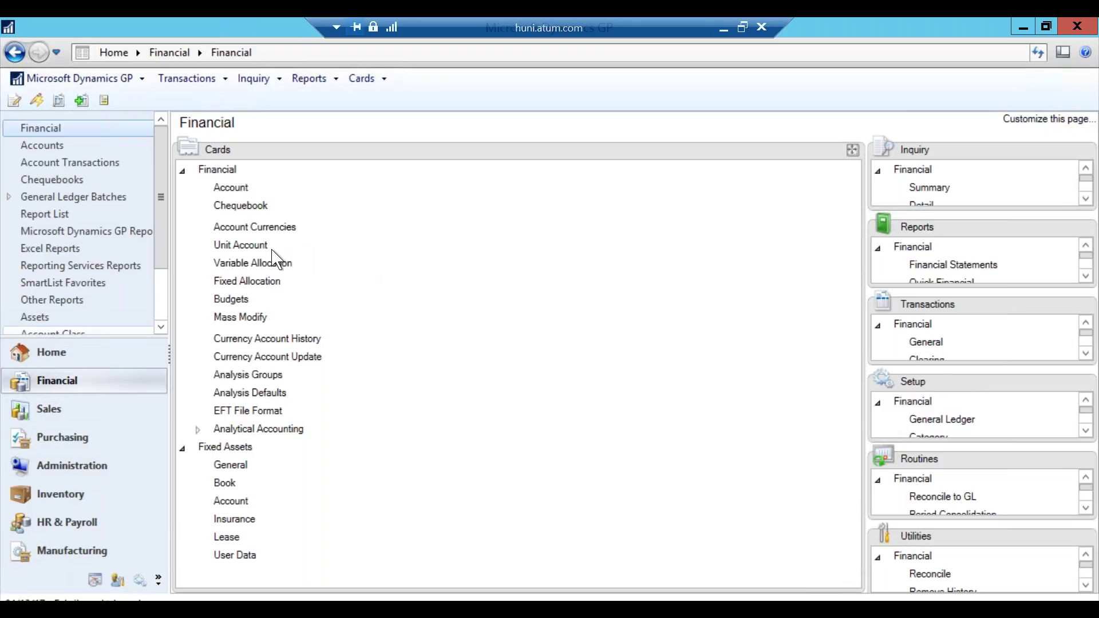
Open the 2018 MASTER budget from the budget list using Microsoft Dynamics GP and start combining budgets.
{"action": "left_click", "coordinate": [233, 306]}
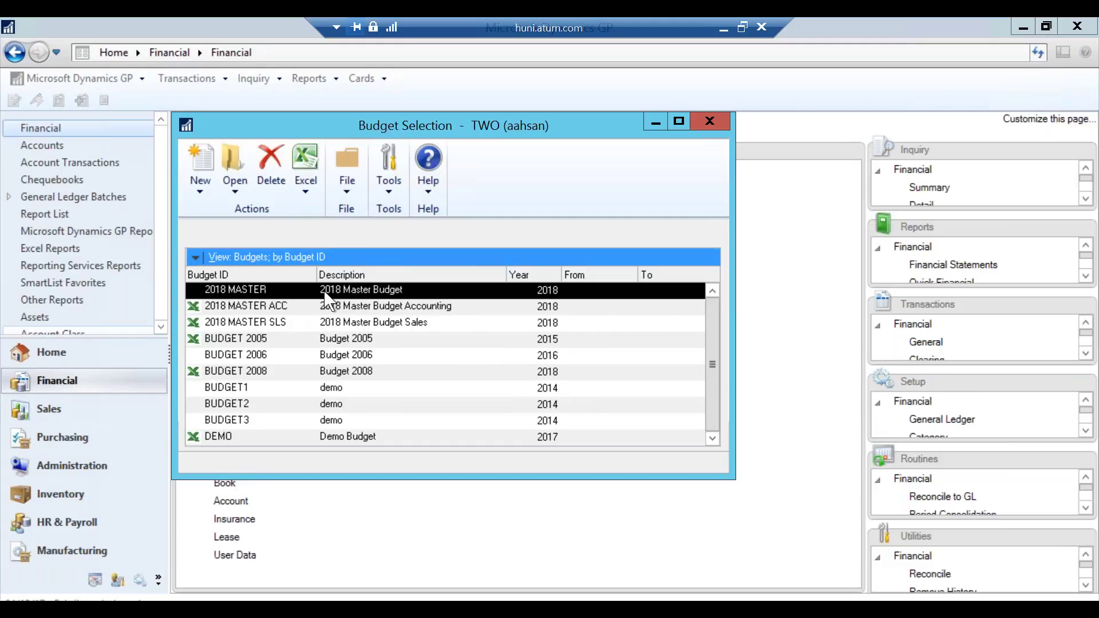
{"action": "left_click", "coordinate": [235, 193]}
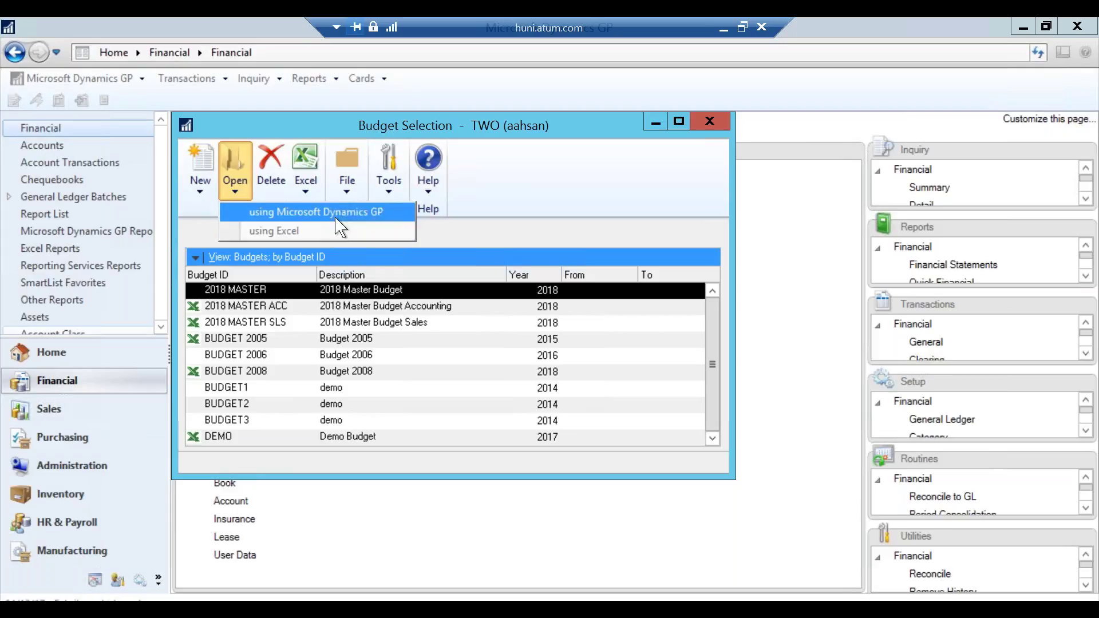
{"action": "left_click", "coordinate": [356, 217]}
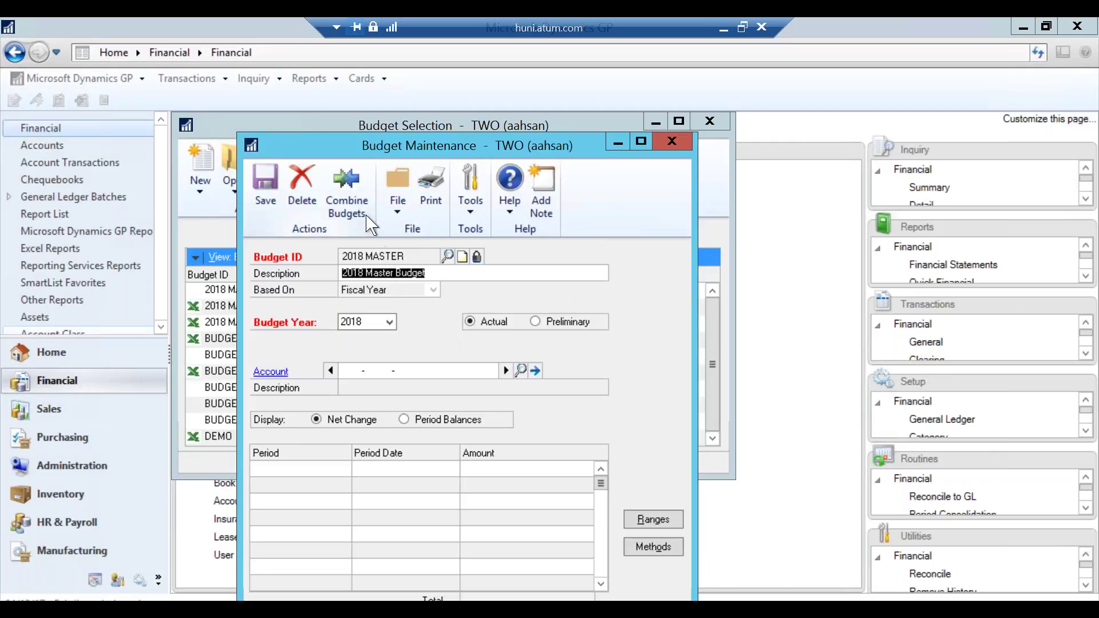
{"action": "left_click", "coordinate": [344, 192]}
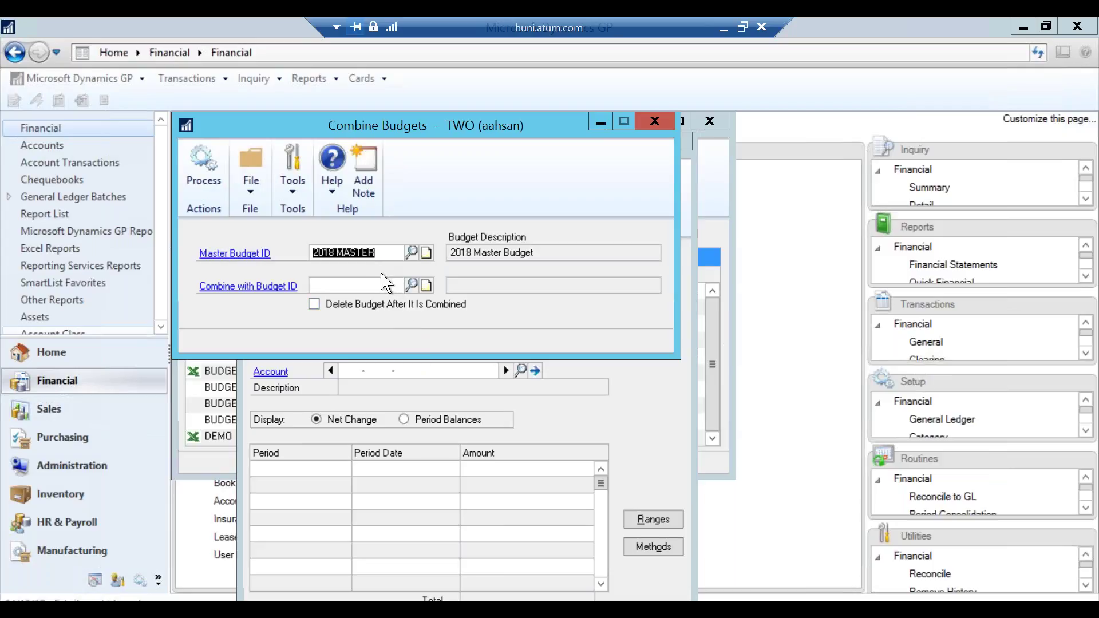
Combine 2018 MASTER ACC into the 2018 MASTER budget, deleting the source budget after it is combined.
{"action": "left_click", "coordinate": [411, 285]}
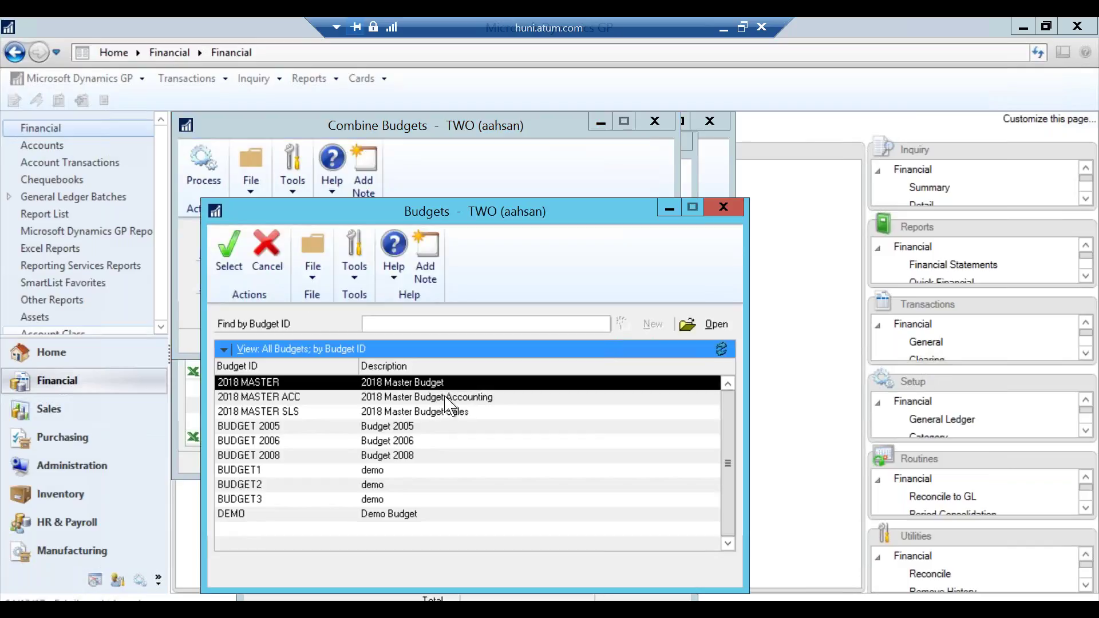
{"action": "double_click", "coordinate": [445, 397]}
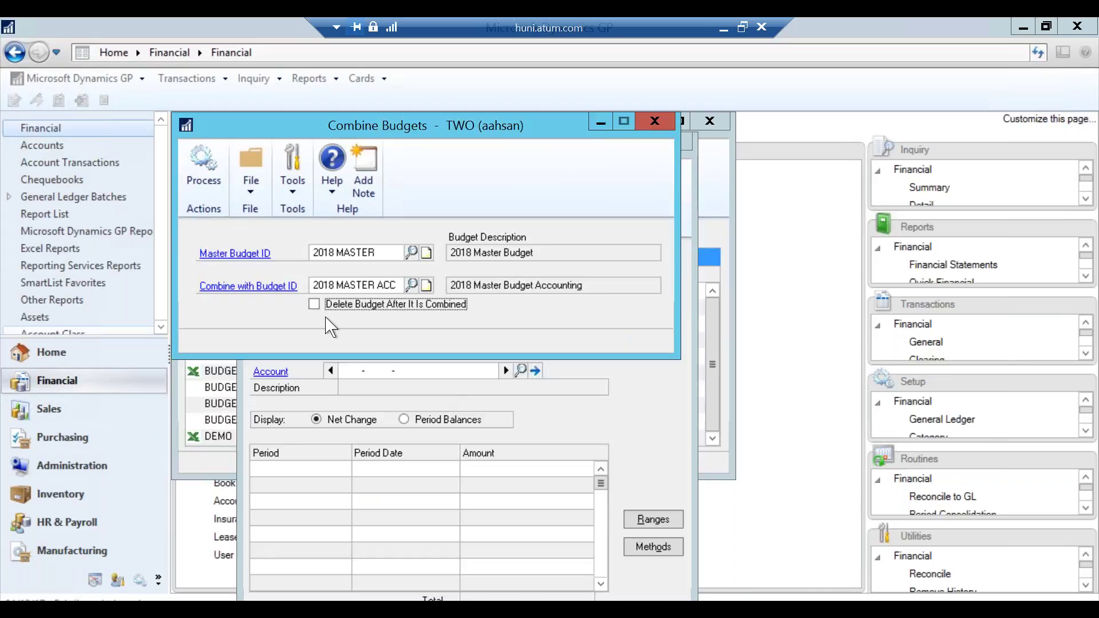
{"action": "left_click", "coordinate": [314, 305]}
{"action": "left_click", "coordinate": [209, 186]}
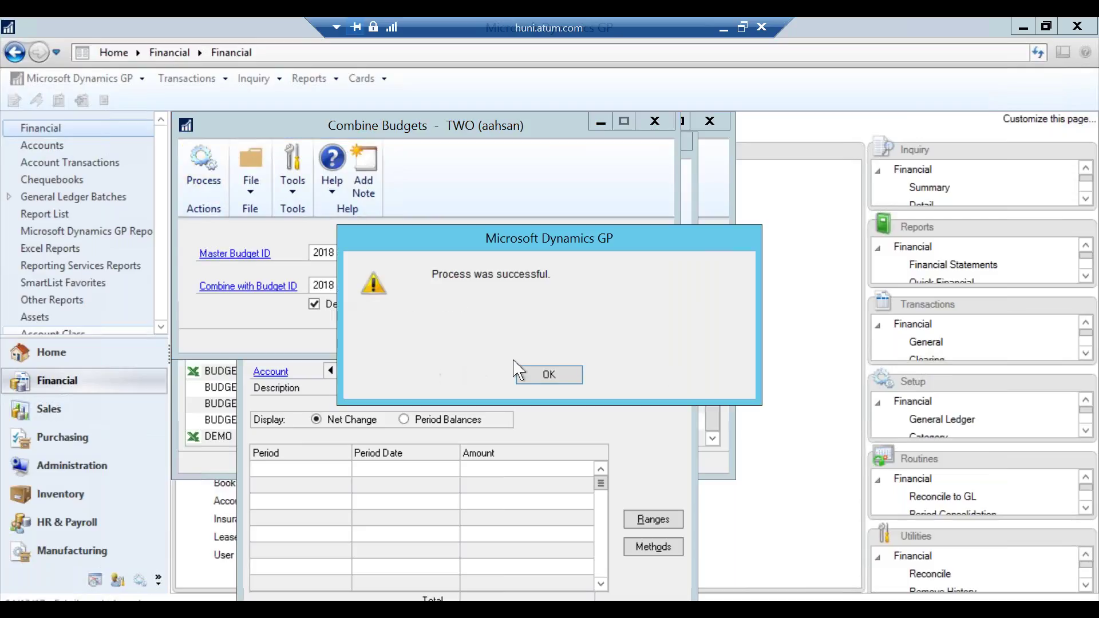
{"action": "left_click", "coordinate": [549, 375]}
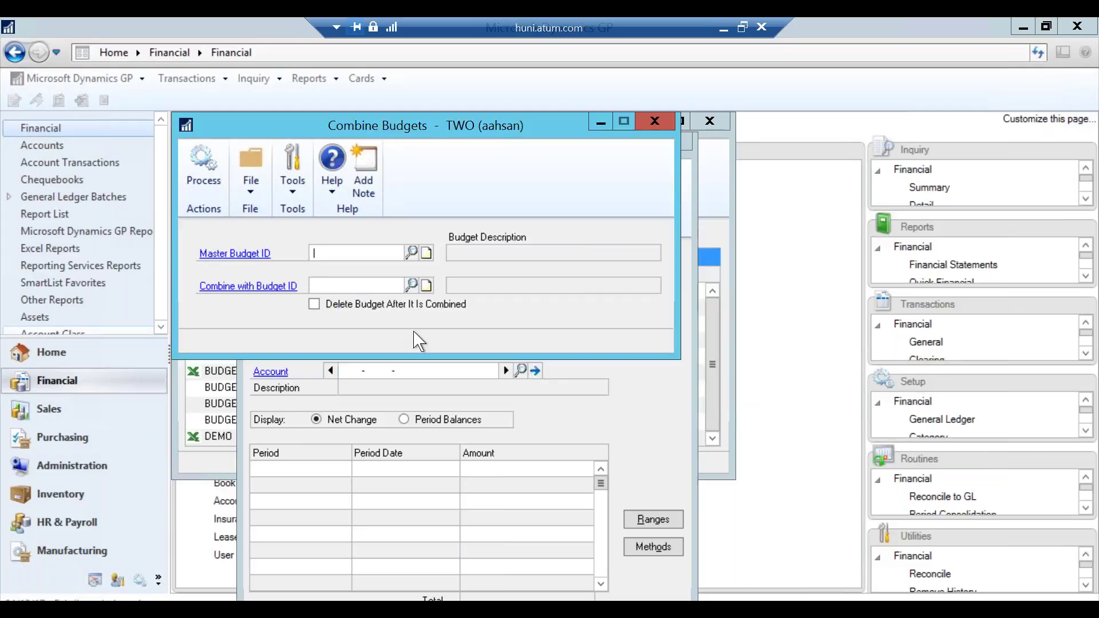
Combine 2018 MASTER SLS into 2018 MASTER with deletion of the source budget, and return to the budget list.
{"action": "left_click", "coordinate": [410, 253]}
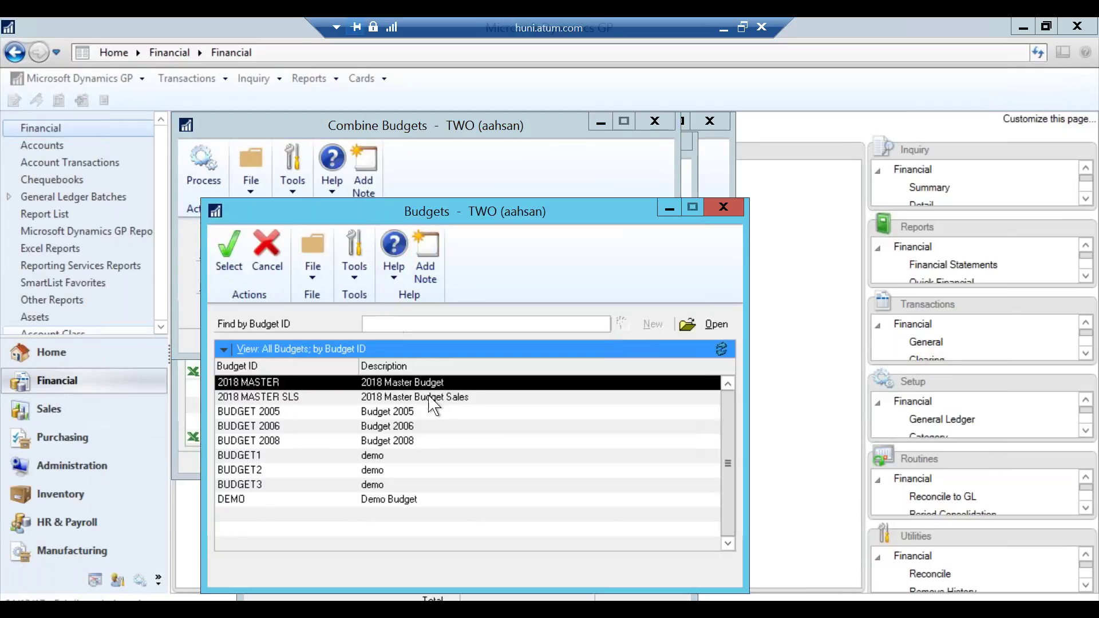
{"action": "double_click", "coordinate": [422, 383]}
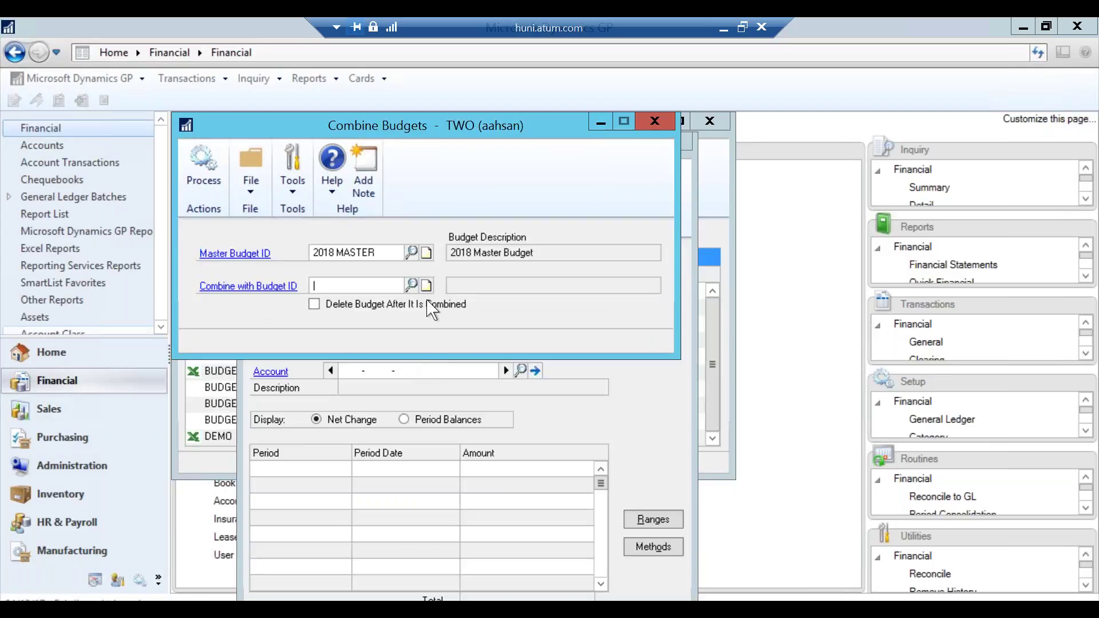
{"action": "left_click", "coordinate": [417, 284]}
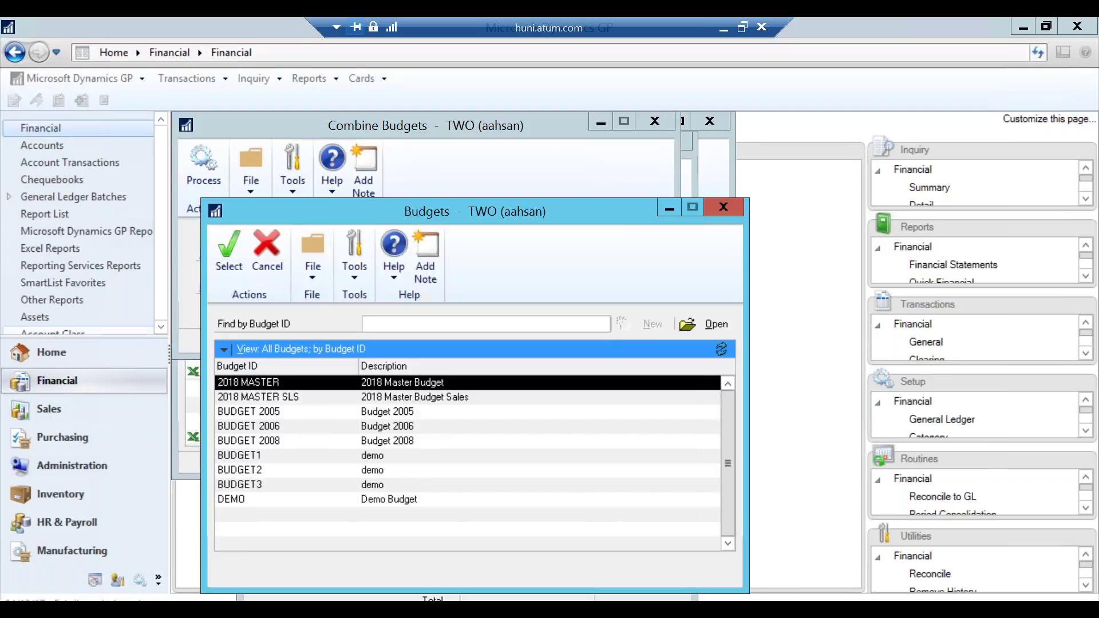
{"action": "double_click", "coordinate": [445, 396]}
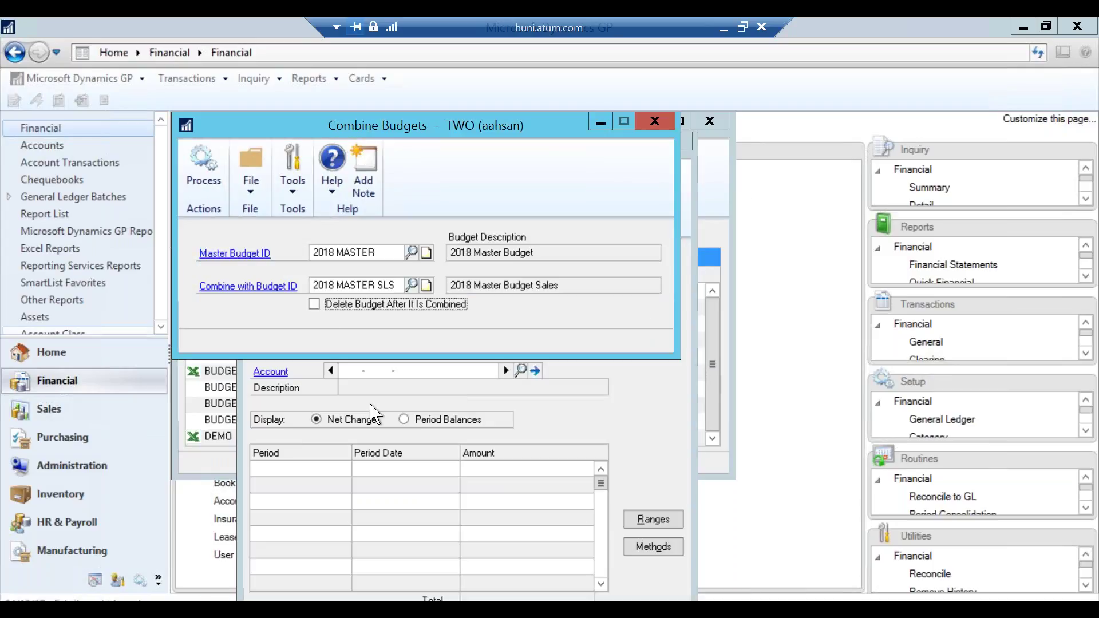
{"action": "left_click", "coordinate": [318, 304]}
{"action": "left_click", "coordinate": [213, 179]}
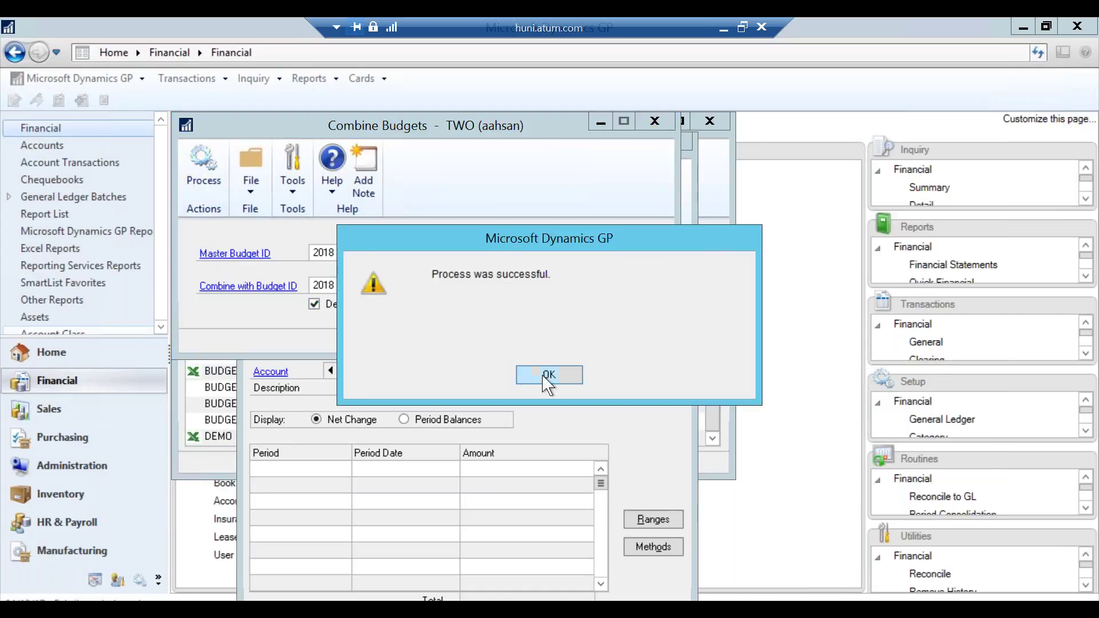
{"action": "left_click", "coordinate": [548, 378]}
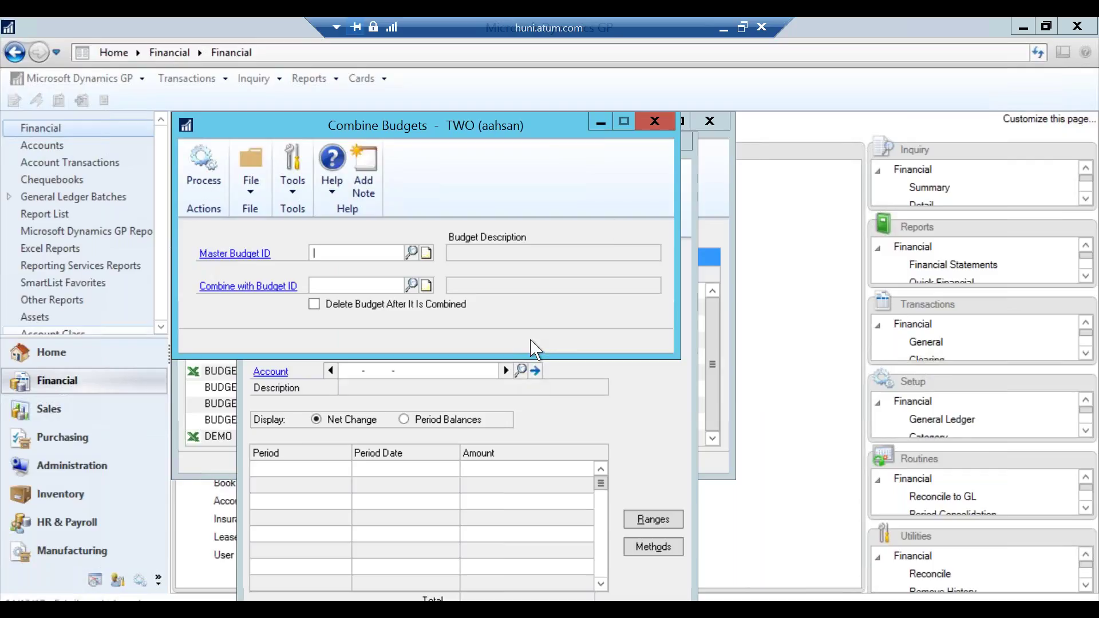
{"action": "left_click", "coordinate": [655, 121]}
{"action": "left_click", "coordinate": [669, 142]}
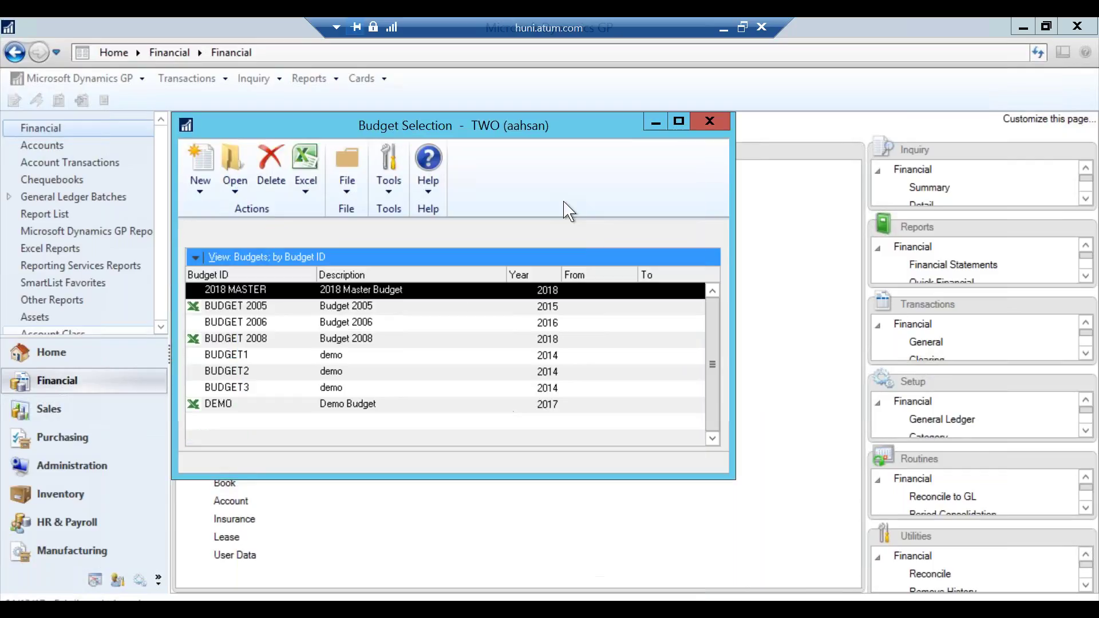
Start exporting the 2018 MASTER budget to a new Excel workbook.
{"action": "left_click", "coordinate": [398, 324]}
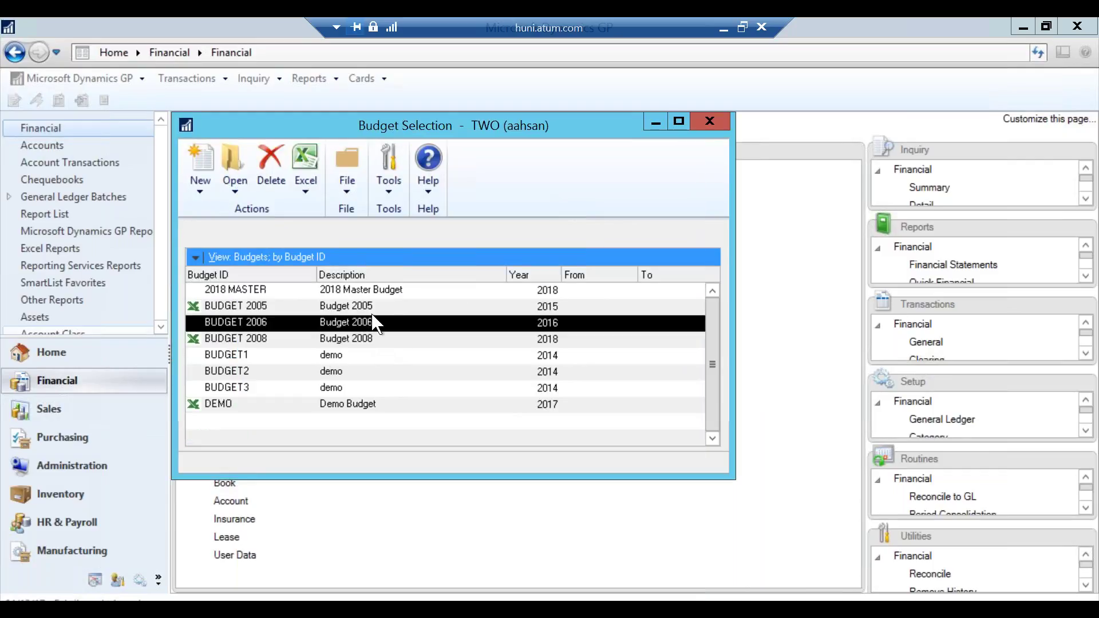
{"action": "left_click", "coordinate": [393, 292]}
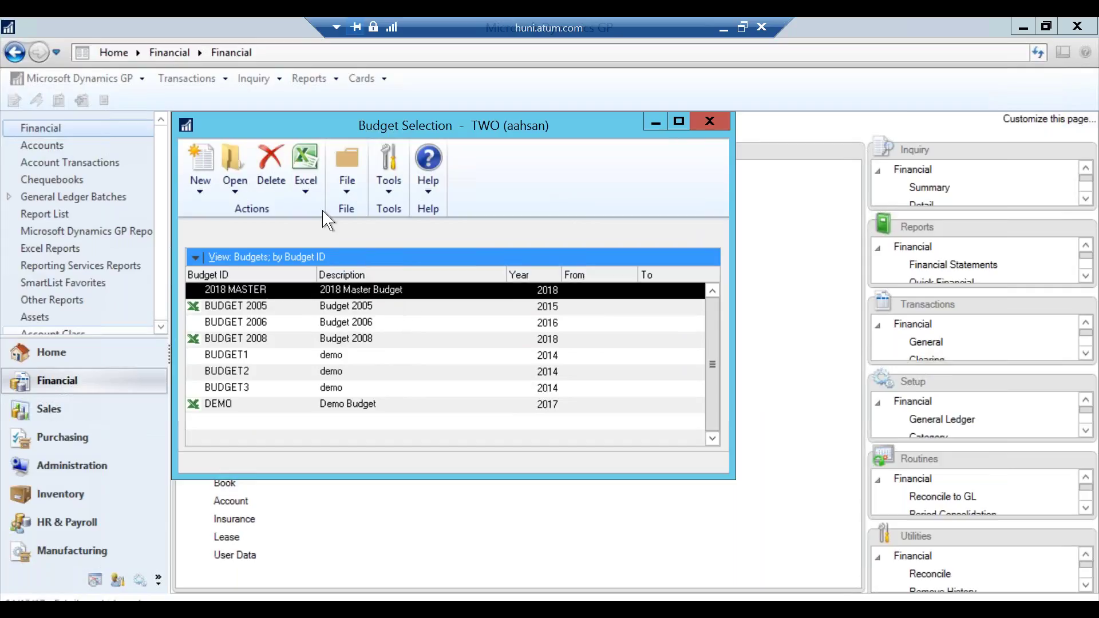
{"action": "left_click", "coordinate": [313, 190]}
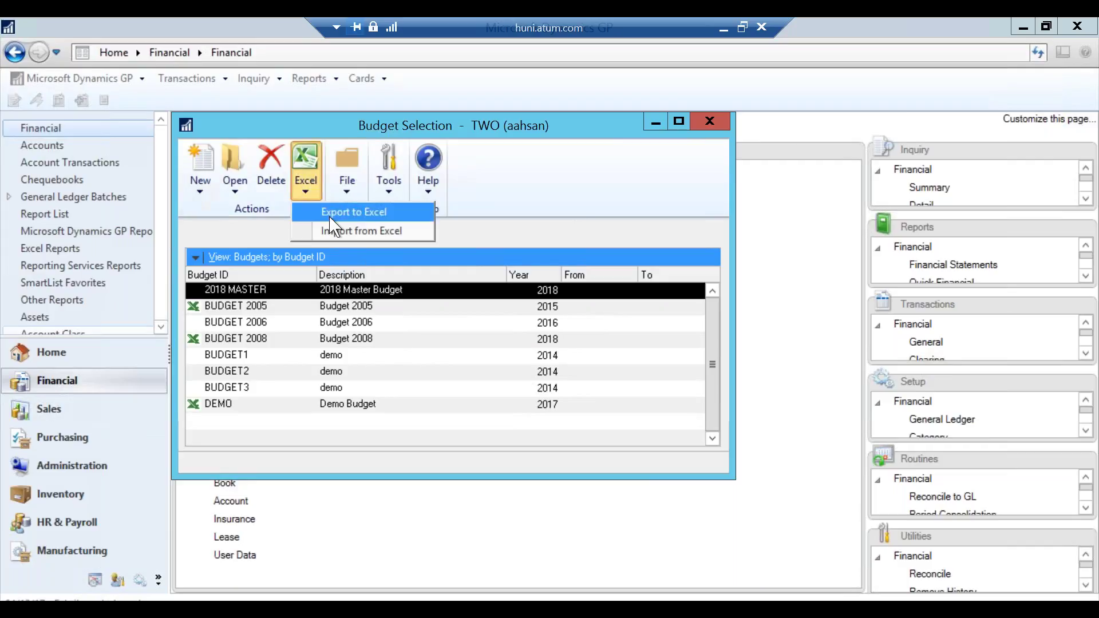
{"action": "left_click", "coordinate": [352, 212]}
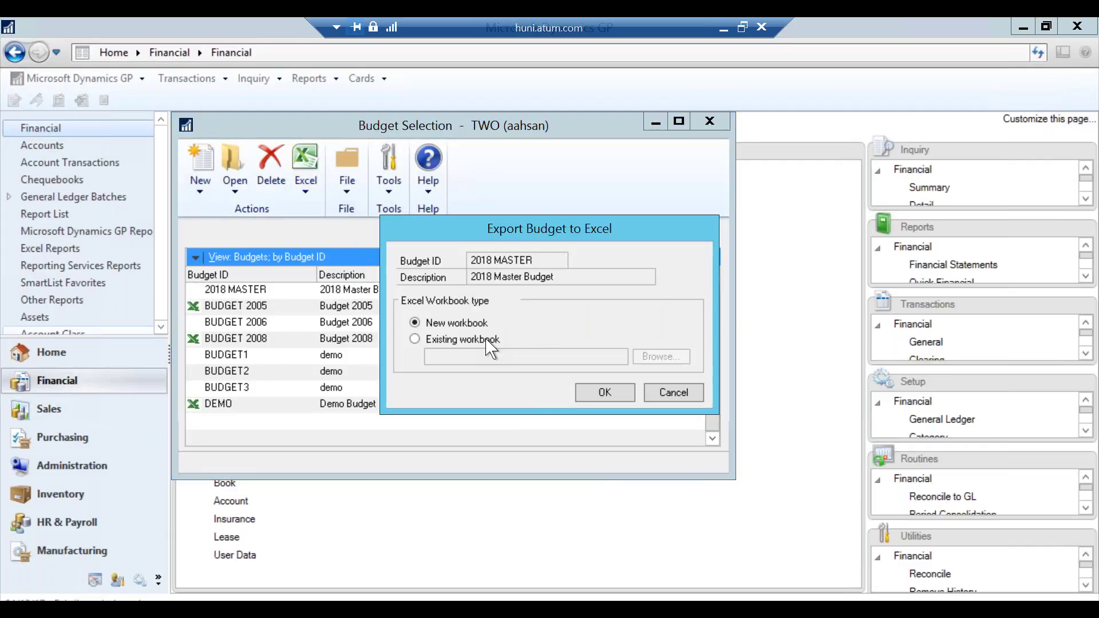
{"action": "left_click", "coordinate": [595, 398]}
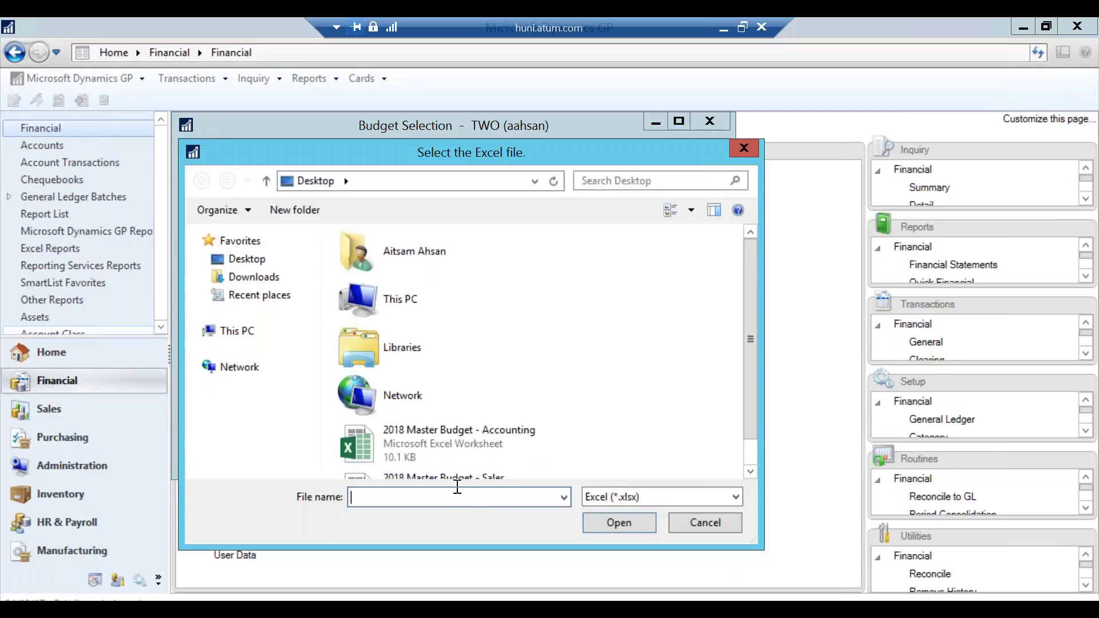
Name the export workbook 2018 Master Budget Combined on the Desktop and export the 2018 MASTER budget to it.
{"action": "left_click", "coordinate": [481, 444]}
{"action": "double_click", "coordinate": [485, 499]}
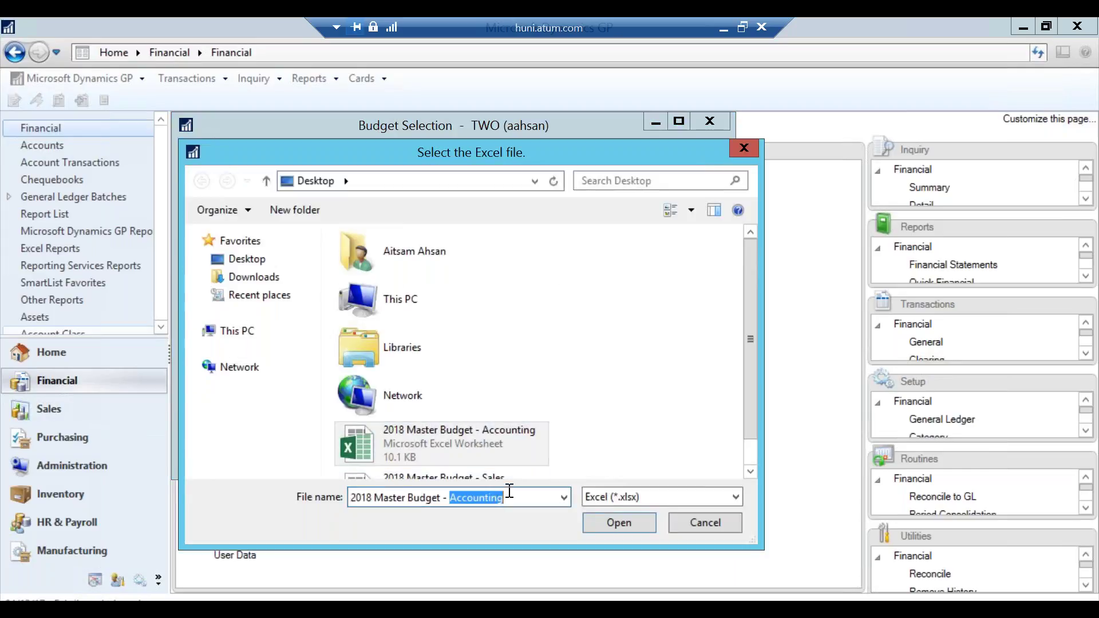
{"action": "key", "text": "BackSpace"}
{"action": "key", "text": "BackSpace"}
{"action": "key", "text": "BackSpace"}
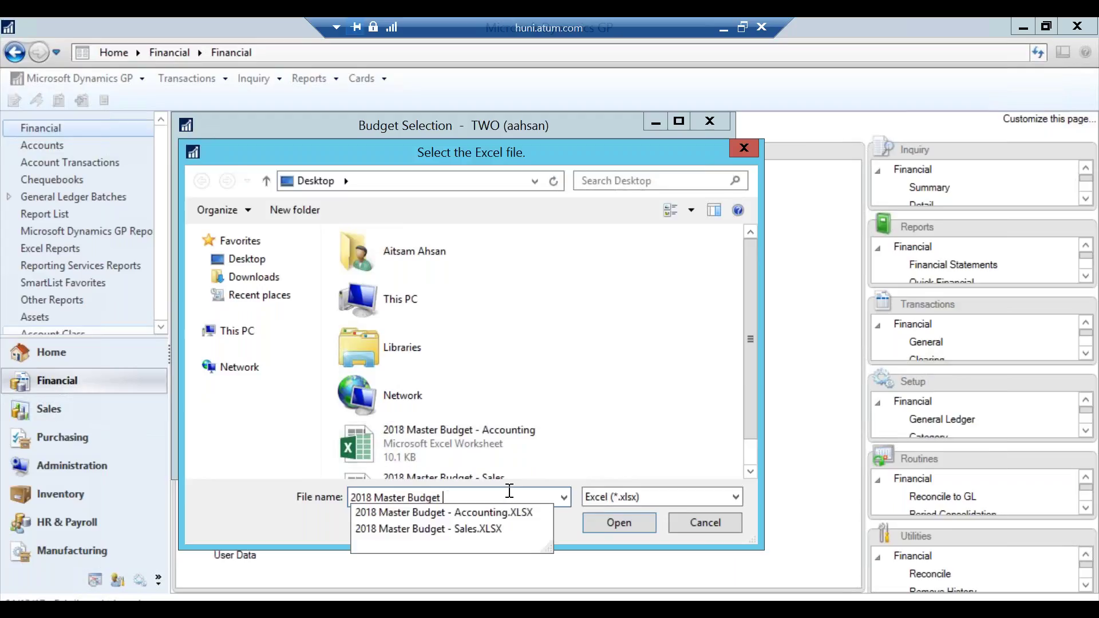
{"action": "type", "text": "Combined"}
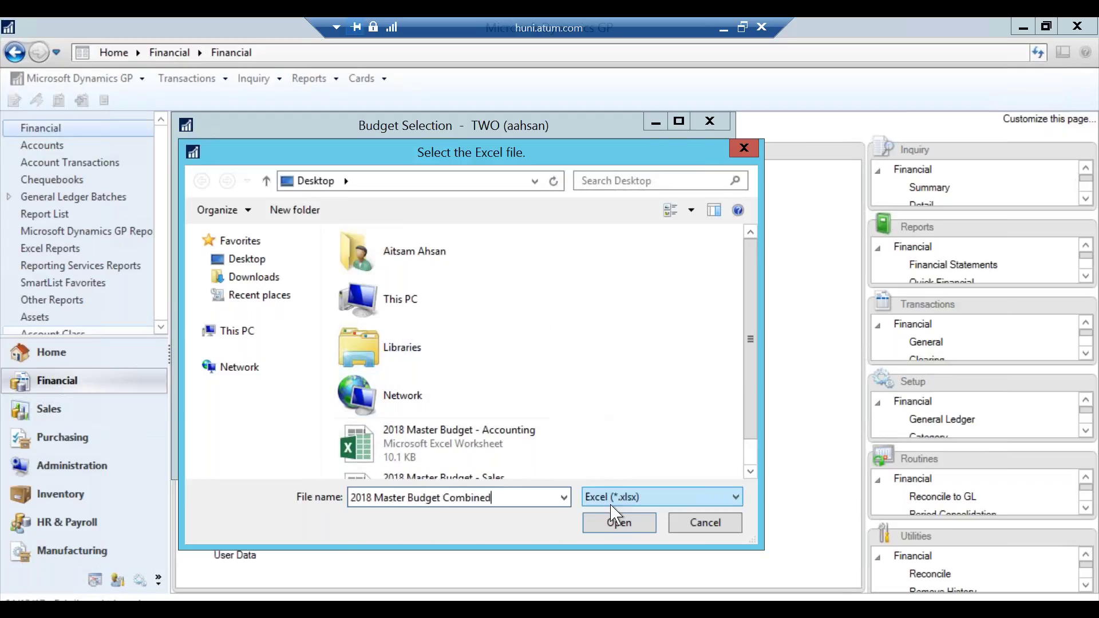
{"action": "left_click", "coordinate": [609, 523]}
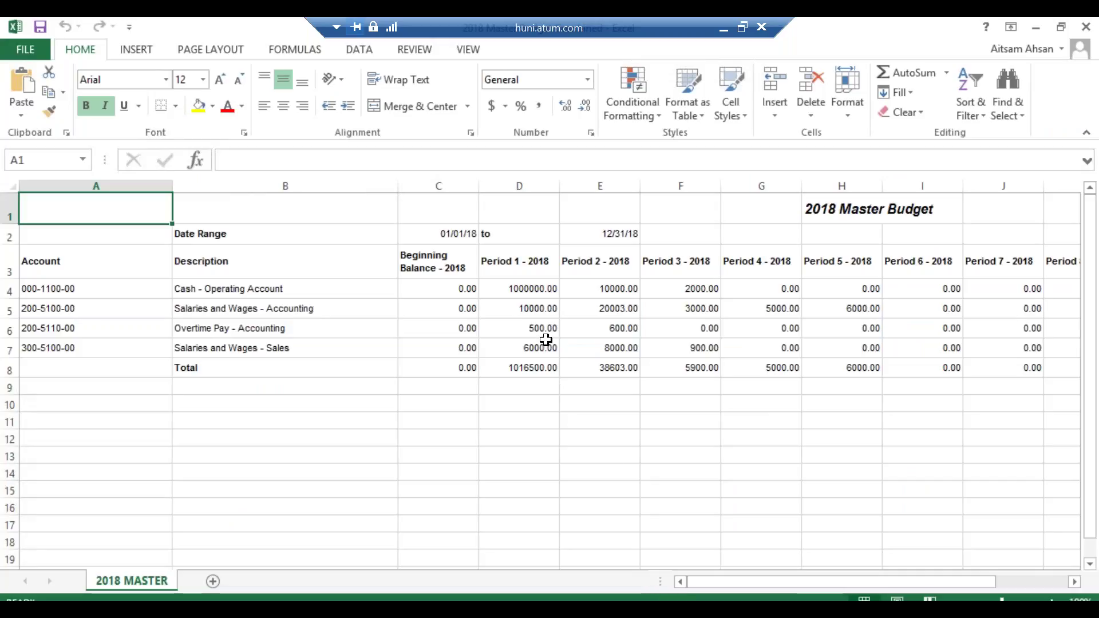
Examine the exported 2018 Master Budget sheet, checking each account's amounts across Periods 1 to 12 and the Total row.
{"action": "left_click", "coordinate": [530, 271]}
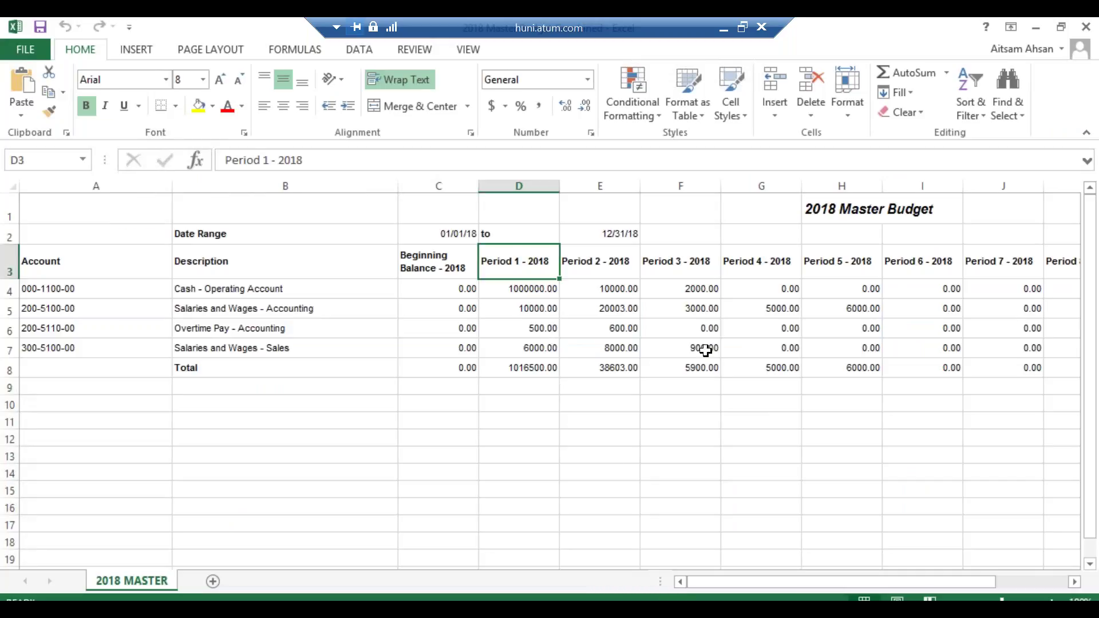
{"action": "key", "text": "Down"}
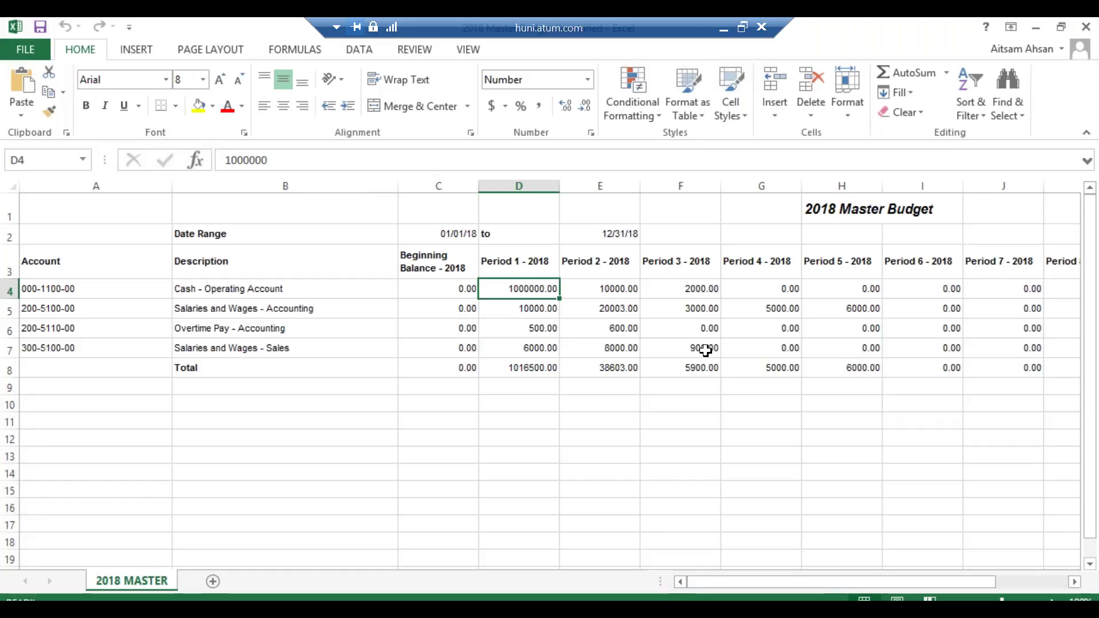
{"action": "key", "text": "Down"}
{"action": "key", "text": "Down"}
{"action": "key", "text": "Down"}
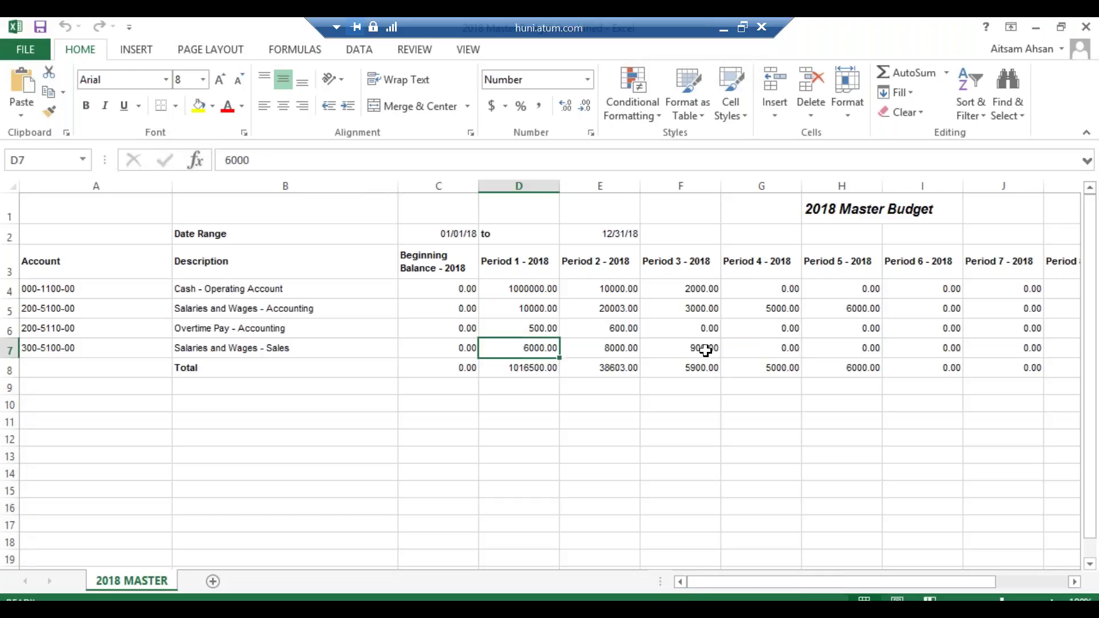
{"action": "key", "text": "Right"}
{"action": "key", "text": "Right"}
{"action": "key", "text": "Right"}
{"action": "key", "text": "Right"}
{"action": "key", "text": "Right"}
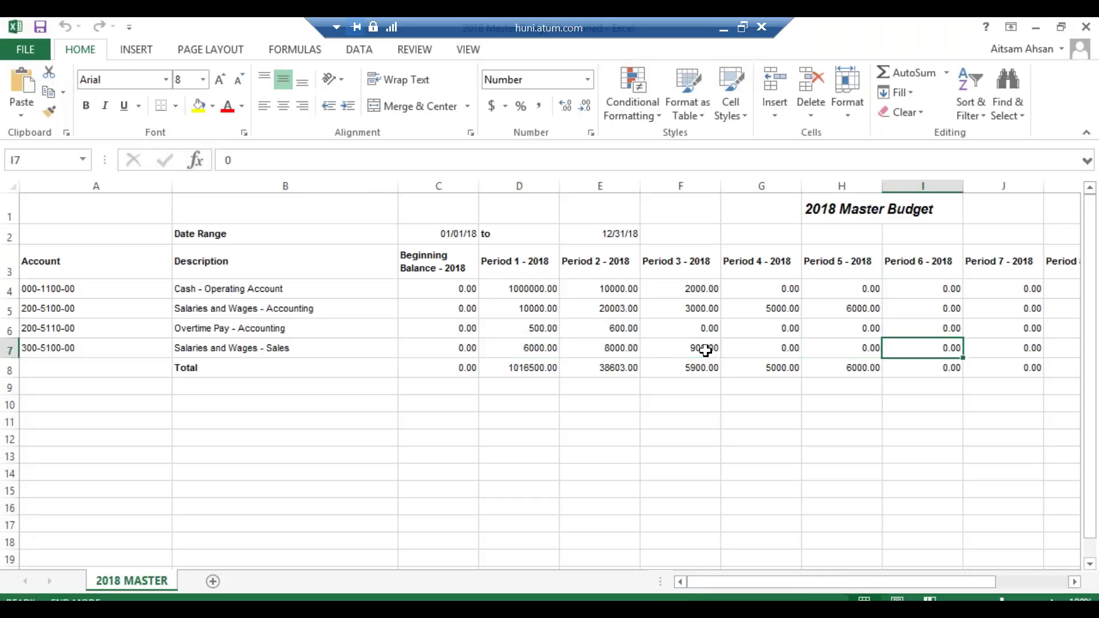
{"action": "key", "text": "Right"}
{"action": "key", "text": "Right"}
{"action": "key", "text": "Right"}
{"action": "key", "text": "Right"}
{"action": "key", "text": "Right"}
{"action": "key", "text": "Right"}
{"action": "key", "text": "Right"}
{"action": "key", "text": "Left"}
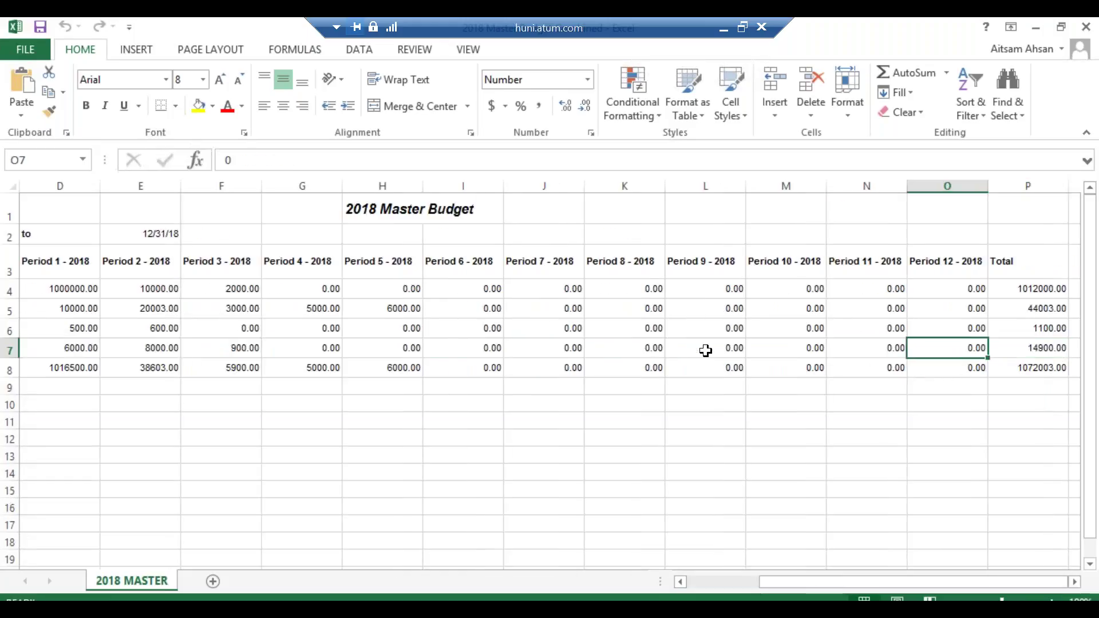
{"action": "key", "text": "Home"}
{"action": "key", "text": "Right"}
{"action": "key", "text": "Down"}
{"action": "key", "text": "Right"}
{"action": "key", "text": "Right"}
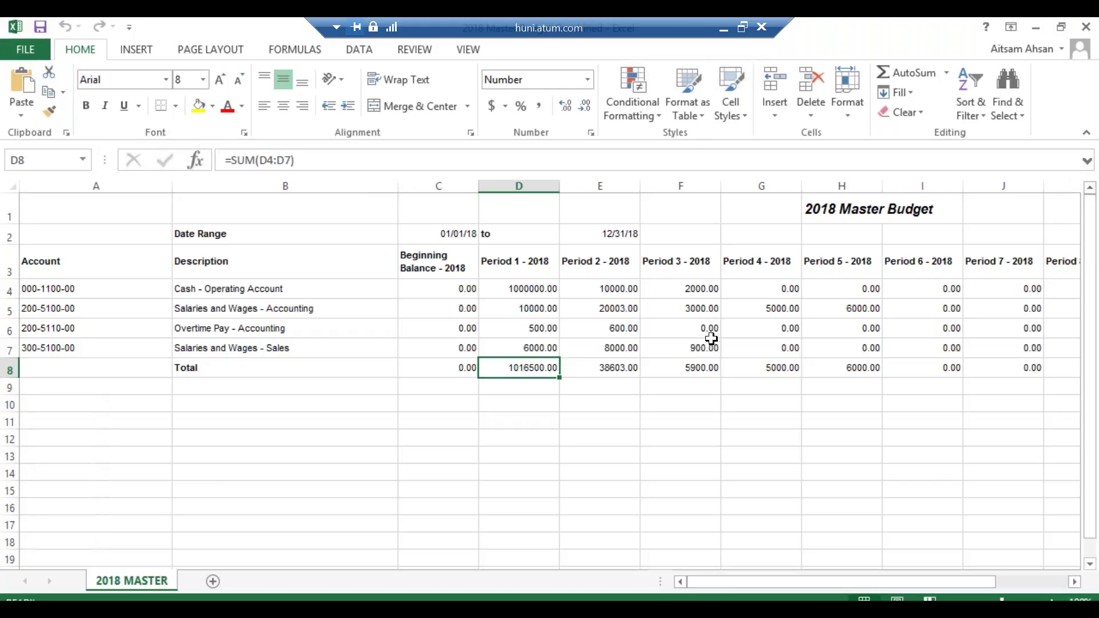
{"action": "left_click", "coordinate": [726, 33]}
{"action": "left_click", "coordinate": [781, 482]}
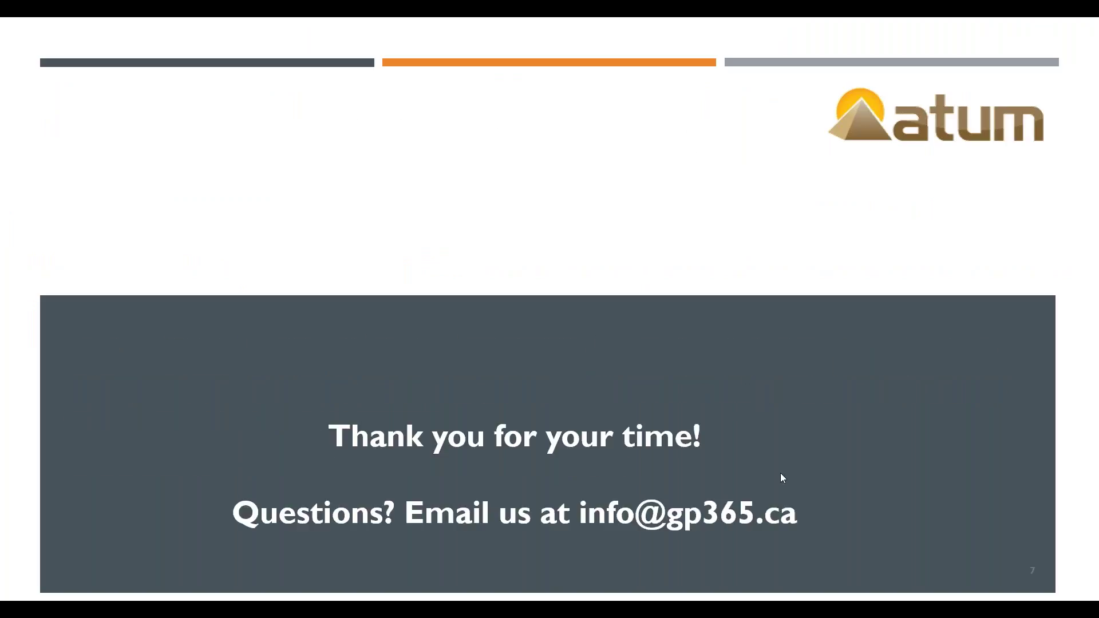